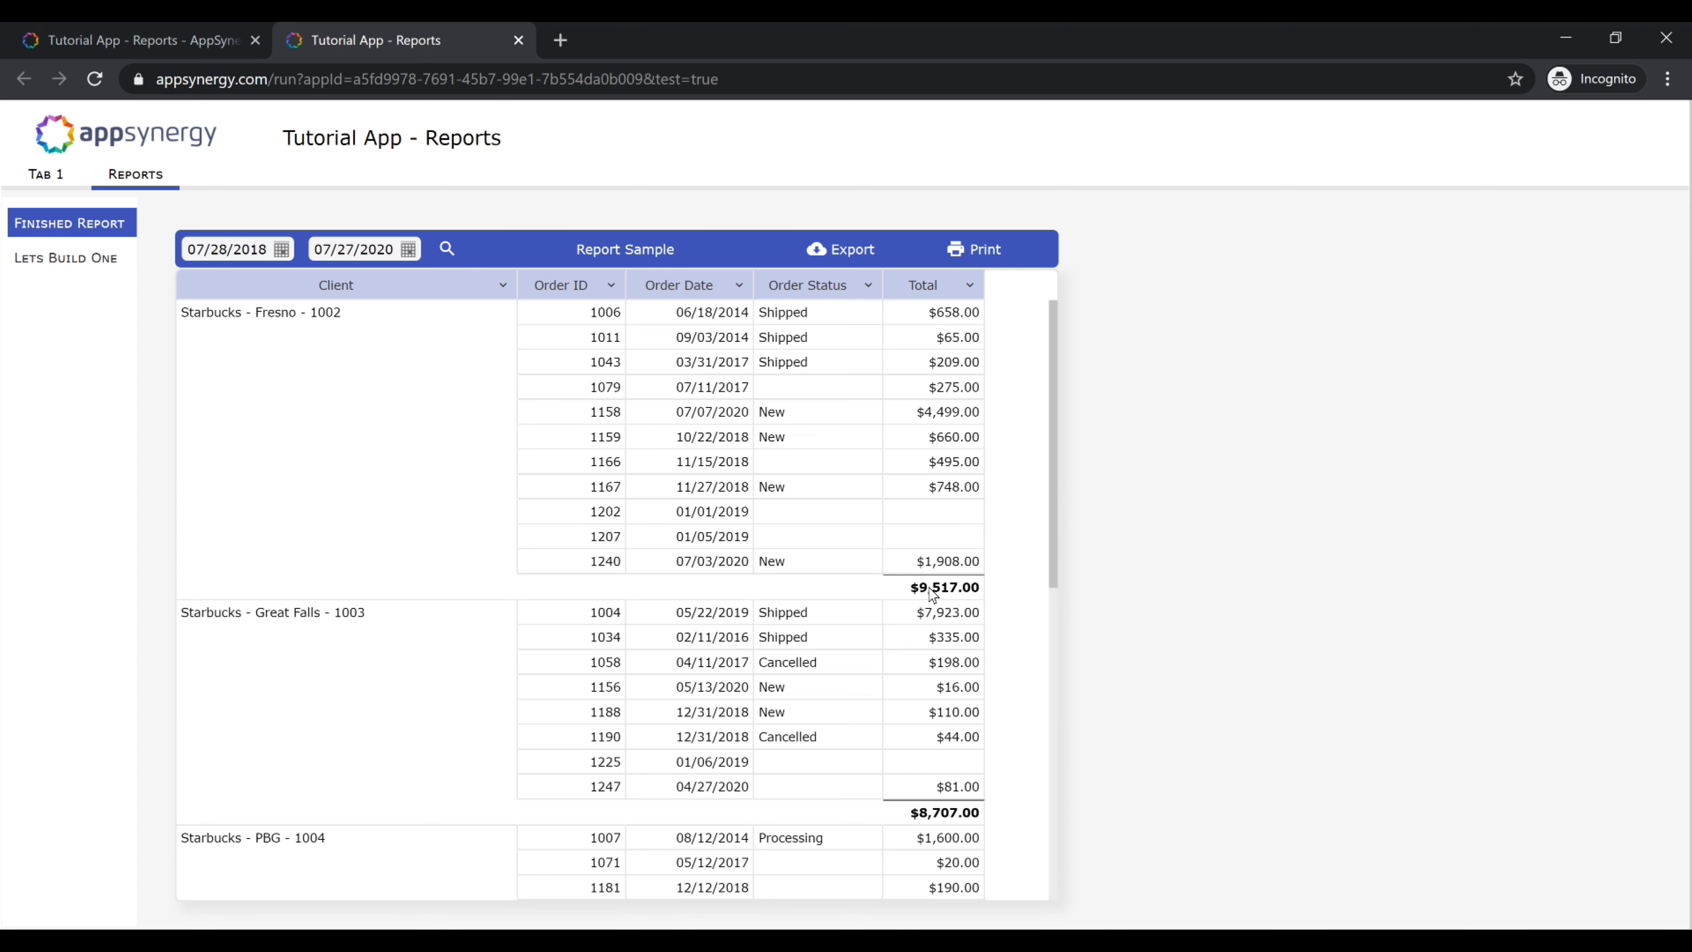
Review the finished report's orders, client subtotals and grand total, and close the app test run
{"action": "scroll", "coordinate": [893, 645], "scroll_direction": "down", "scroll_amount": 5}
{"action": "scroll", "coordinate": [893, 645], "scroll_direction": "down", "scroll_amount": 3}
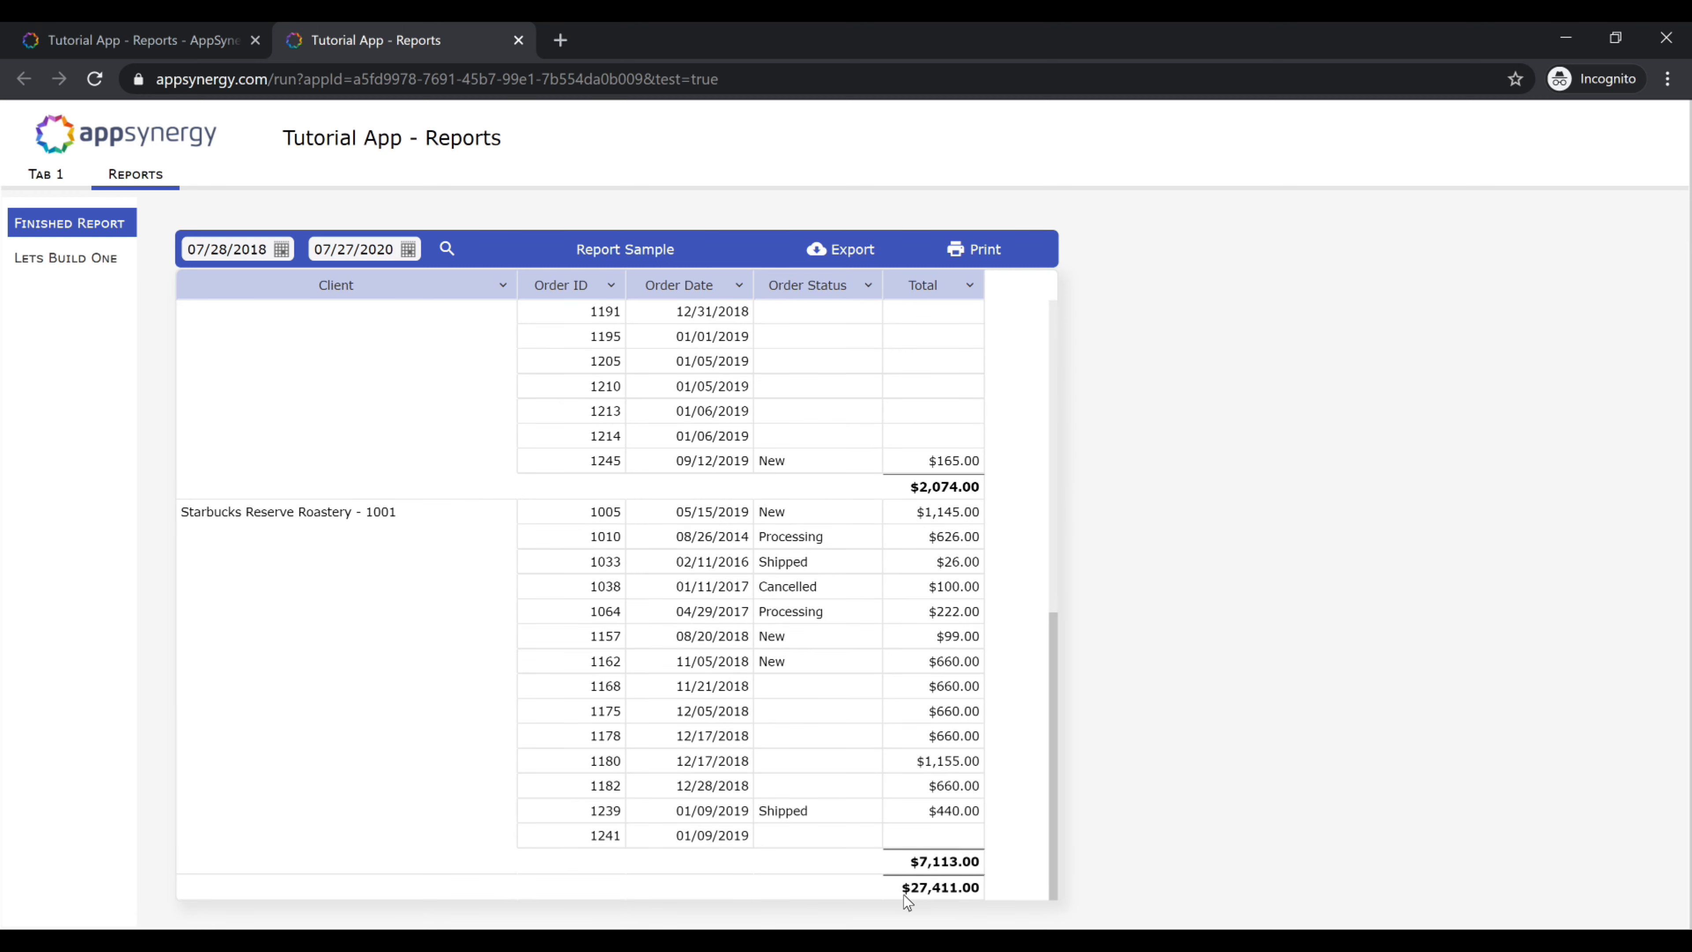
{"action": "scroll", "coordinate": [949, 808], "scroll_direction": "up", "scroll_amount": 5}
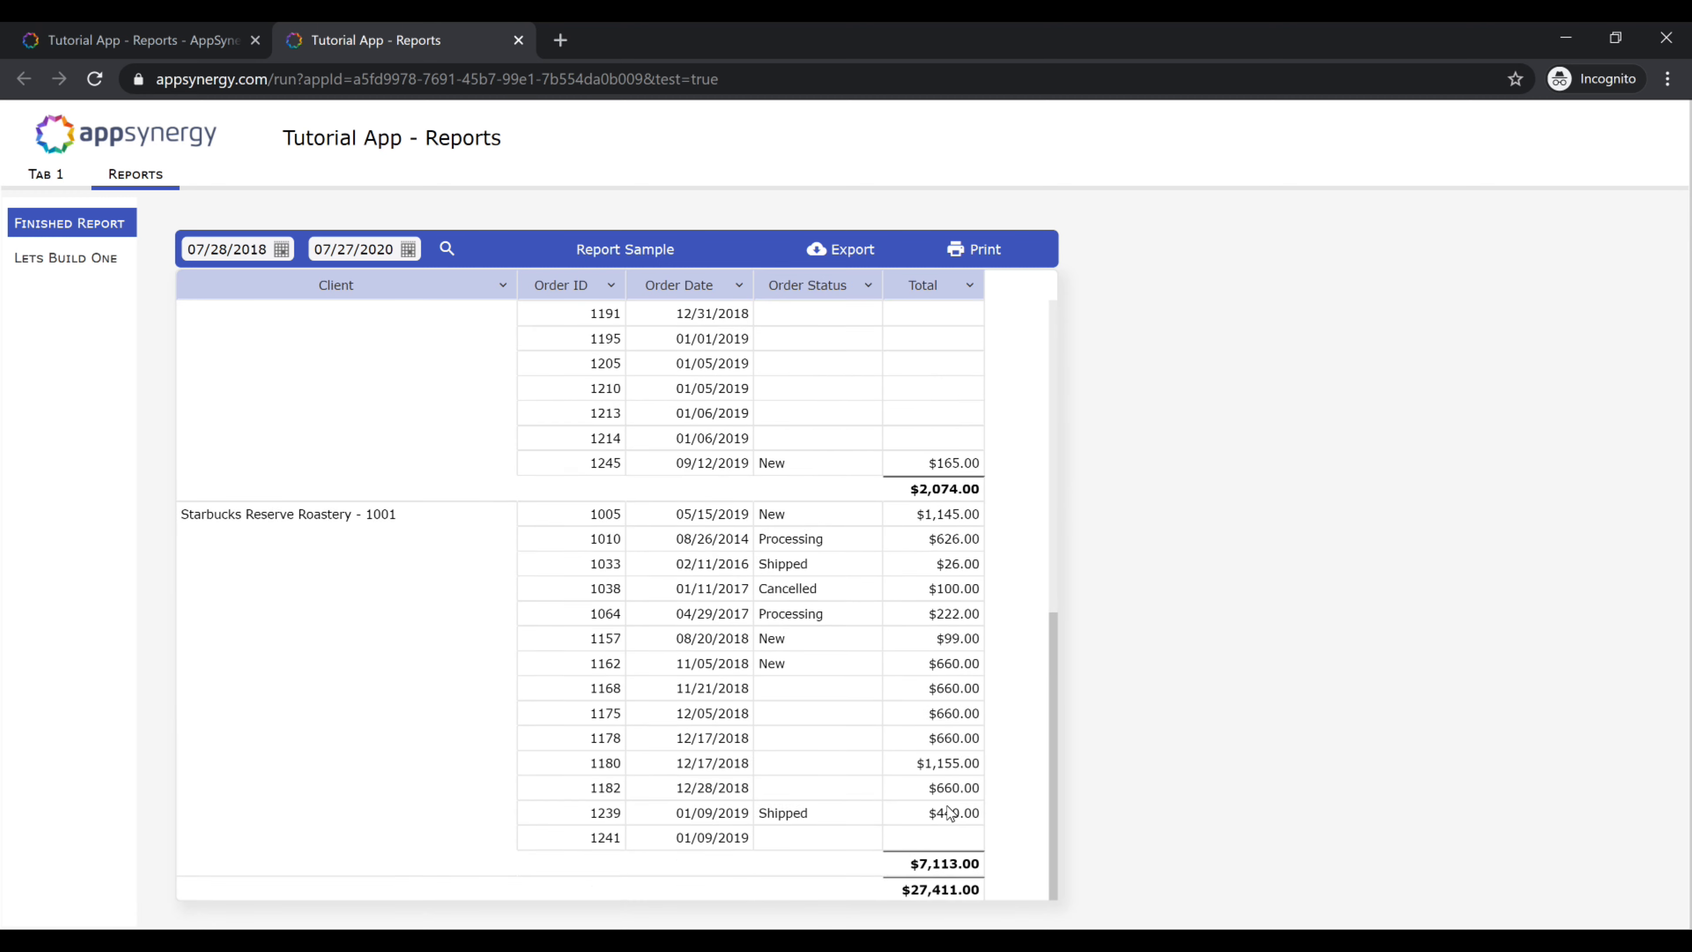
{"action": "scroll", "coordinate": [949, 808], "scroll_direction": "up", "scroll_amount": 3}
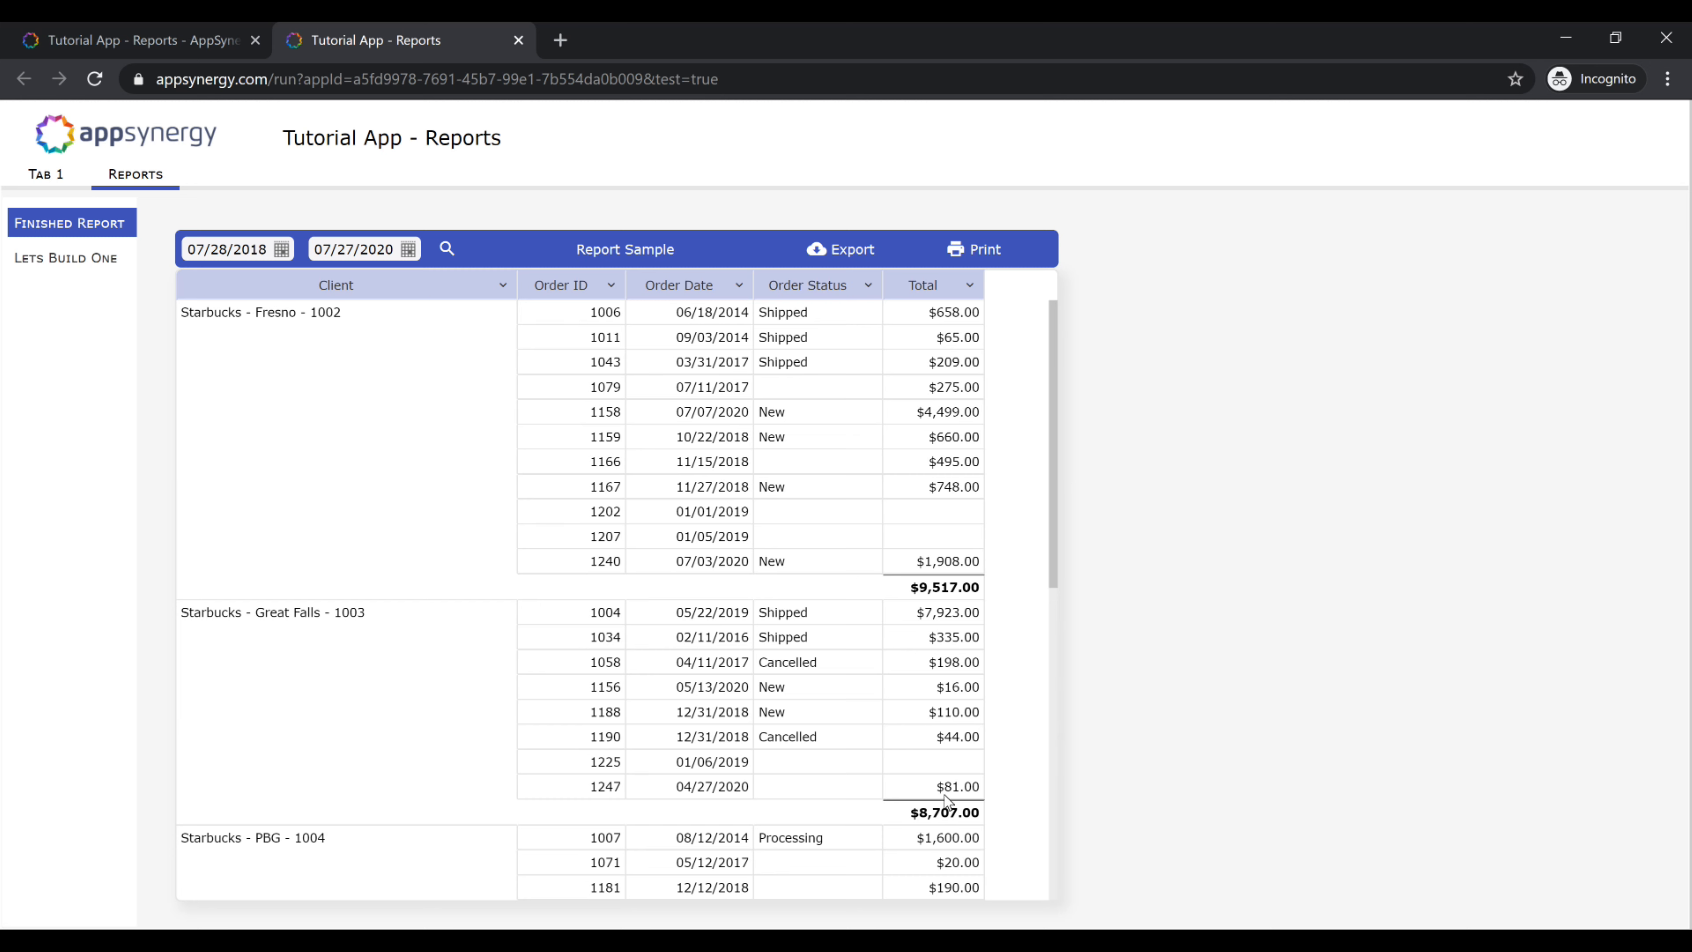
{"action": "left_click", "coordinate": [521, 47]}
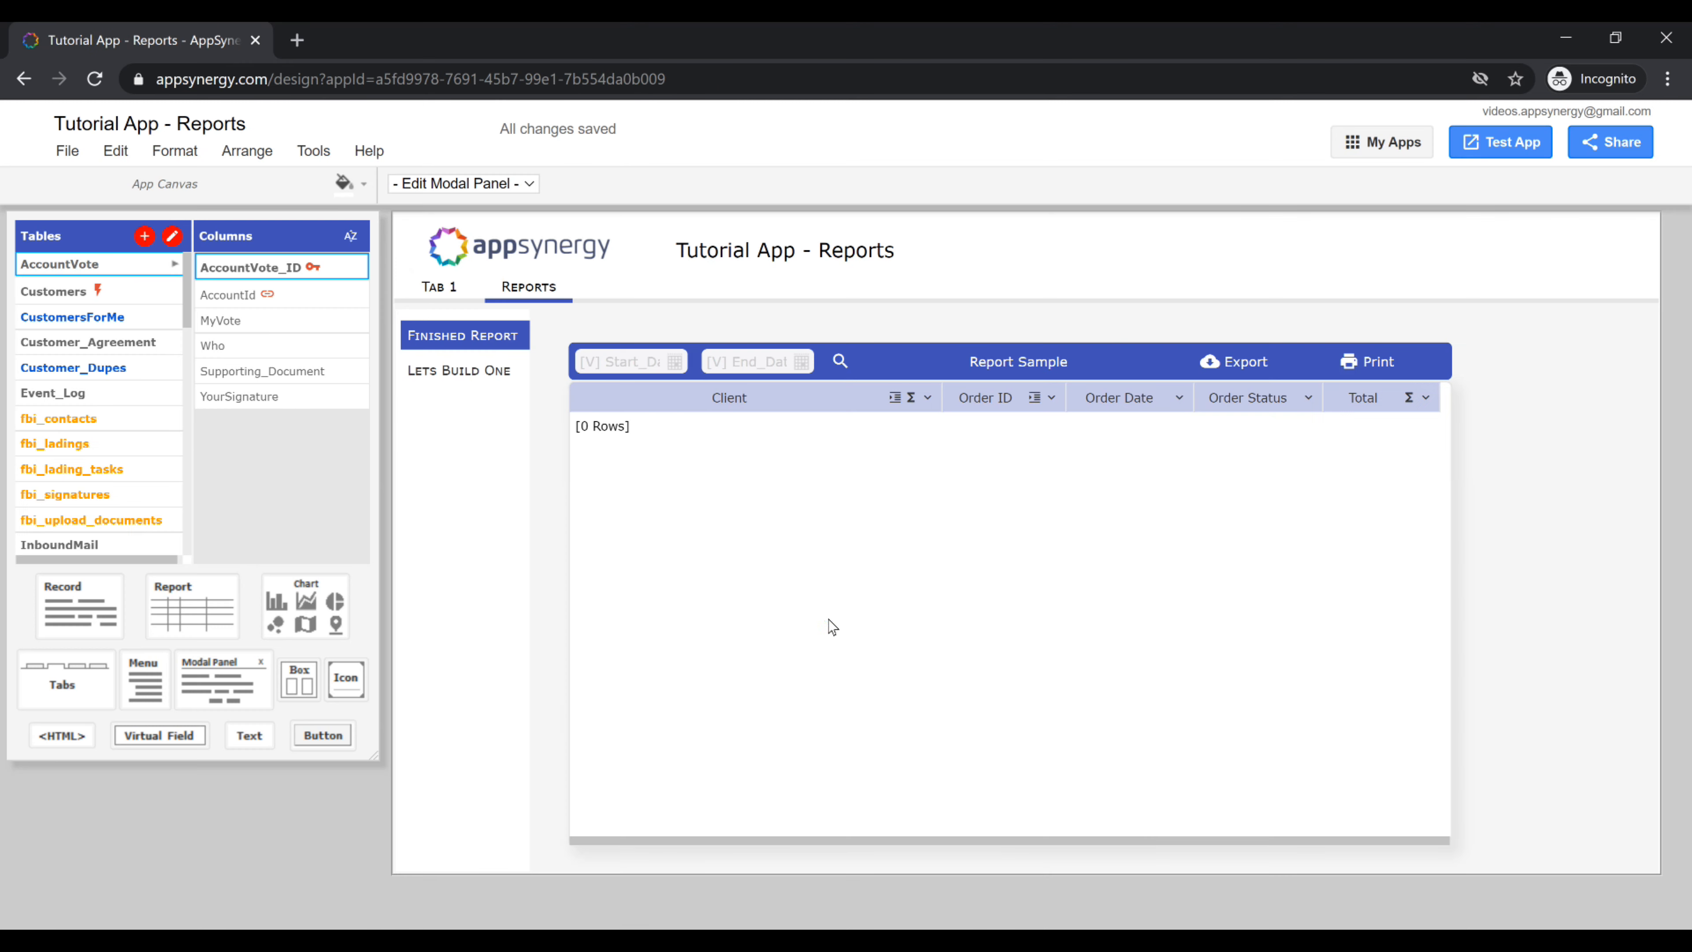
Inspect the table join settings of the finished report in the app designer
{"action": "left_click", "coordinate": [829, 622]}
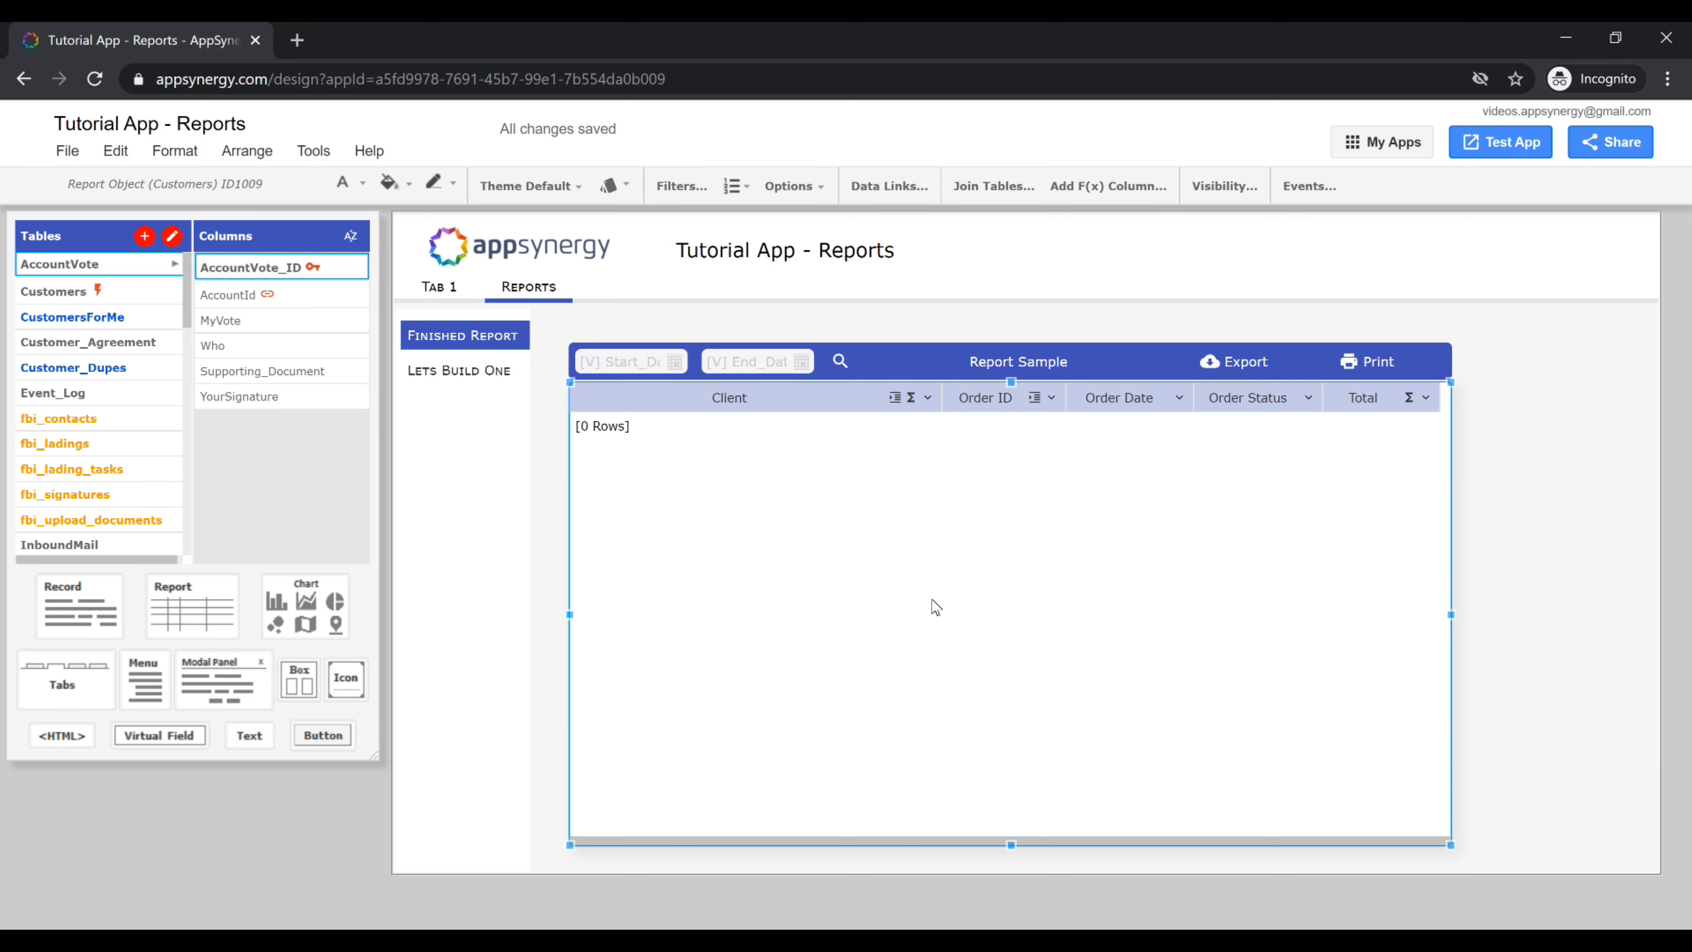
{"action": "left_click", "coordinate": [992, 187]}
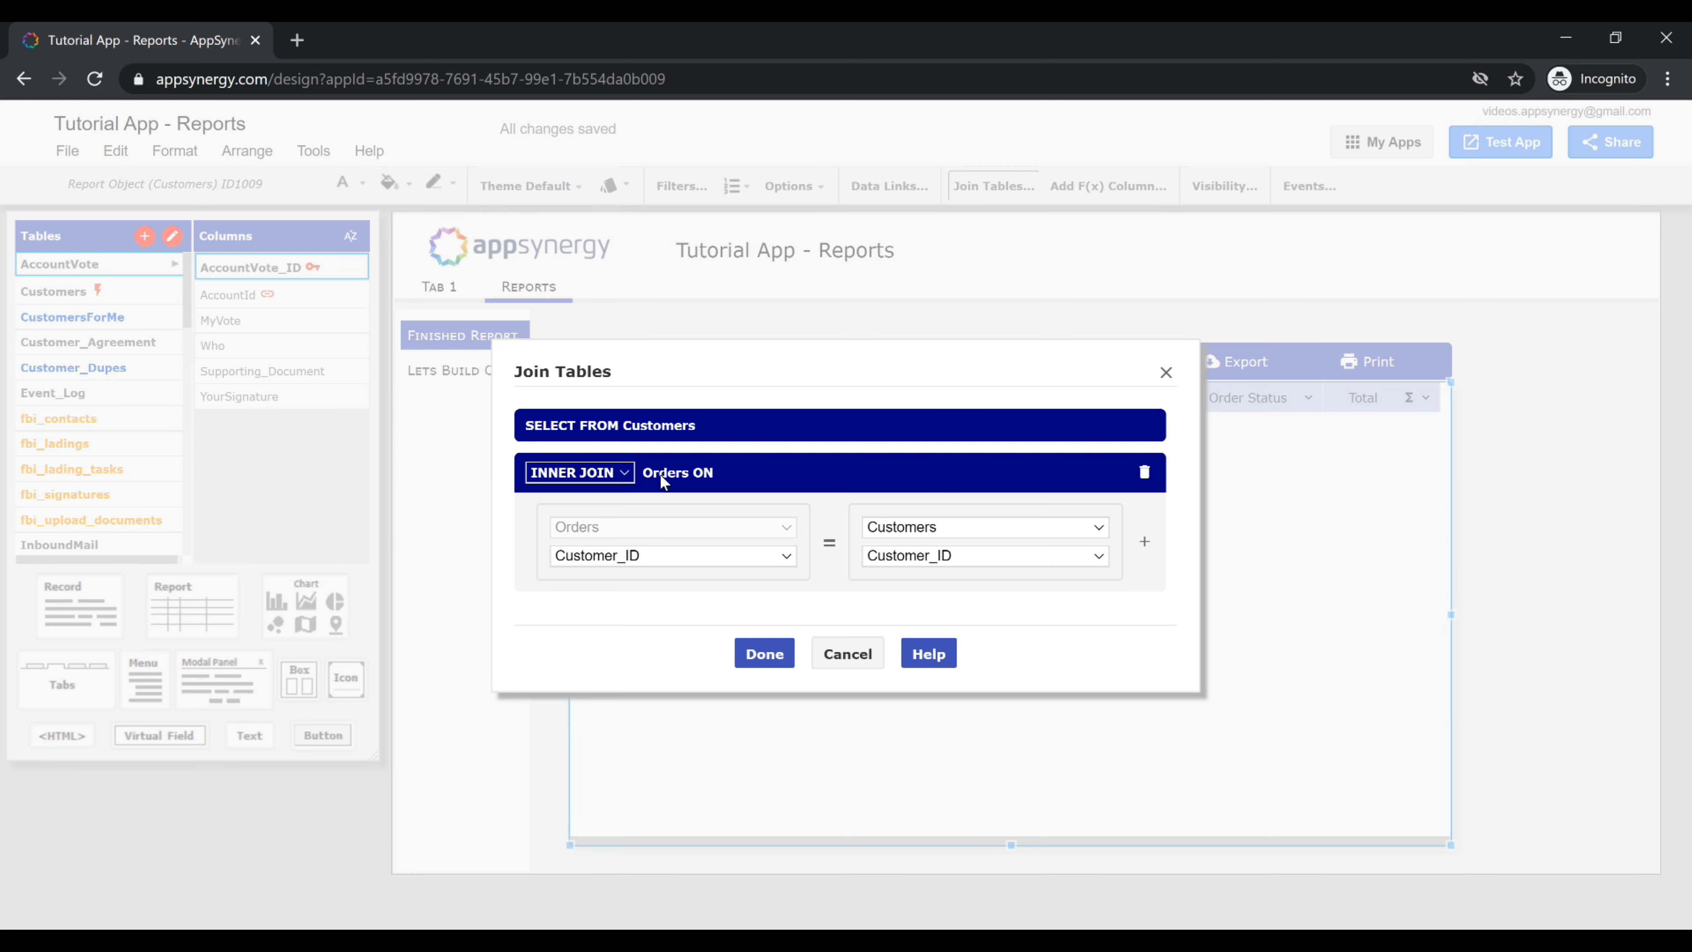
{"action": "left_click", "coordinate": [1166, 372]}
Place a report based on the Customers table on the Lets Build One page and enlarge it to fill most of the area
{"action": "left_click", "coordinate": [448, 375]}
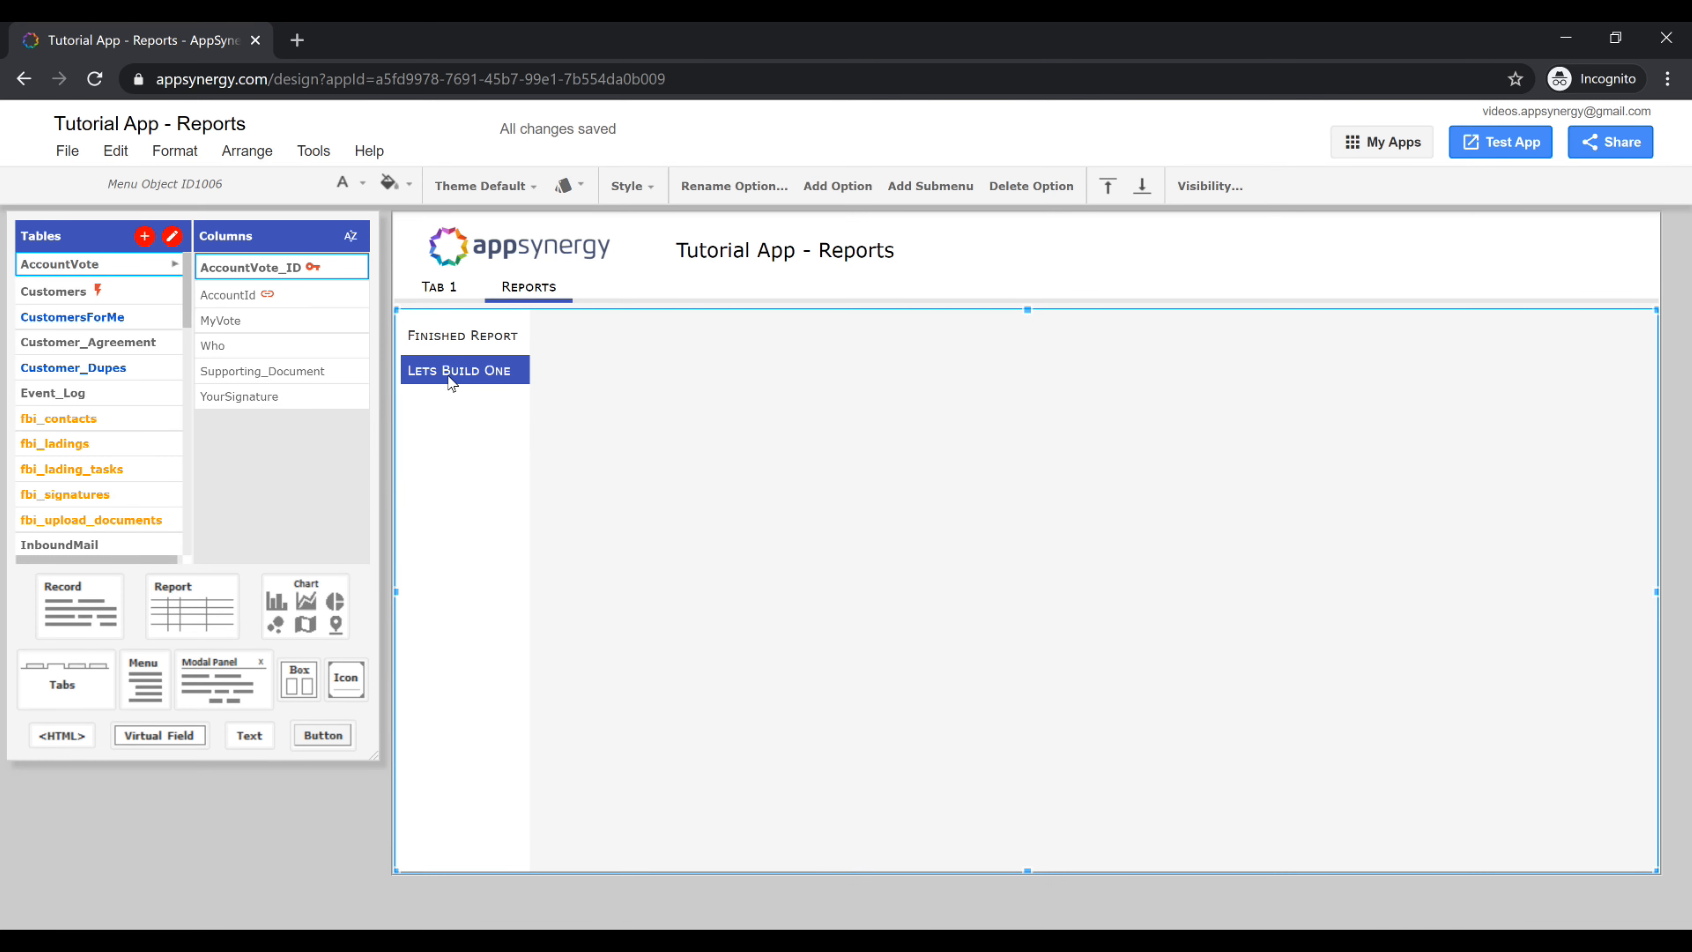
{"action": "left_click", "coordinate": [55, 292]}
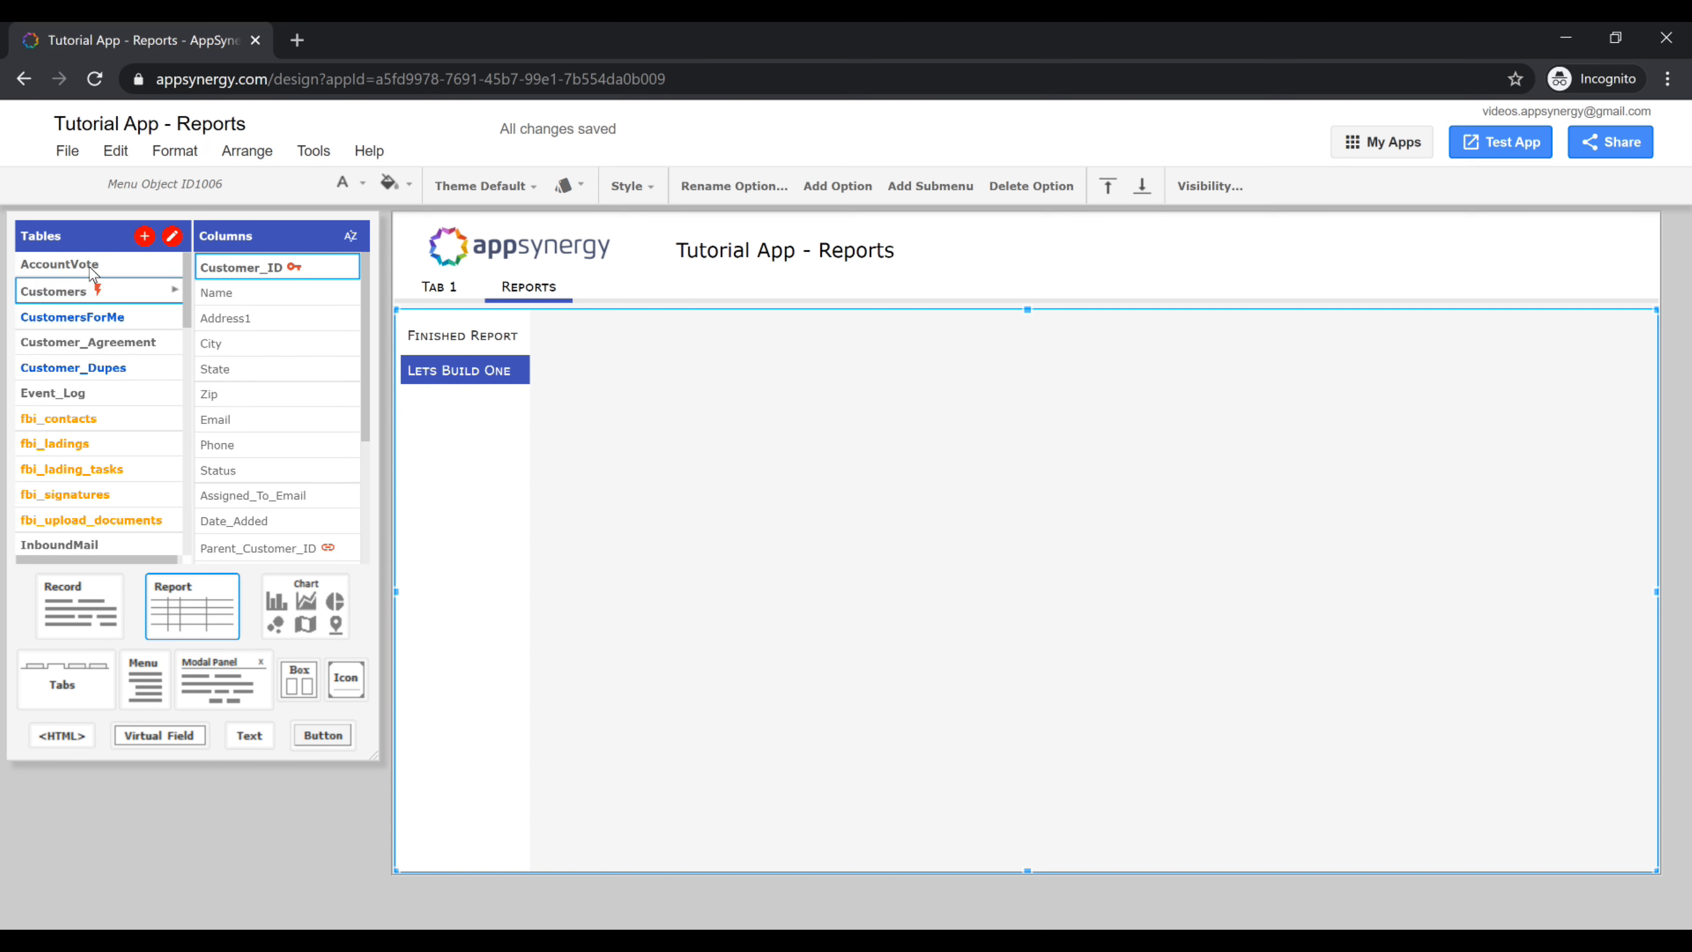
{"action": "left_click", "coordinate": [48, 298]}
{"action": "left_click_drag", "start_coordinate": [48, 297], "coordinate": [598, 393]}
{"action": "left_click_drag", "start_coordinate": [1060, 534], "coordinate": [1392, 758]}
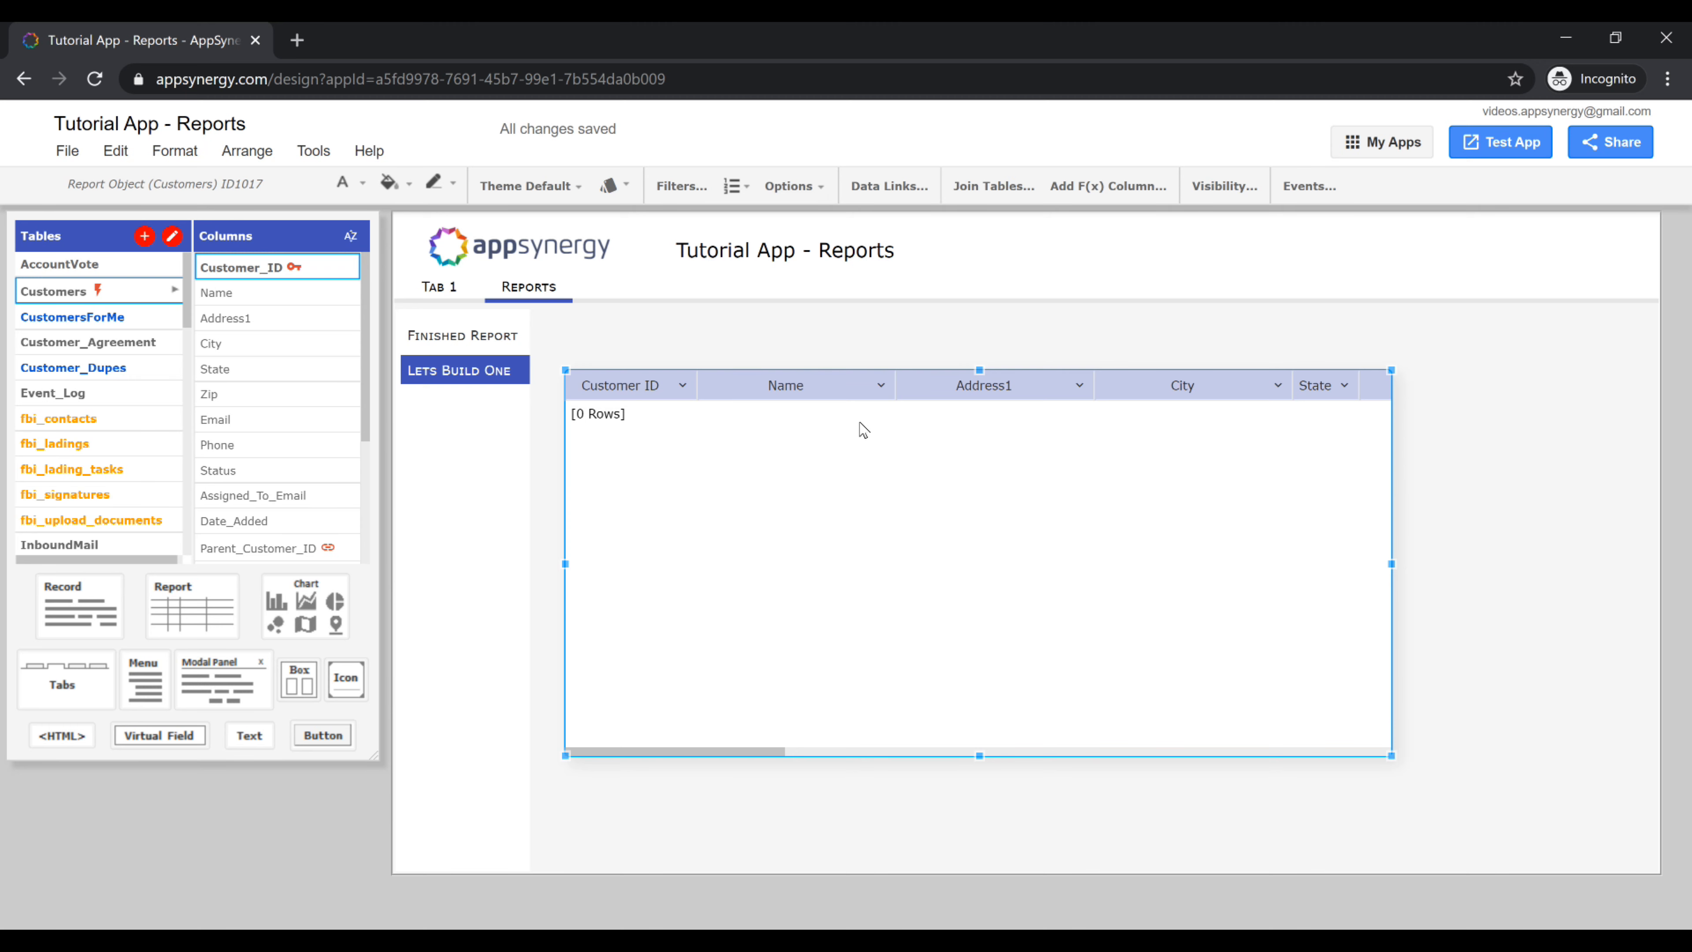
Remove every column except Name from the Customers report and widen the Name column
{"action": "left_click", "coordinate": [880, 385]}
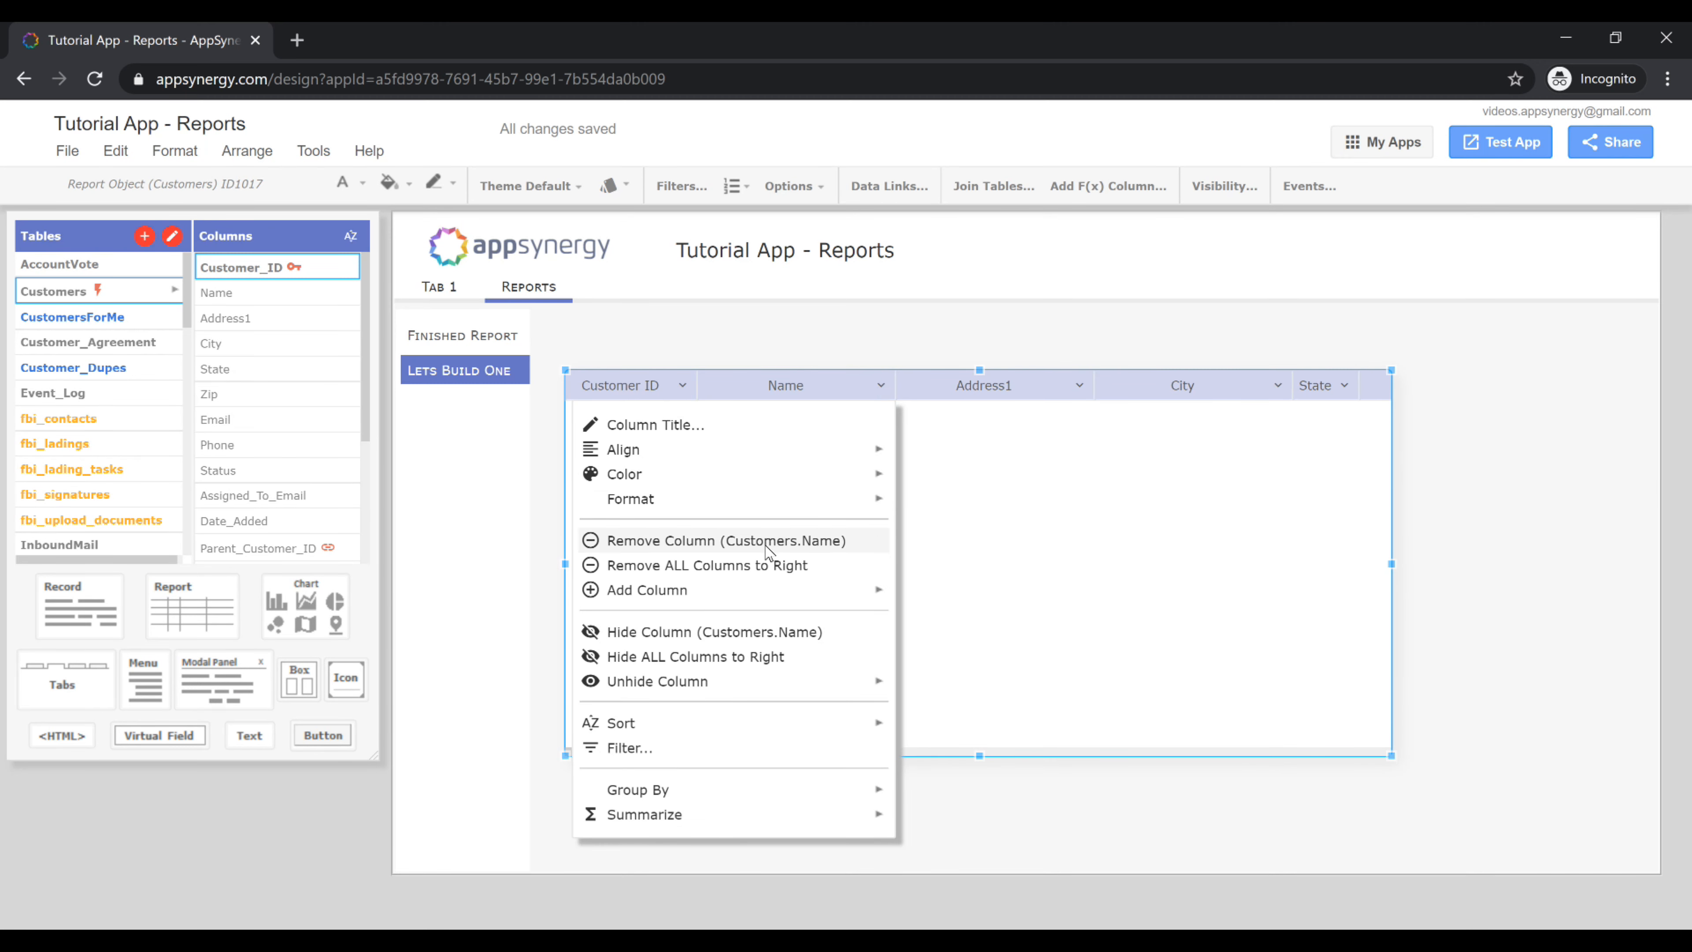
{"action": "left_click", "coordinate": [762, 564]}
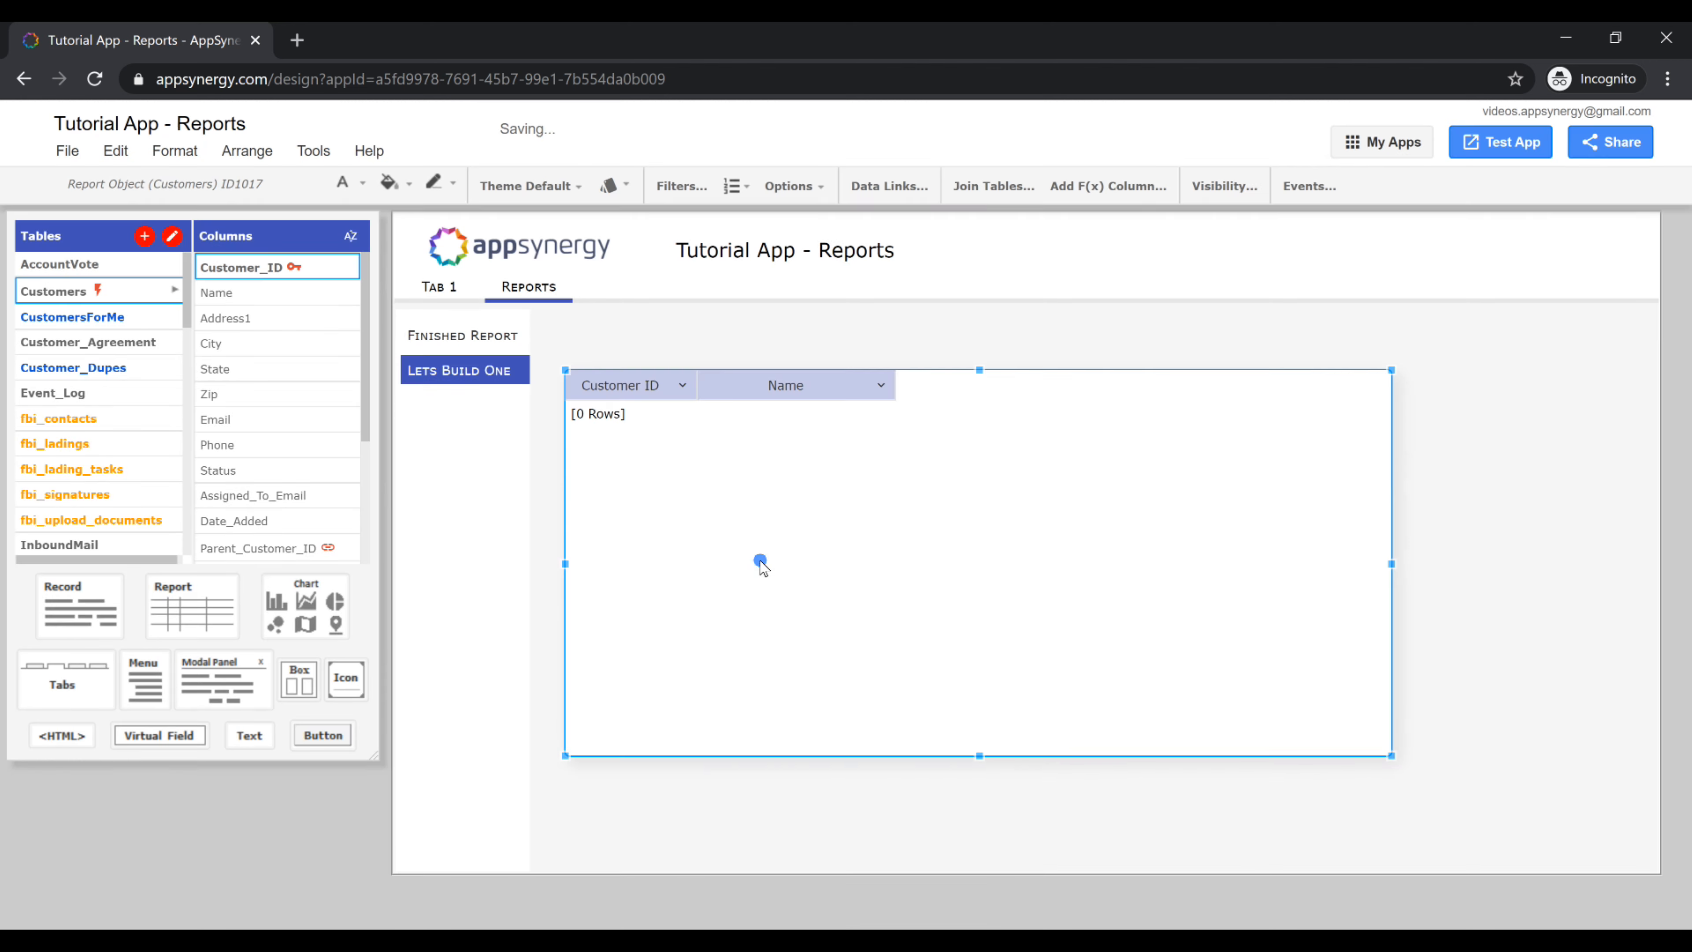
{"action": "left_click", "coordinate": [682, 385]}
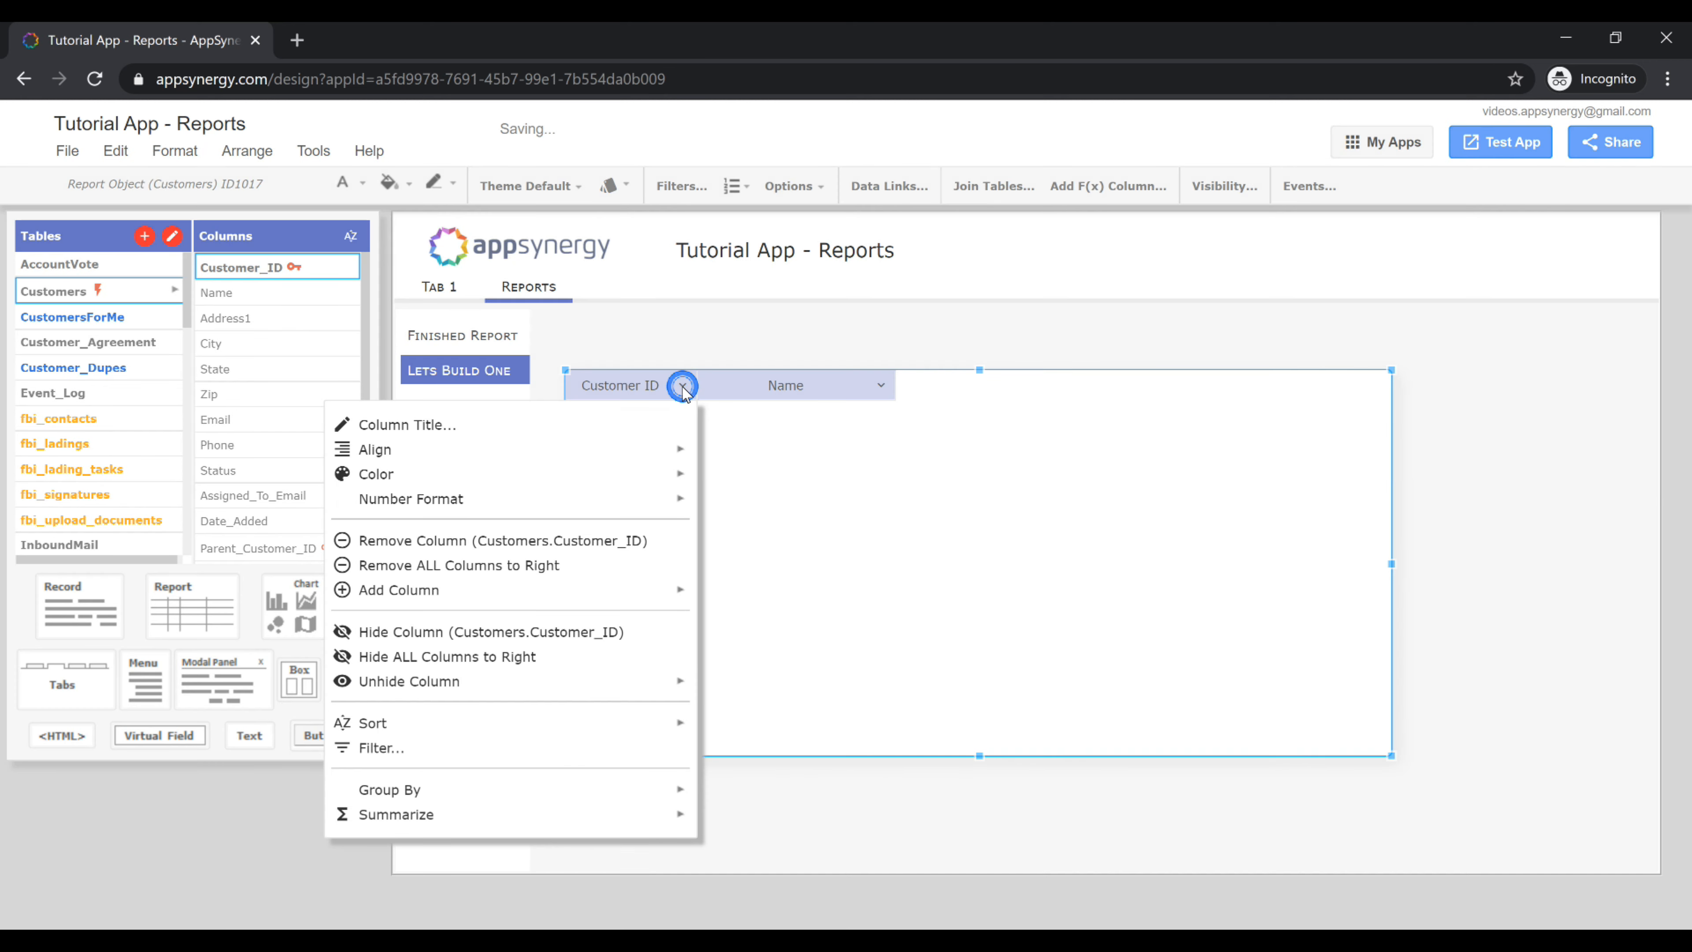
{"action": "left_click", "coordinate": [577, 541]}
{"action": "left_click_drag", "start_coordinate": [765, 387], "coordinate": [845, 399]}
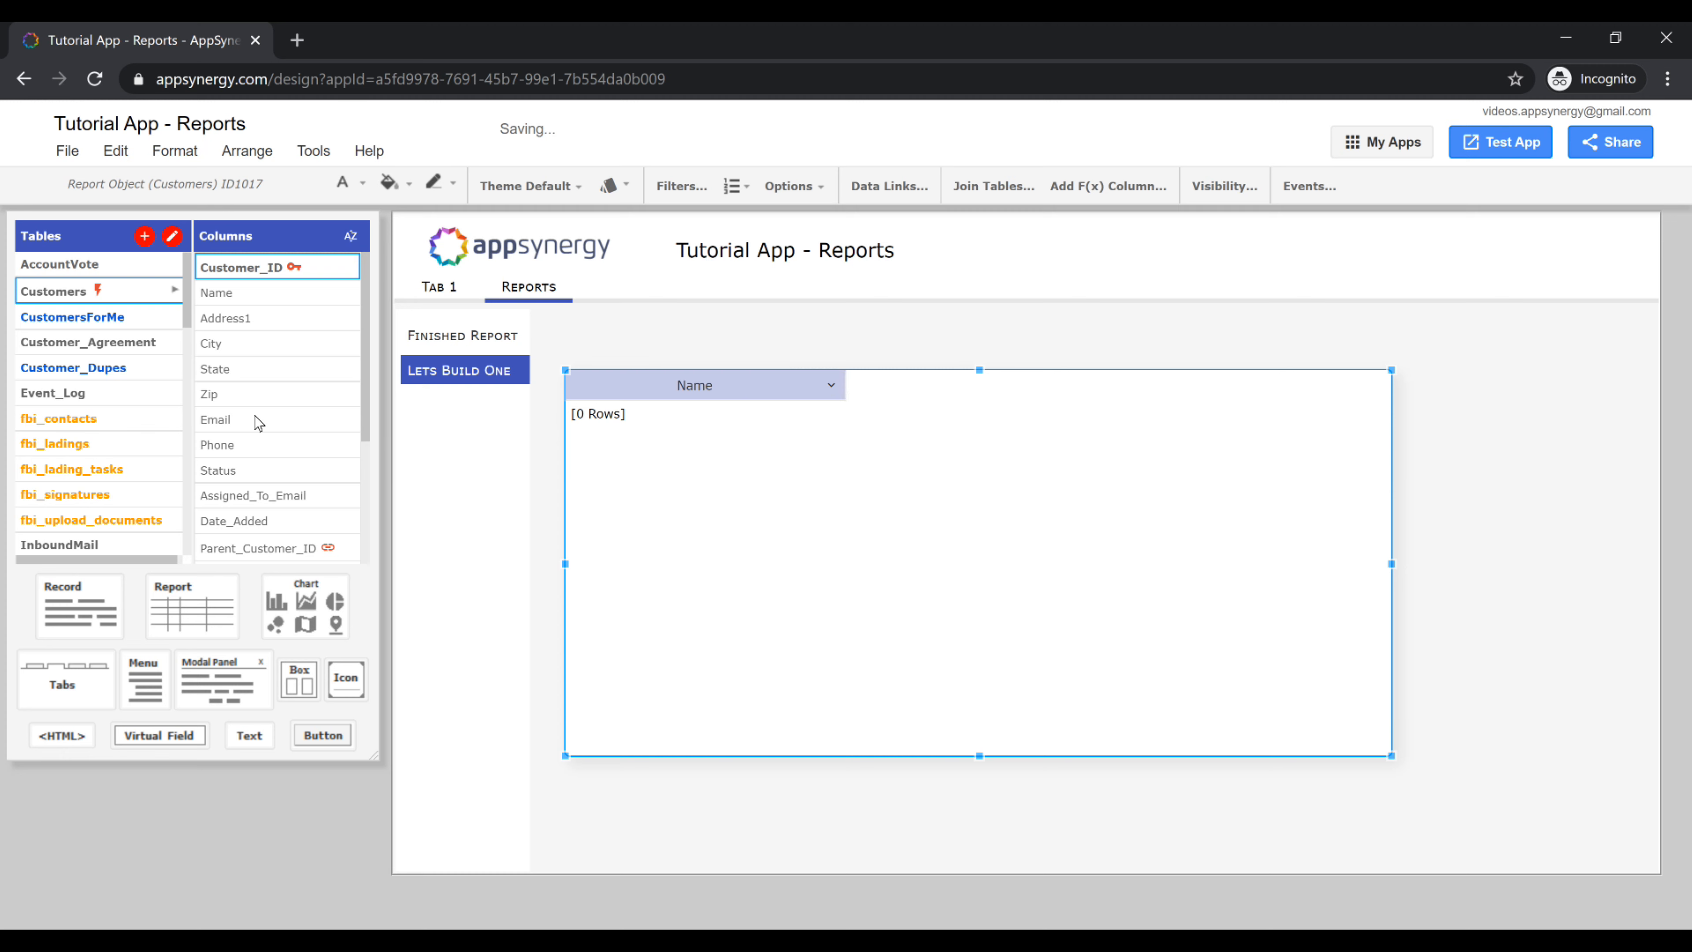
Add the Orders table to the report and set its join with Customers on Customer_ID to INNER JOIN
{"action": "scroll", "coordinate": [123, 400], "scroll_direction": "down", "scroll_amount": 5}
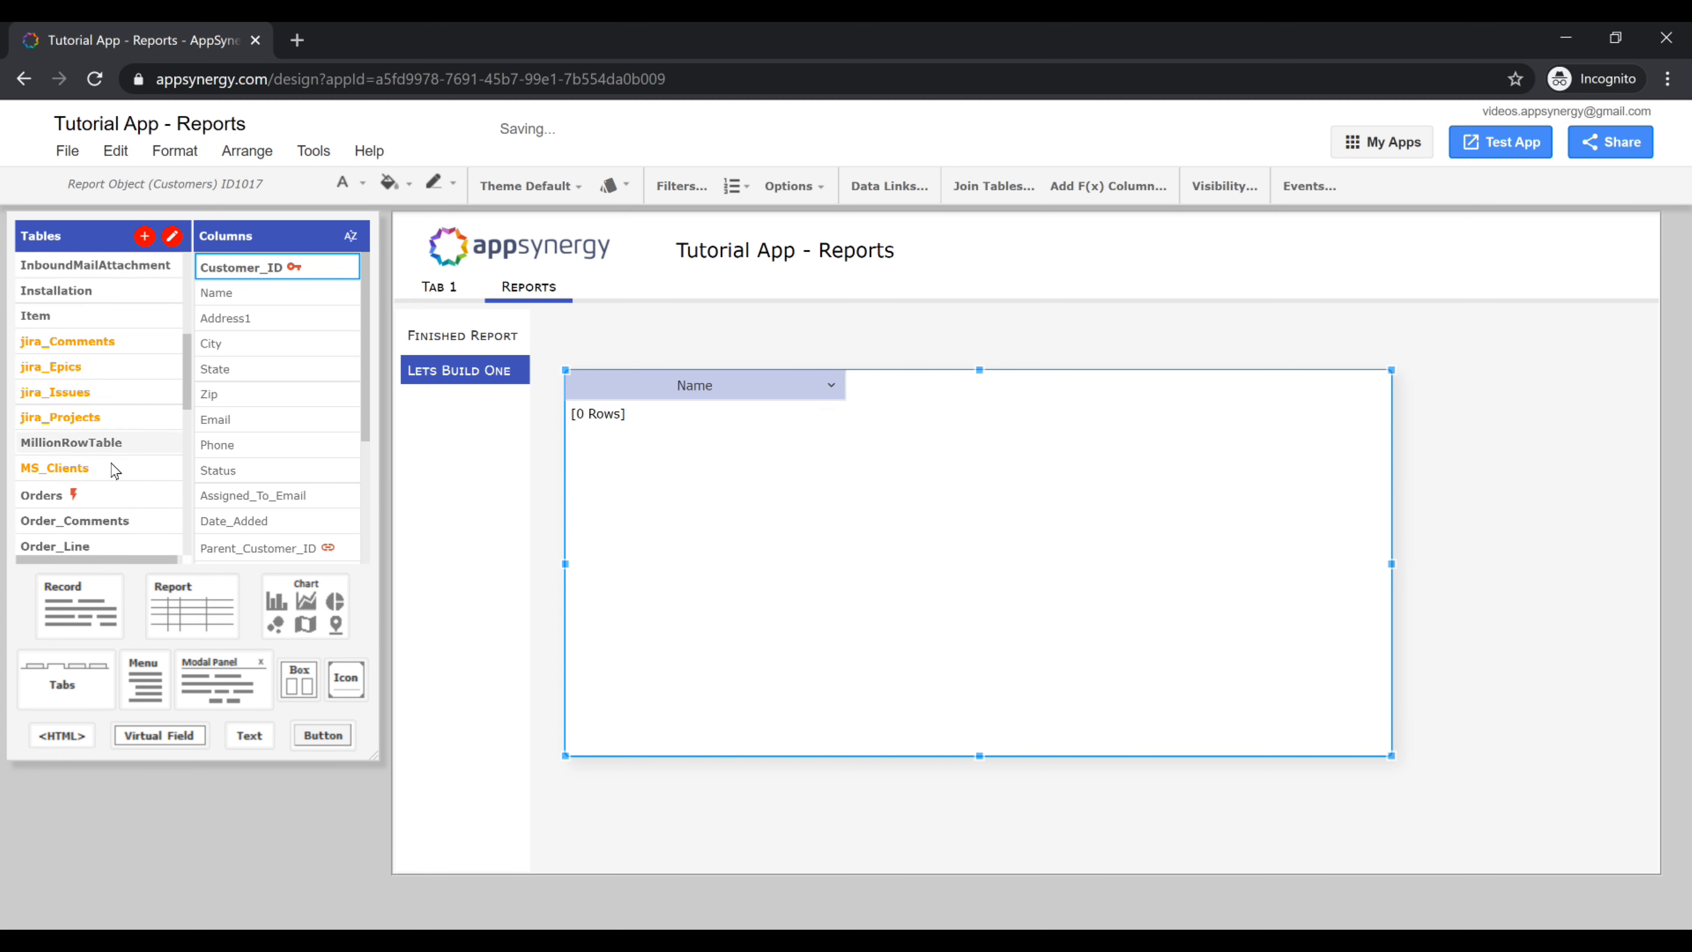
{"action": "left_click", "coordinate": [105, 497]}
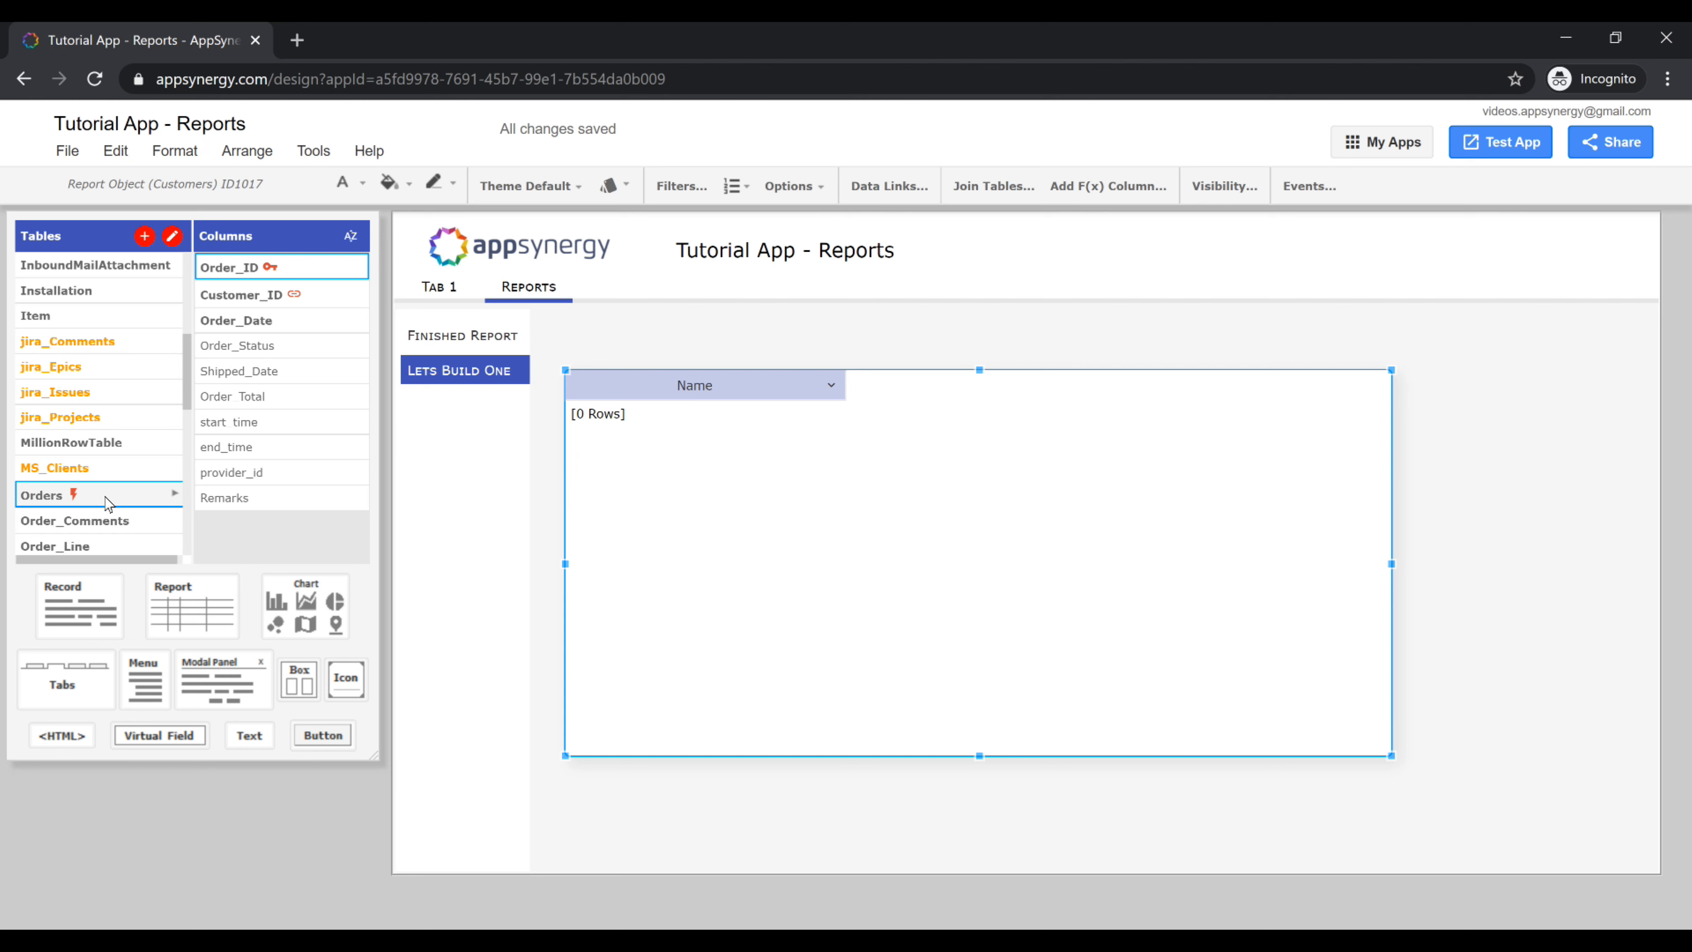
{"action": "left_click_drag", "start_coordinate": [105, 504], "coordinate": [913, 475]}
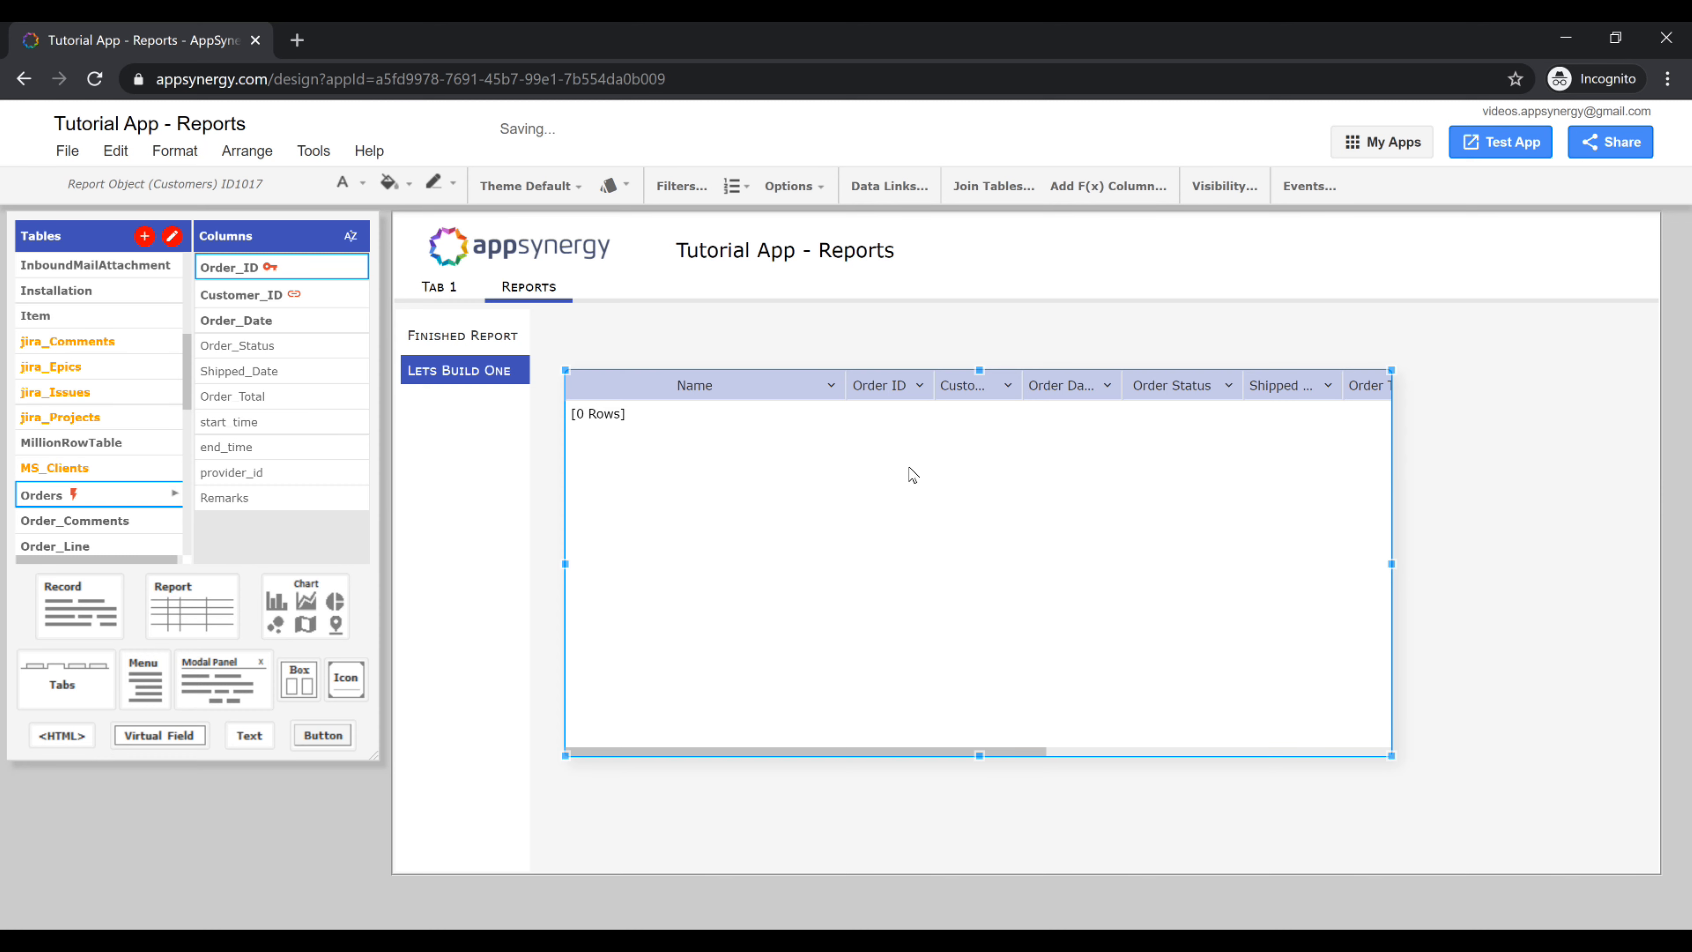
{"action": "left_click", "coordinate": [984, 187]}
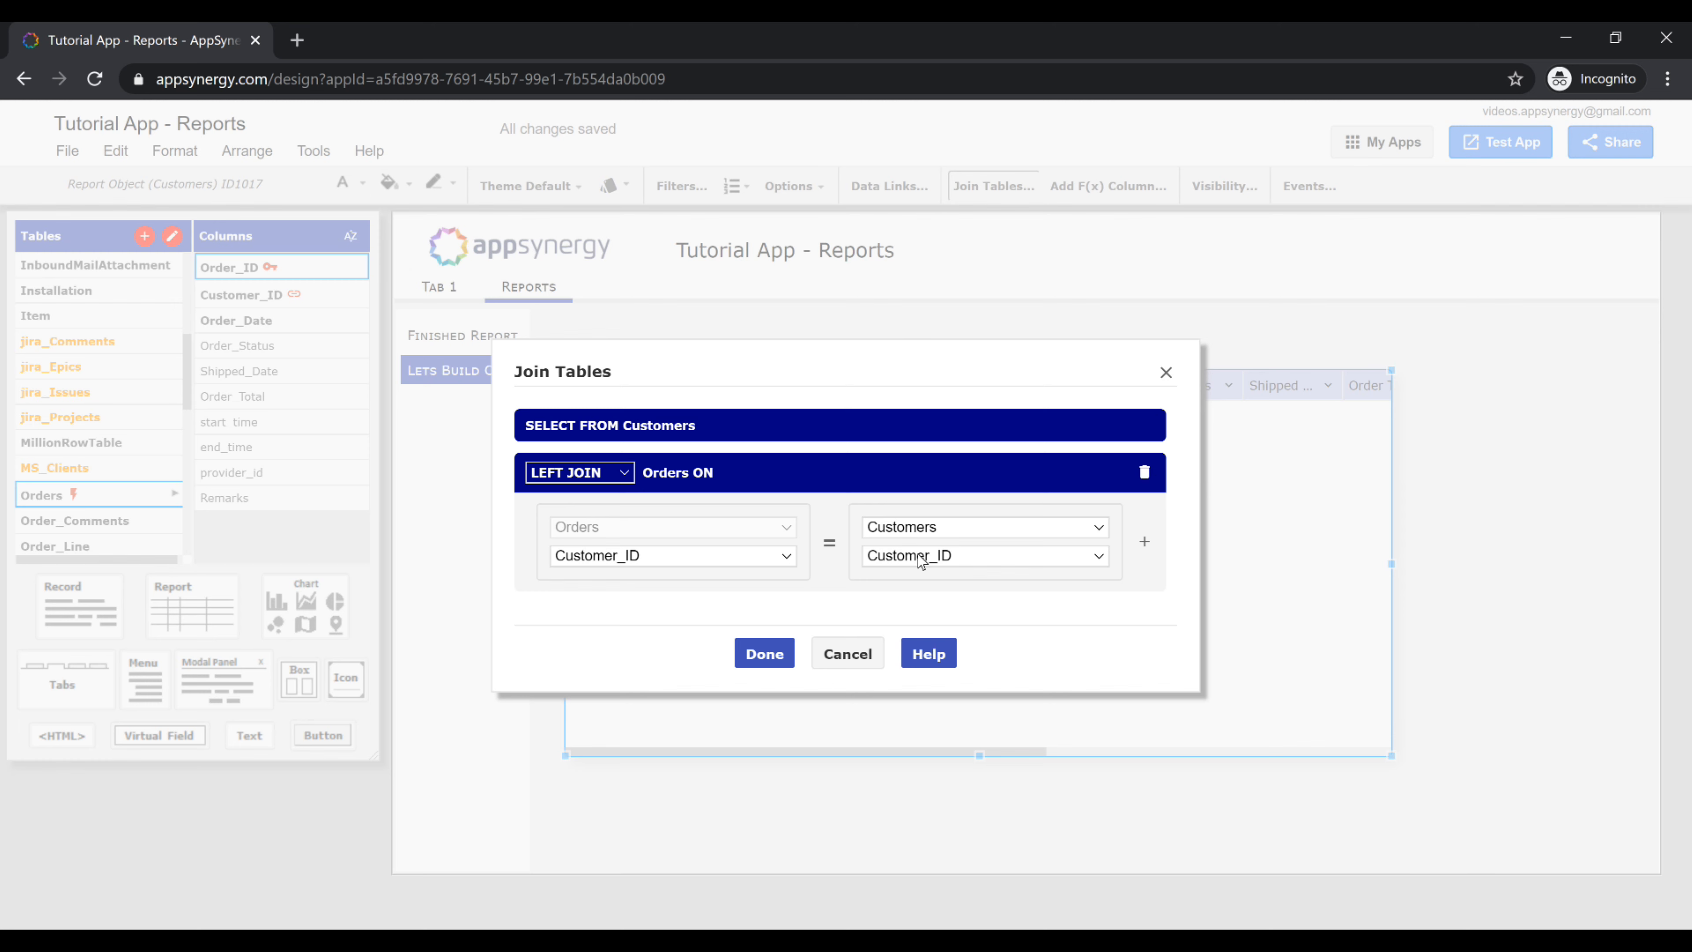
{"action": "left_click", "coordinate": [611, 481]}
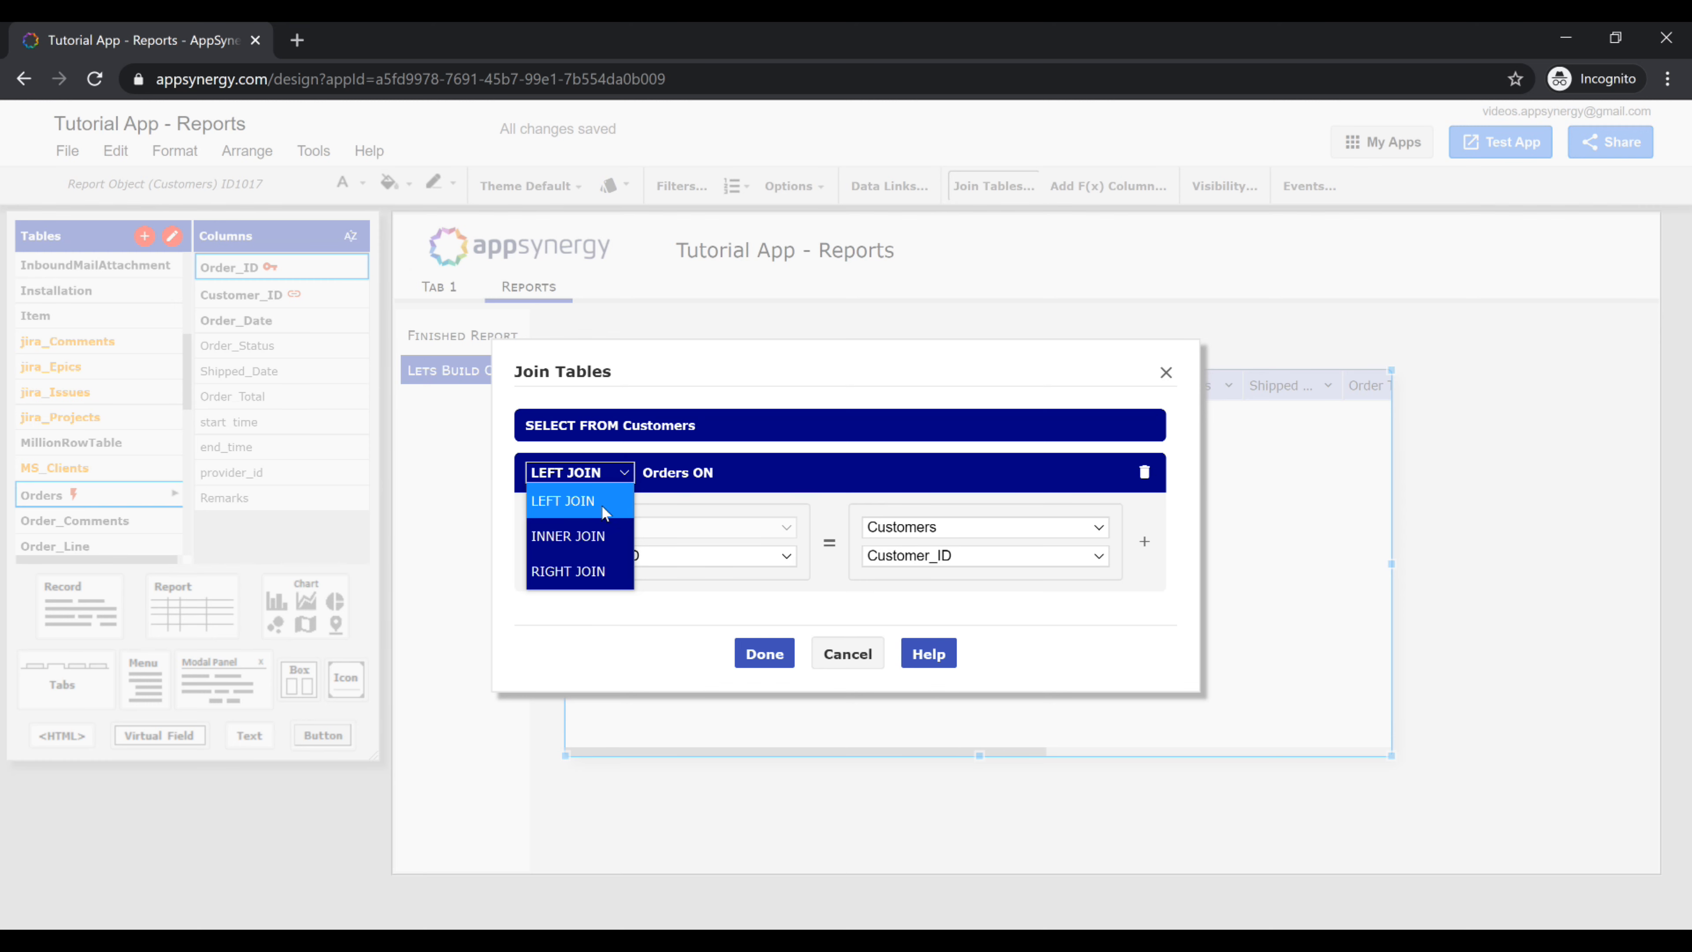
{"action": "left_click", "coordinate": [596, 528]}
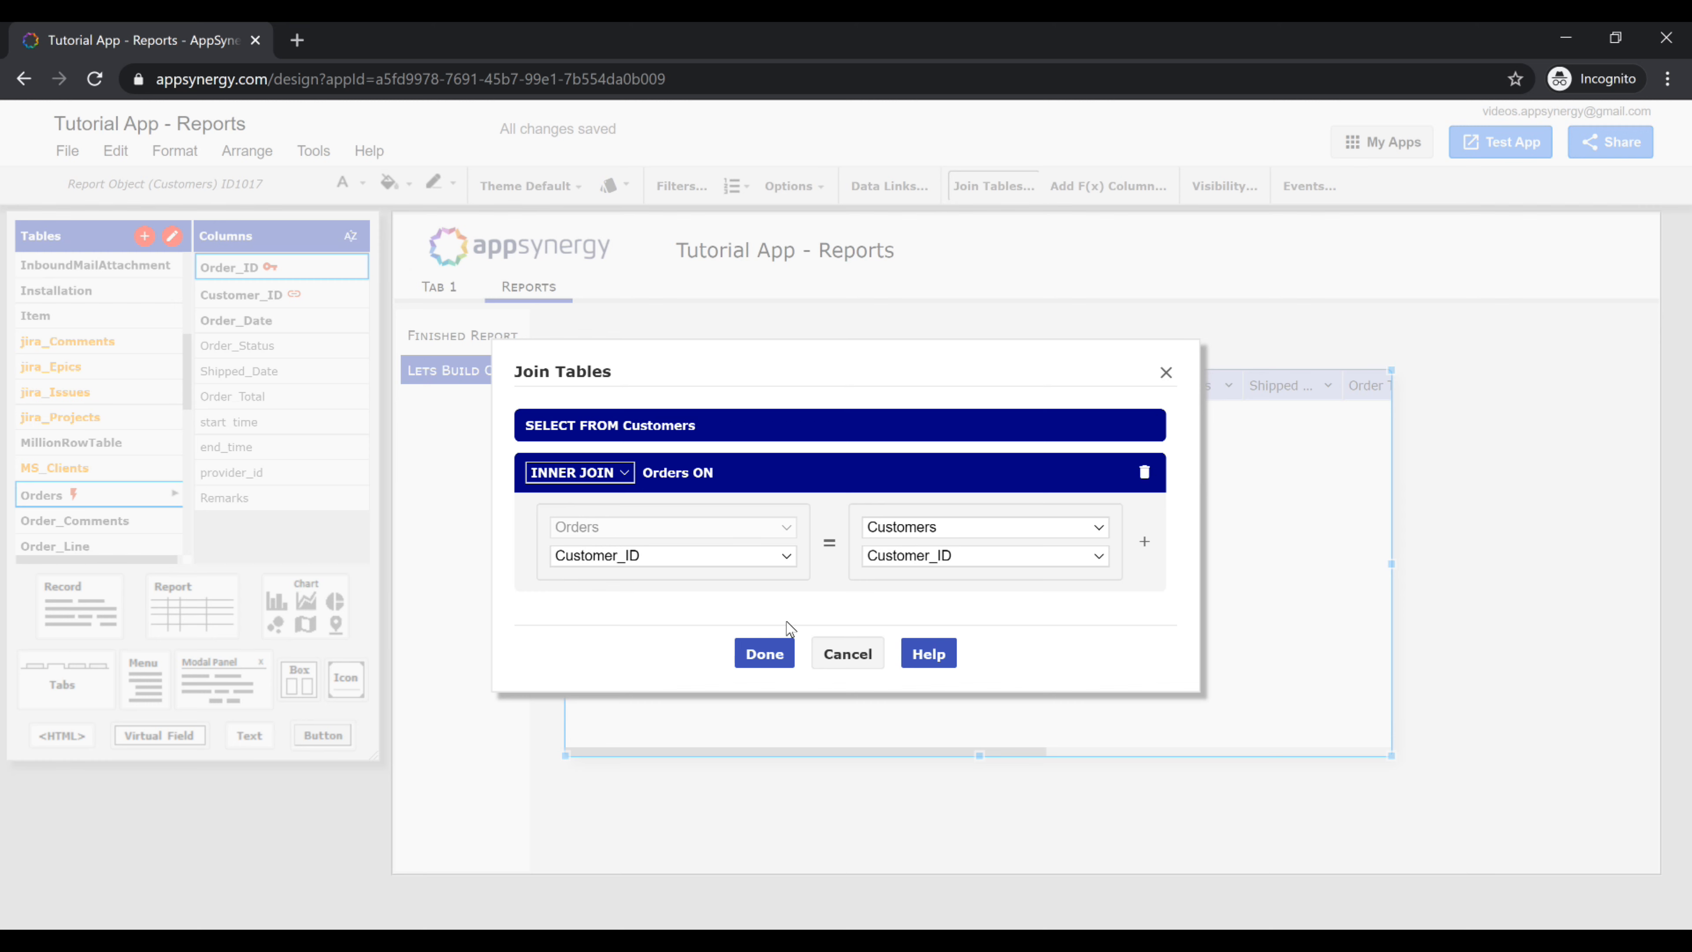
{"action": "left_click", "coordinate": [763, 654]}
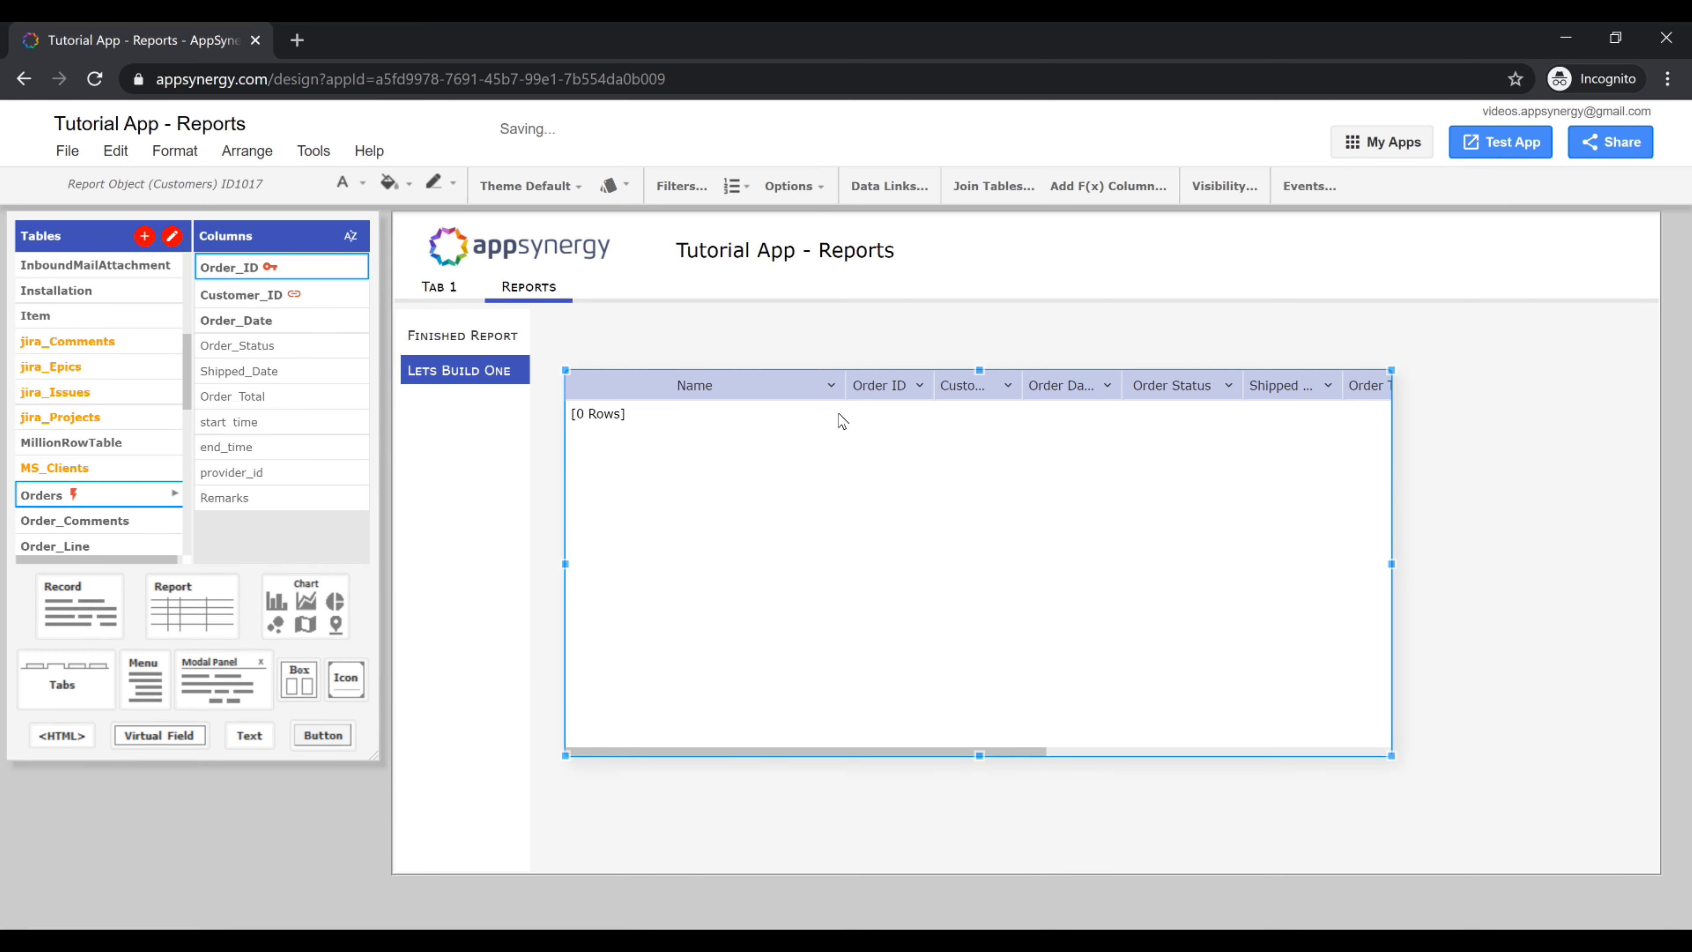
Remove all columns to the right of Name and check the finished report's column layout for reference
{"action": "left_click", "coordinate": [830, 386]}
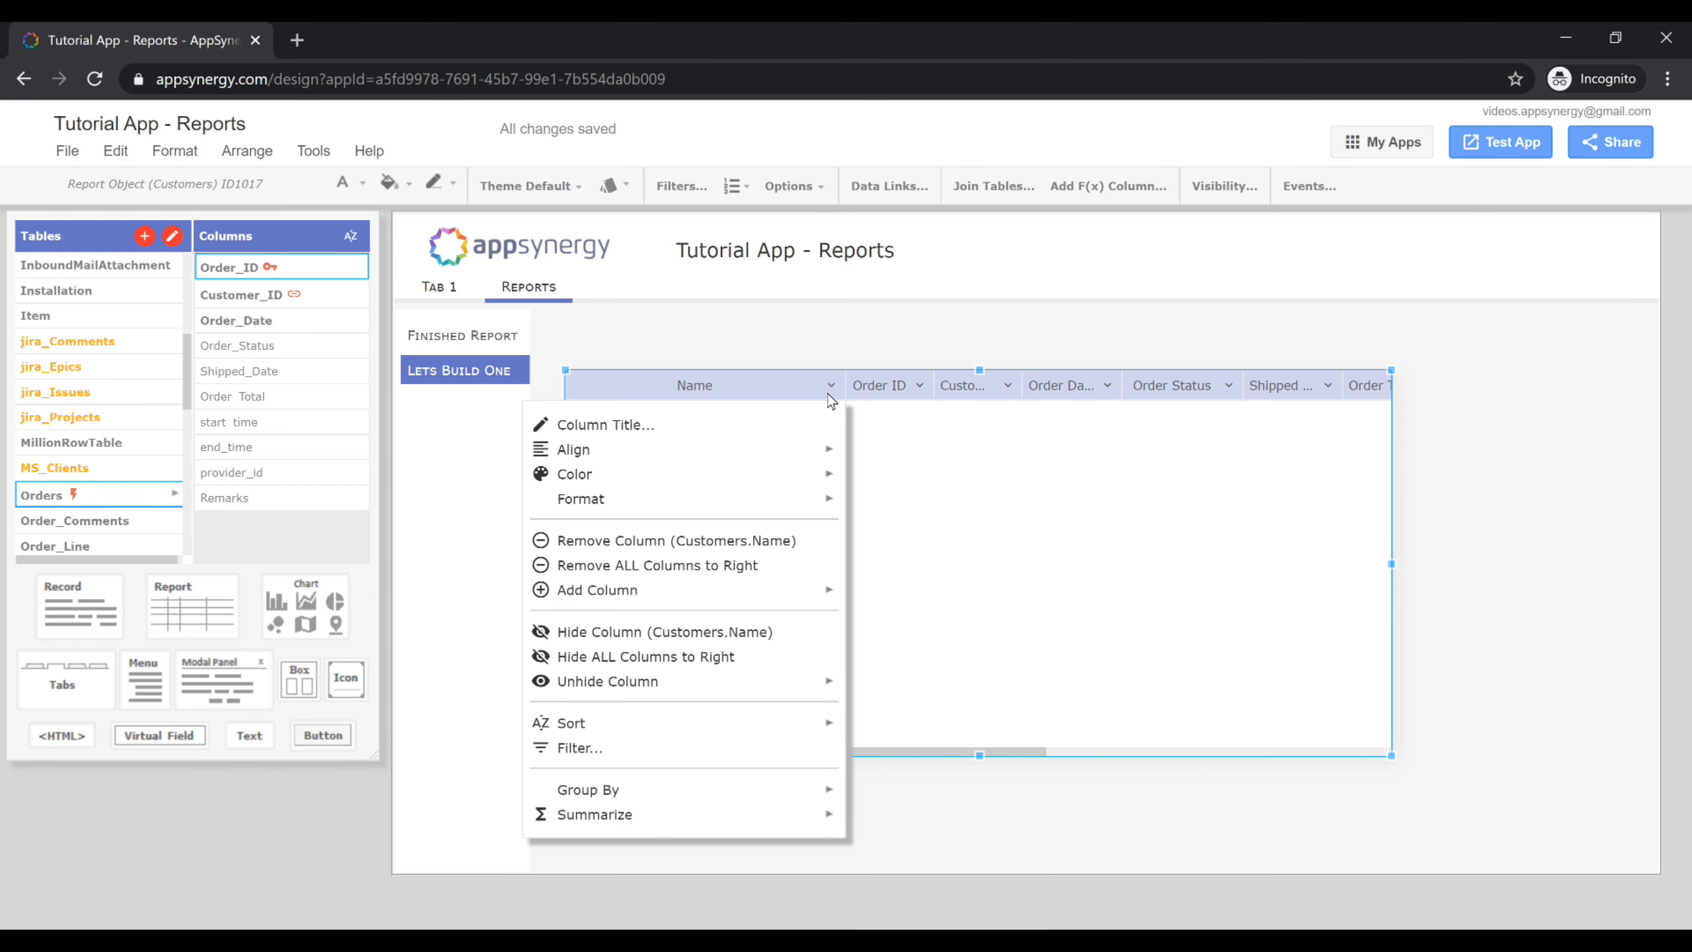
{"action": "left_click", "coordinate": [755, 565]}
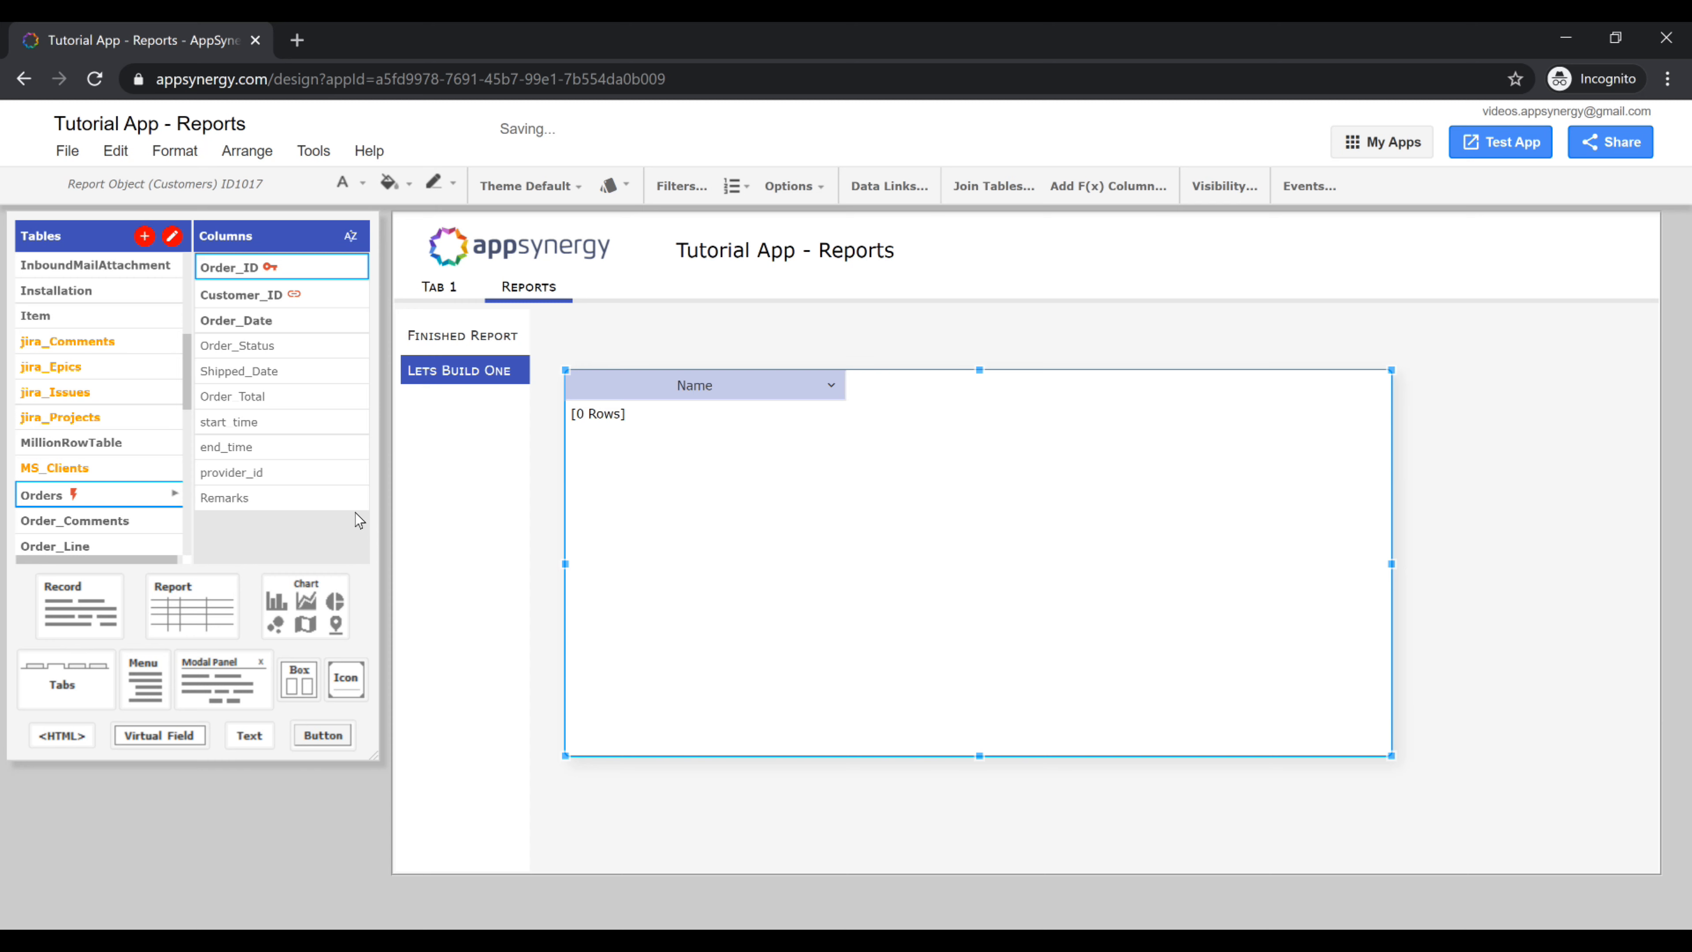
{"action": "left_click", "coordinate": [445, 337]}
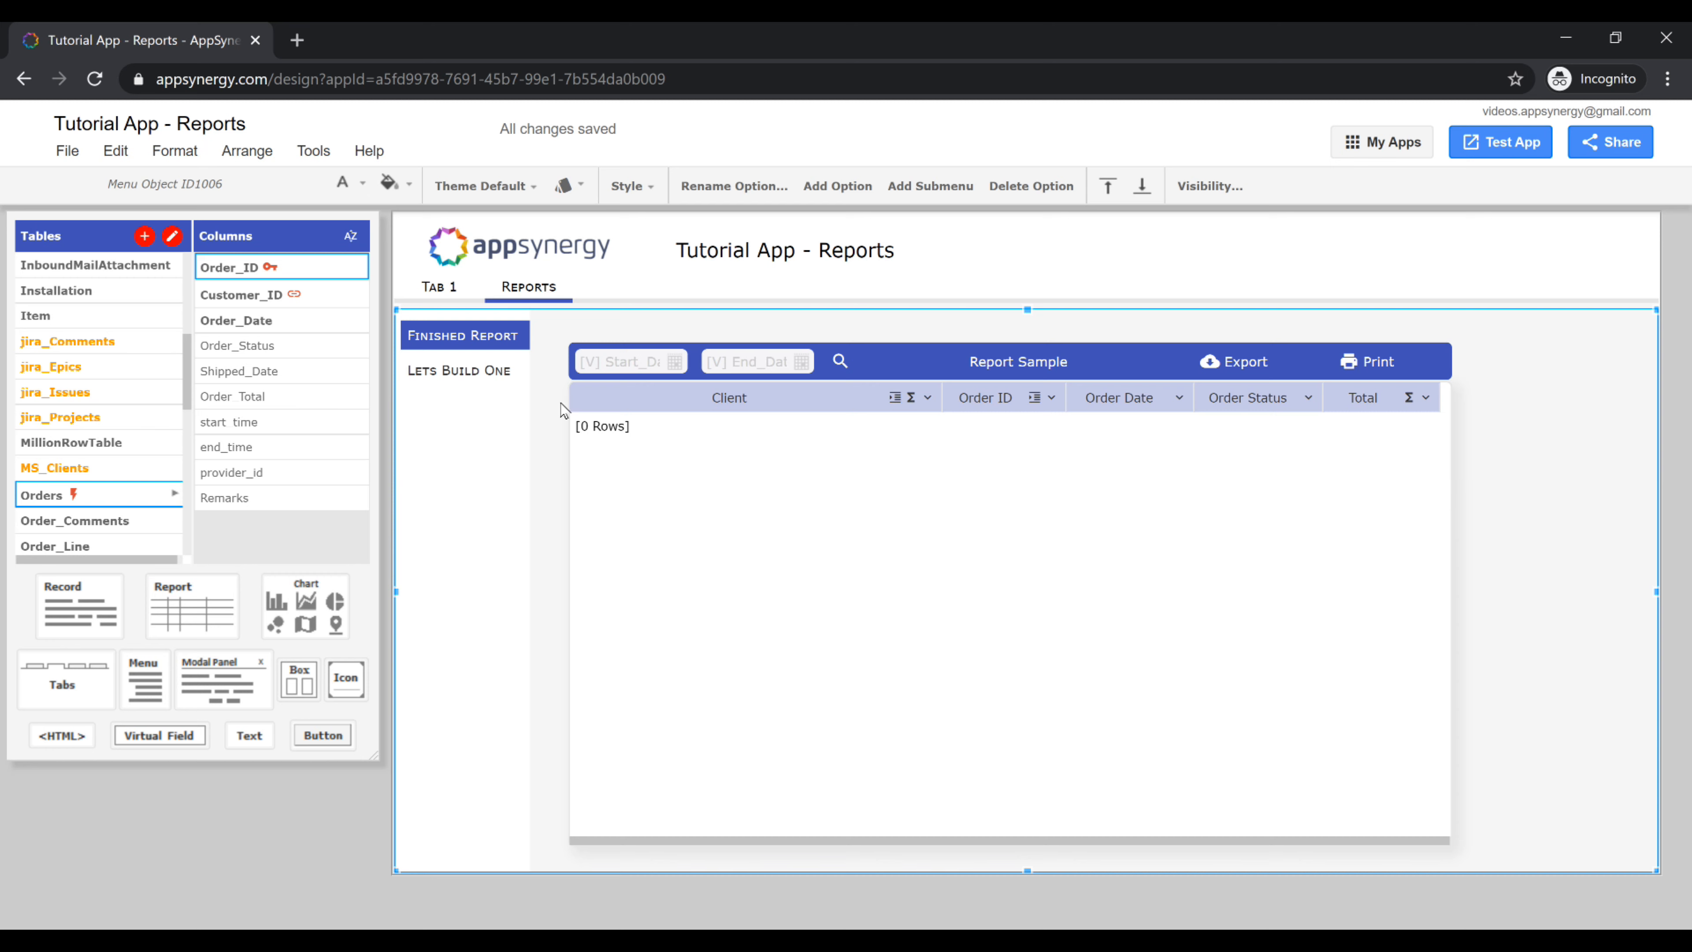
{"action": "left_click", "coordinate": [458, 371]}
{"action": "left_click", "coordinate": [704, 480]}
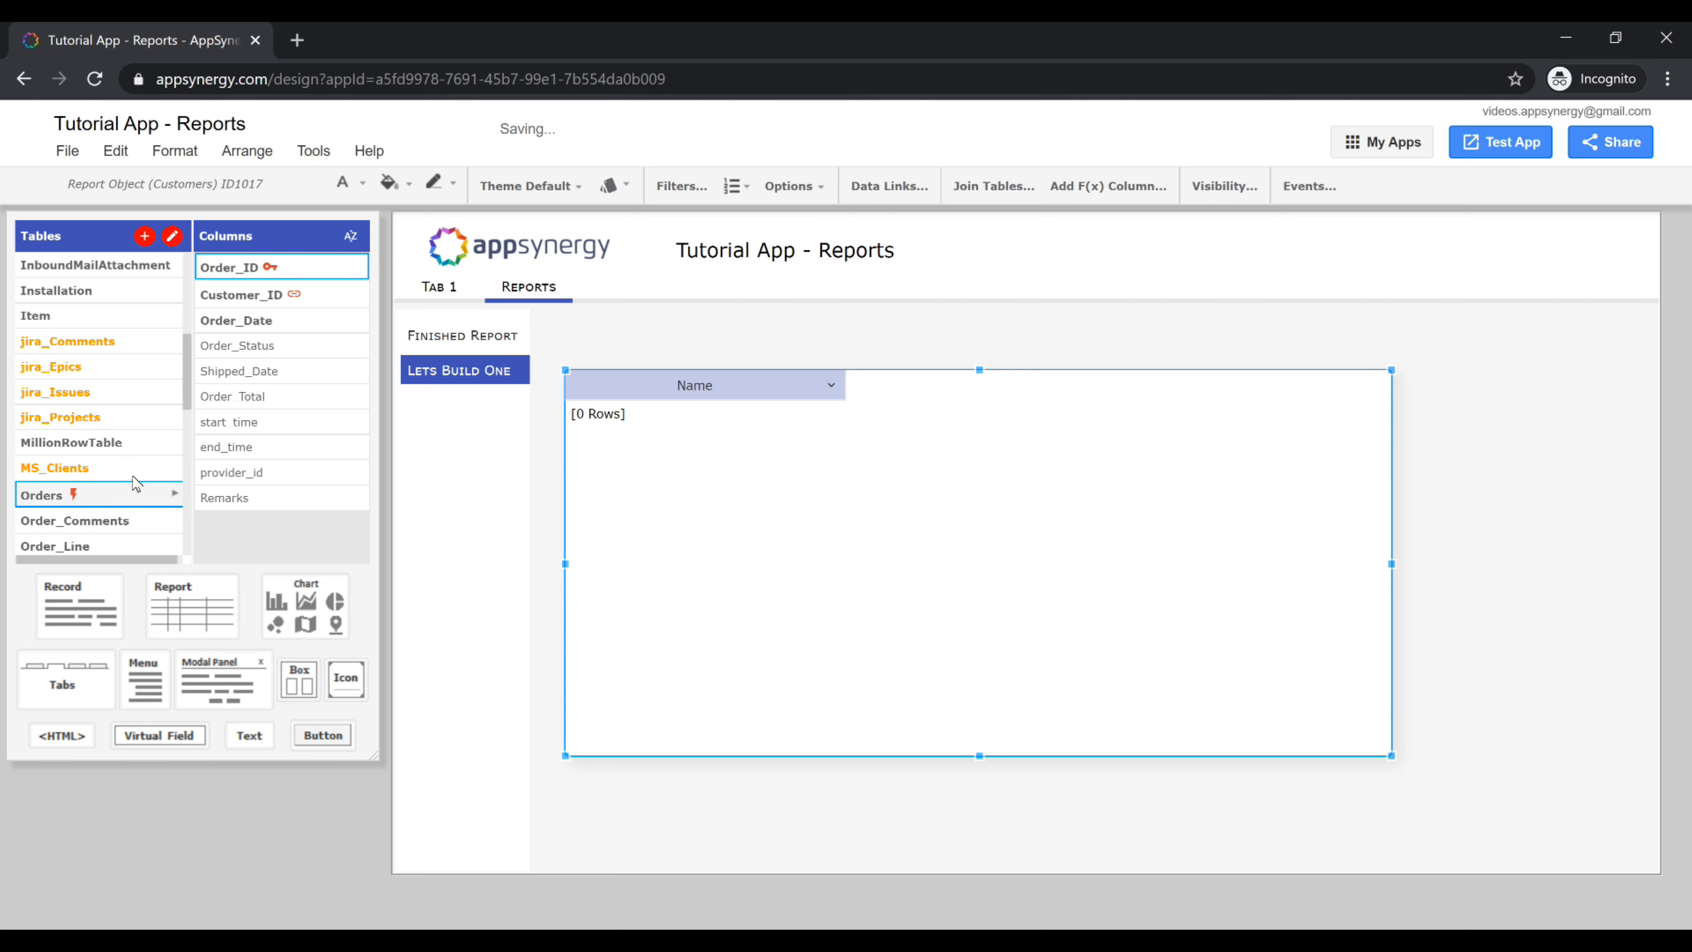
Add the Order_ID, Order_Date, Order_Status and Order_Total columns in that order, widening the Order Date and Order Total columns
{"action": "left_click_drag", "start_coordinate": [273, 266], "coordinate": [866, 424]}
{"action": "left_click_drag", "start_coordinate": [293, 320], "coordinate": [896, 490]}
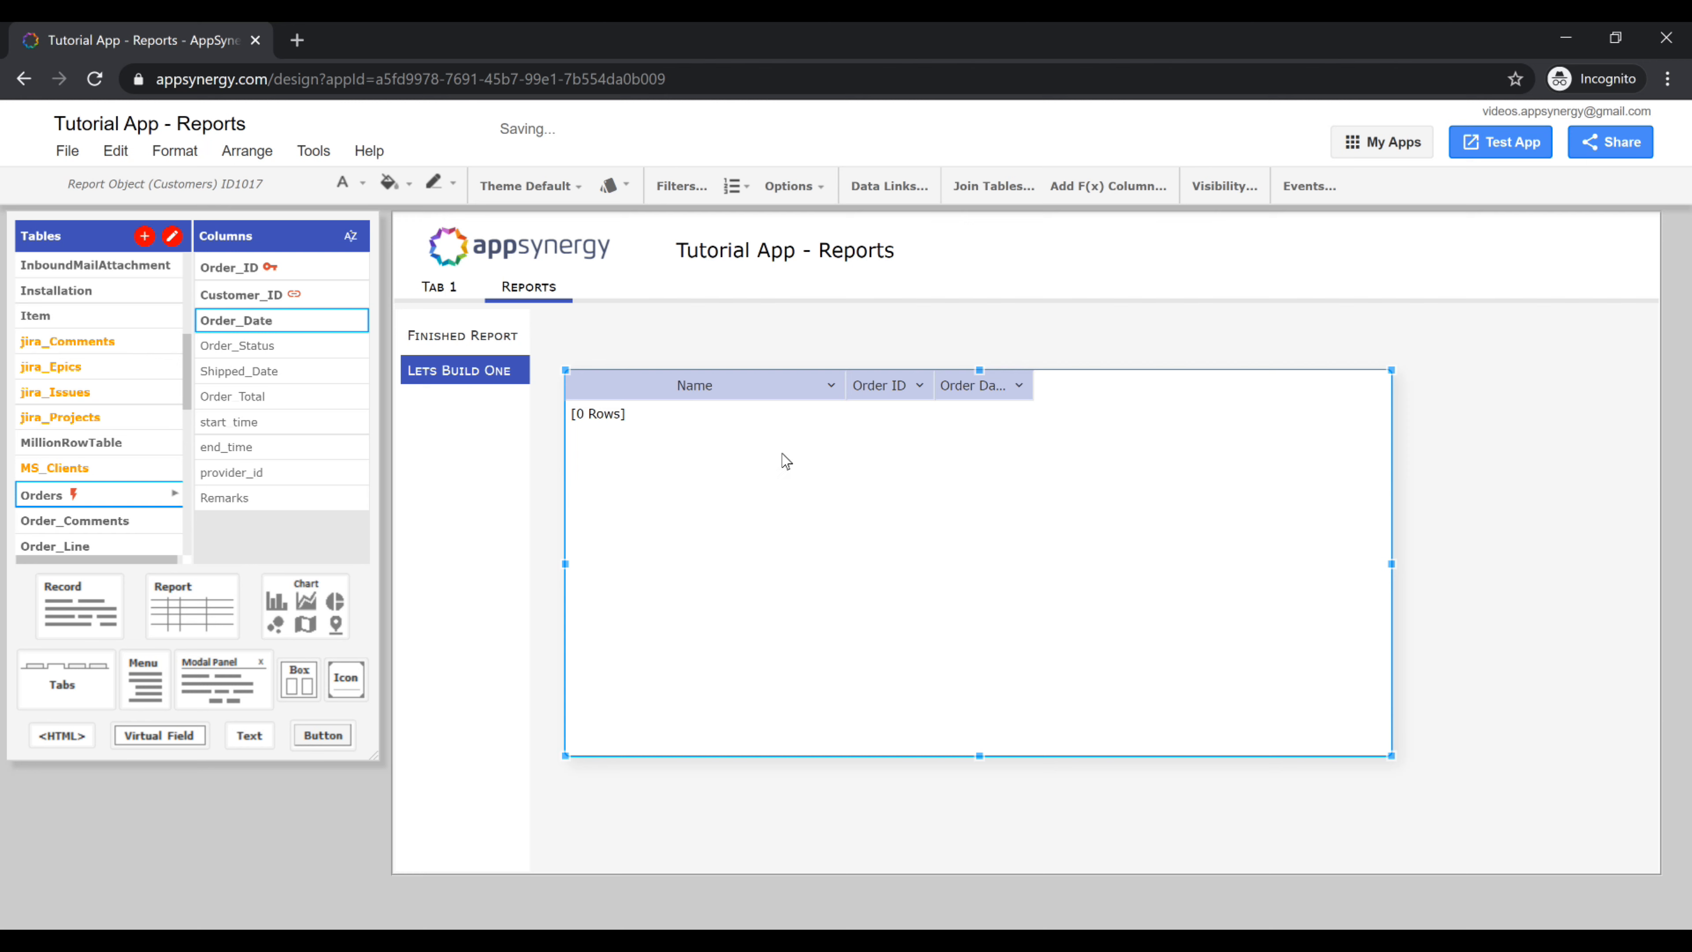
{"action": "left_click_drag", "start_coordinate": [324, 398], "coordinate": [1096, 527]}
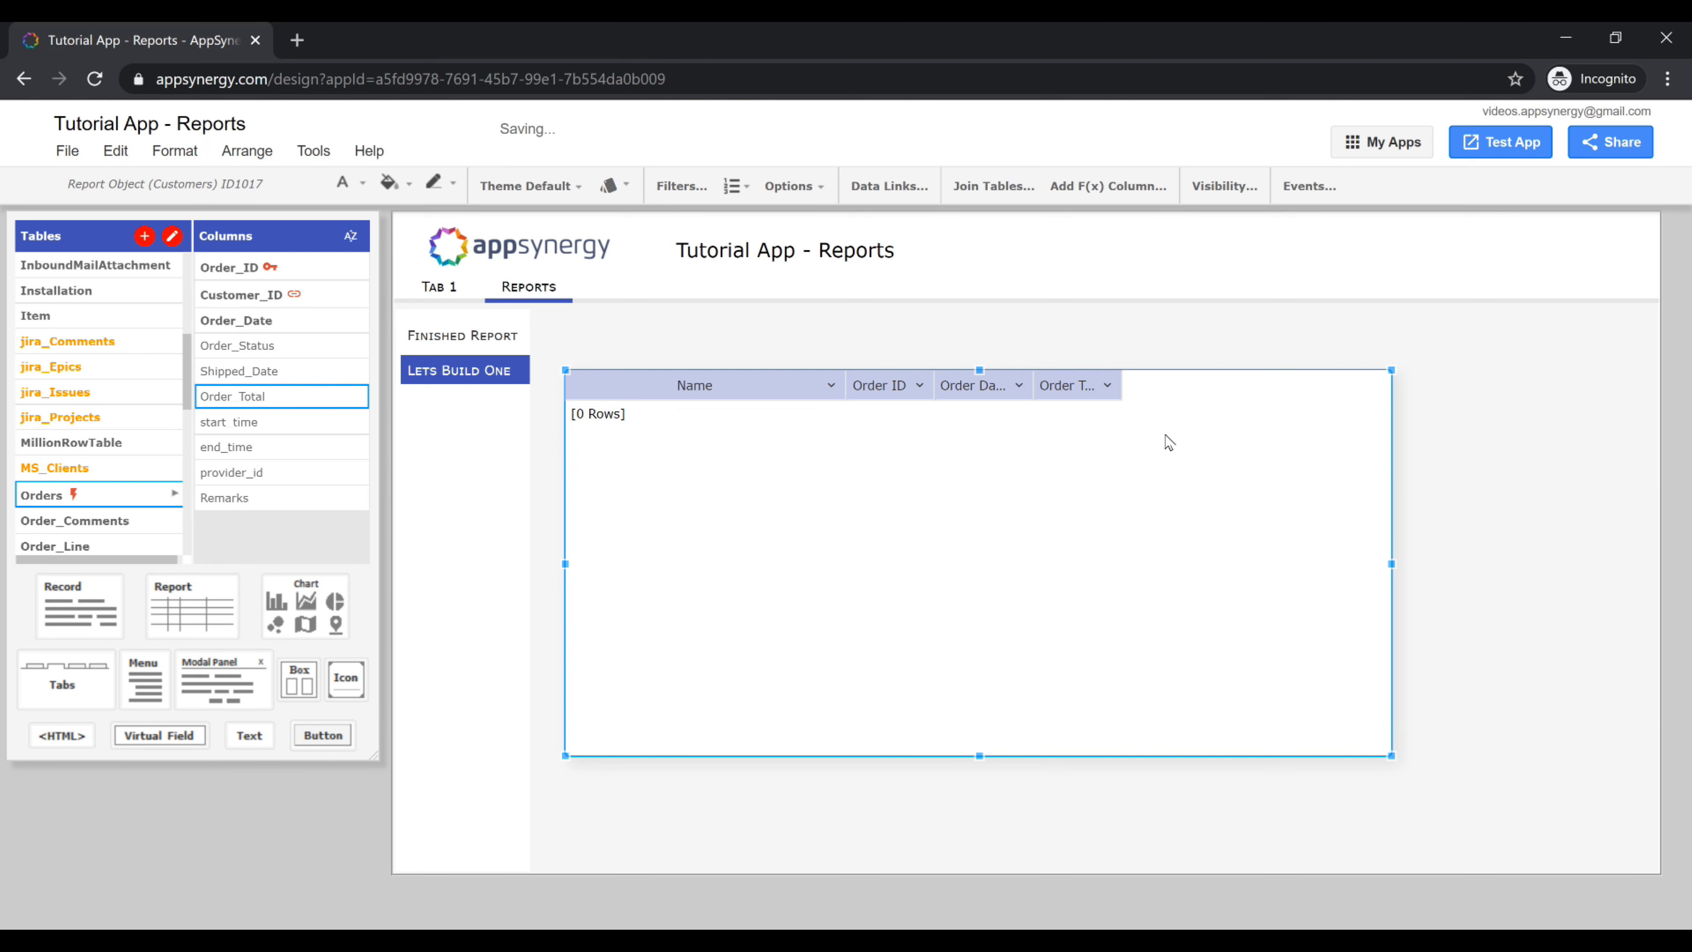
{"action": "left_click_drag", "start_coordinate": [1119, 393], "coordinate": [1170, 397]}
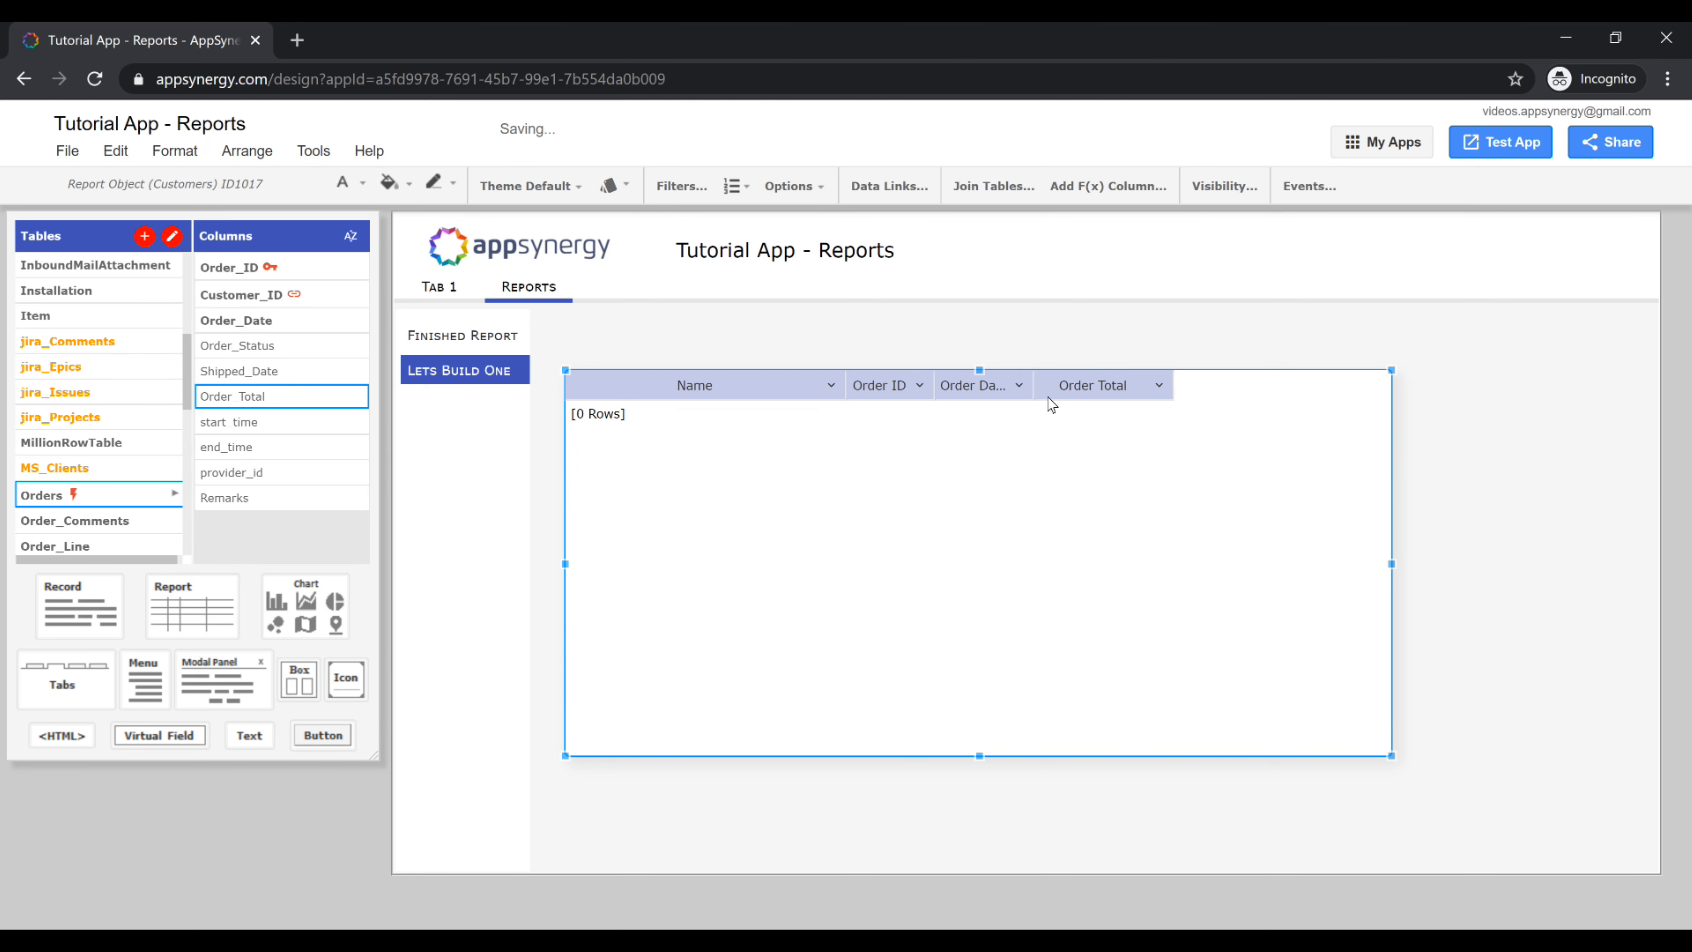
{"action": "left_click_drag", "start_coordinate": [1033, 394], "coordinate": [1079, 393]}
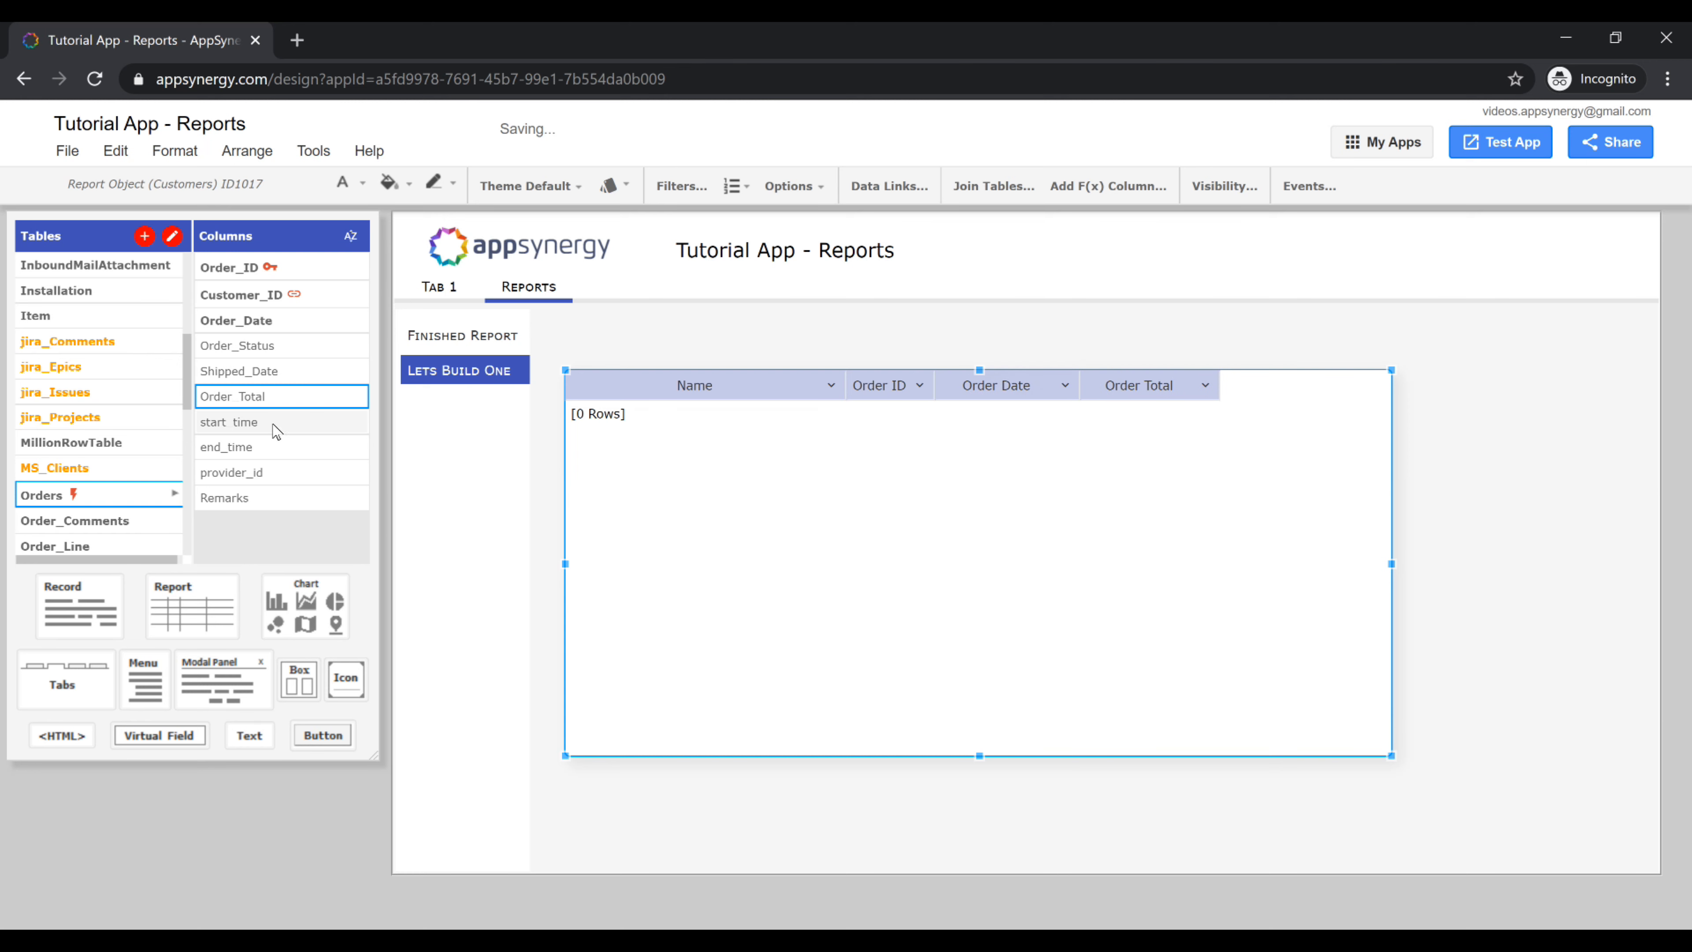
{"action": "left_click_drag", "start_coordinate": [255, 346], "coordinate": [1168, 526]}
{"action": "left_click_drag", "start_coordinate": [1278, 378], "coordinate": [1109, 373]}
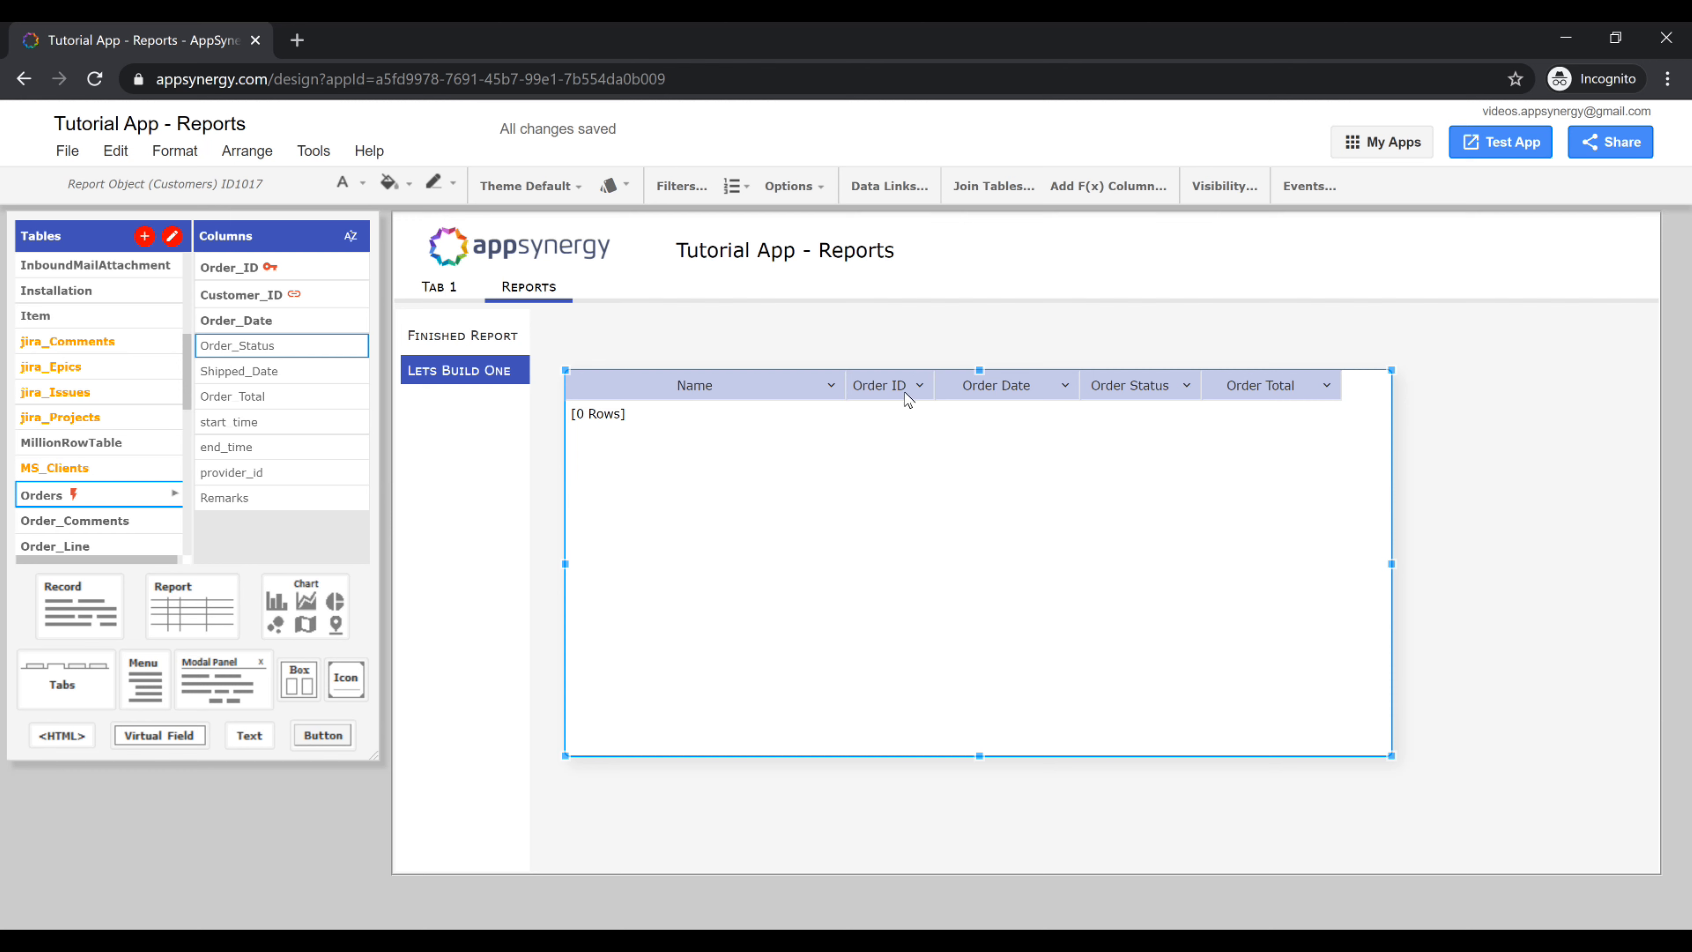
Group the report by the Name column and by the Order ID column, both ascending
{"action": "left_click", "coordinate": [831, 386]}
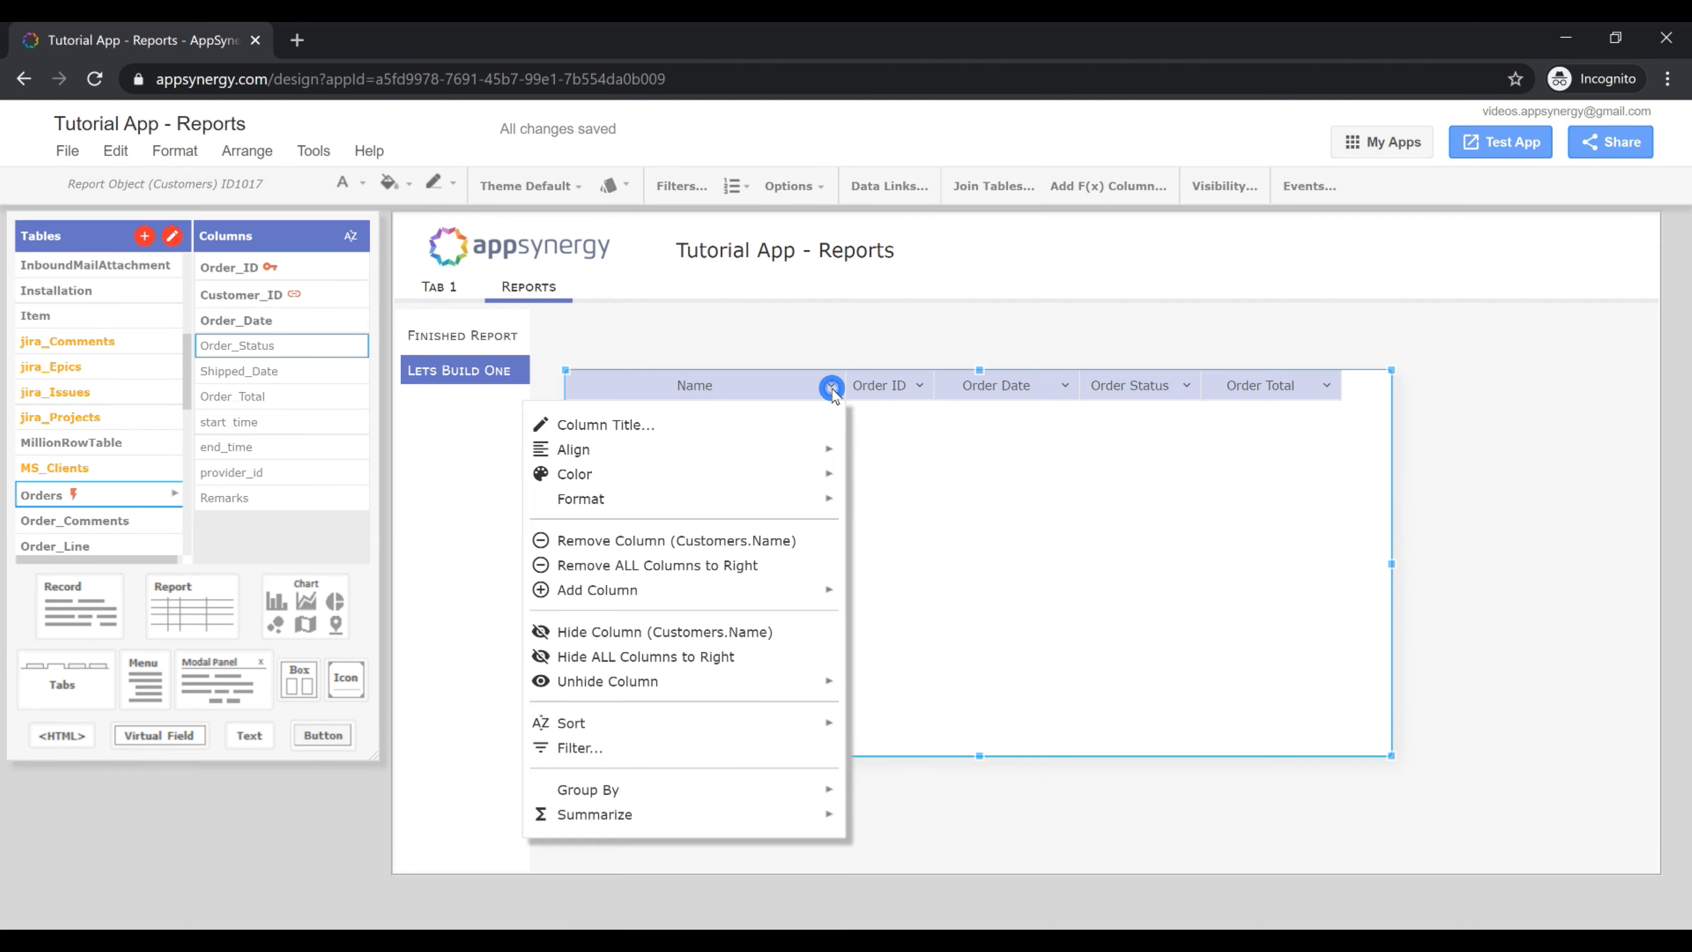
{"action": "left_click", "coordinate": [749, 789]}
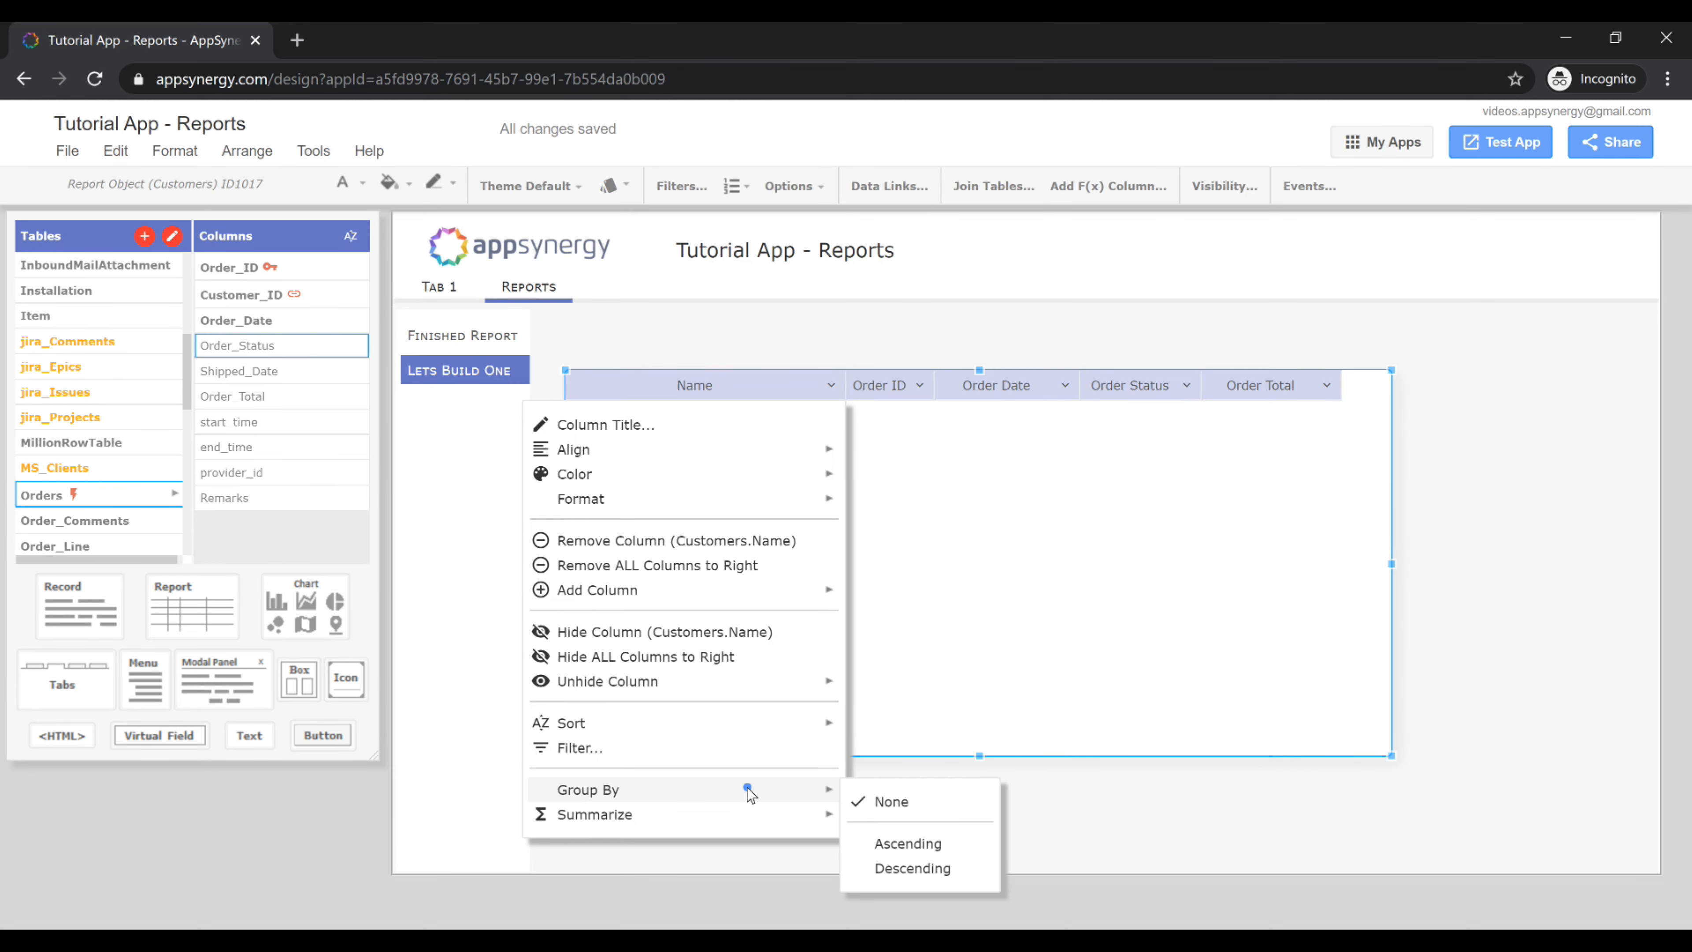
{"action": "left_click", "coordinate": [933, 845]}
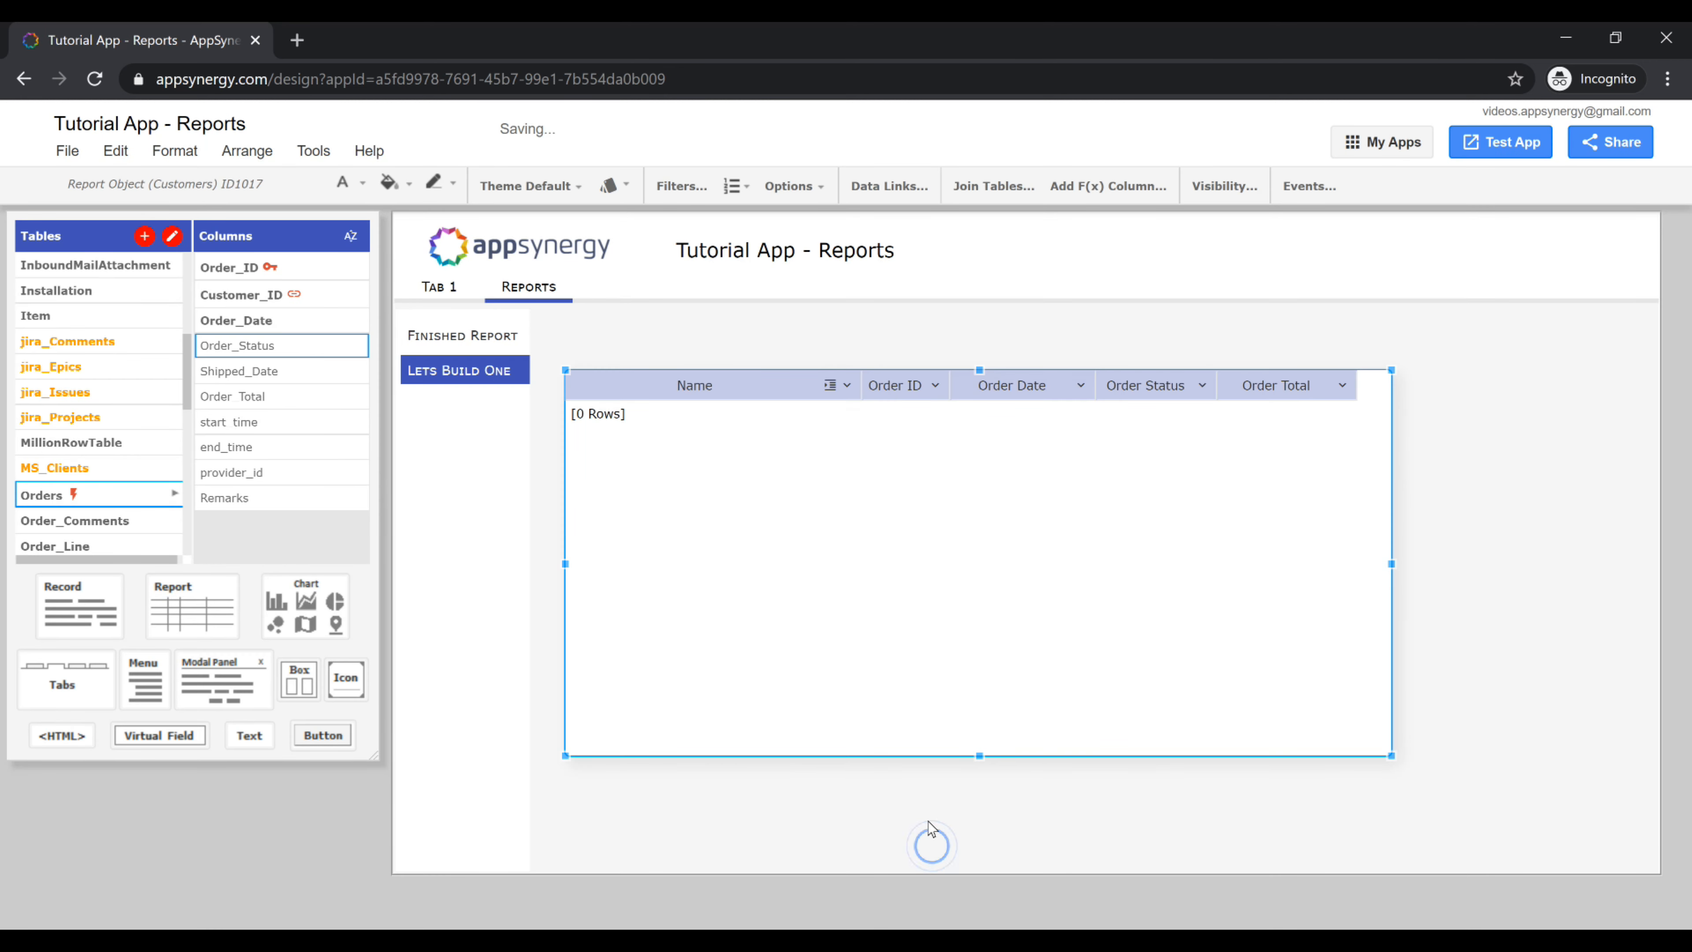
{"action": "left_click", "coordinate": [936, 385]}
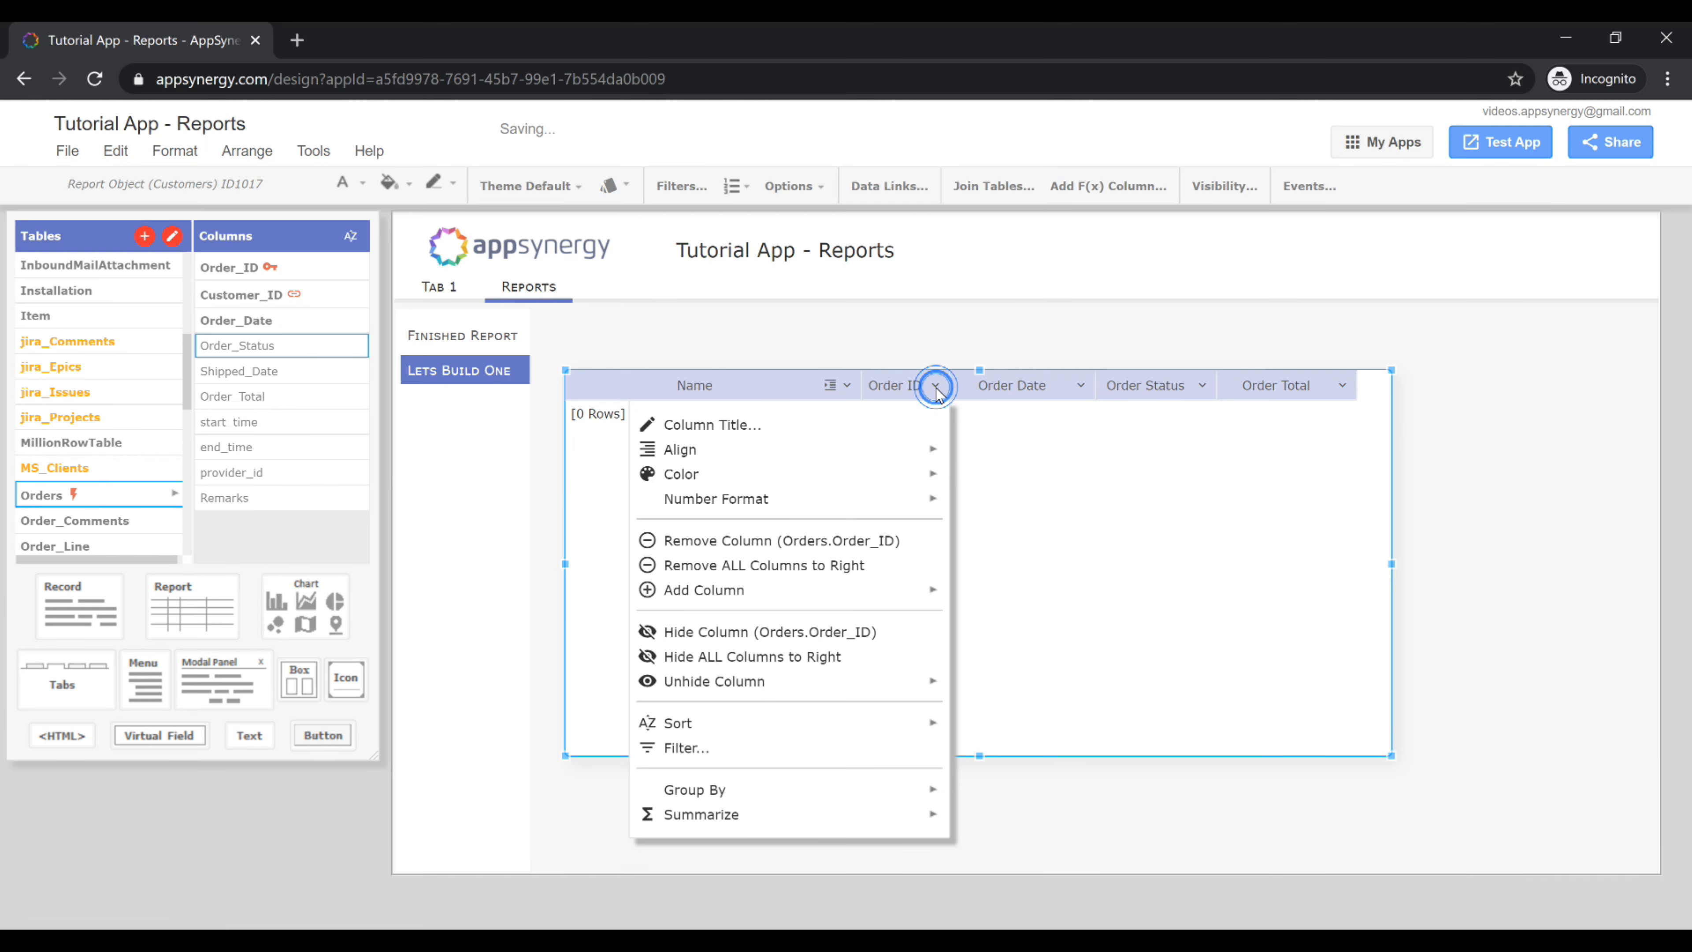
{"action": "left_click", "coordinate": [890, 783]}
{"action": "left_click", "coordinate": [1023, 842]}
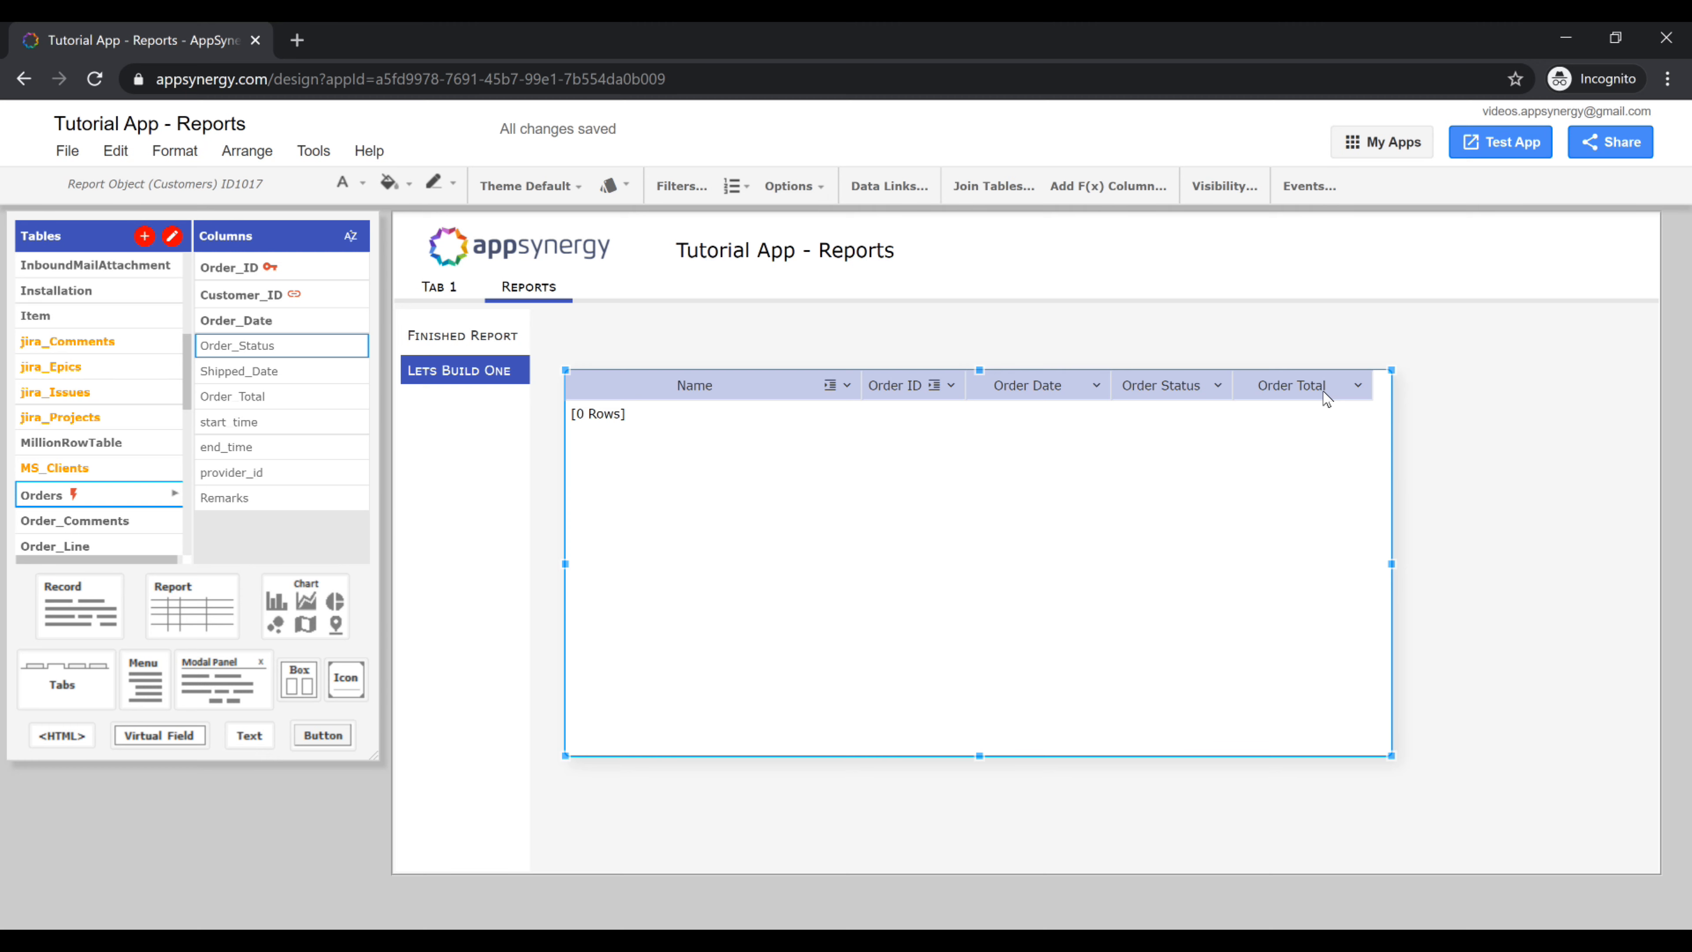
Remove the Order Total column from the report and start a Number-type F(x) column named Order_Total in its place
{"action": "left_click", "coordinate": [1358, 387]}
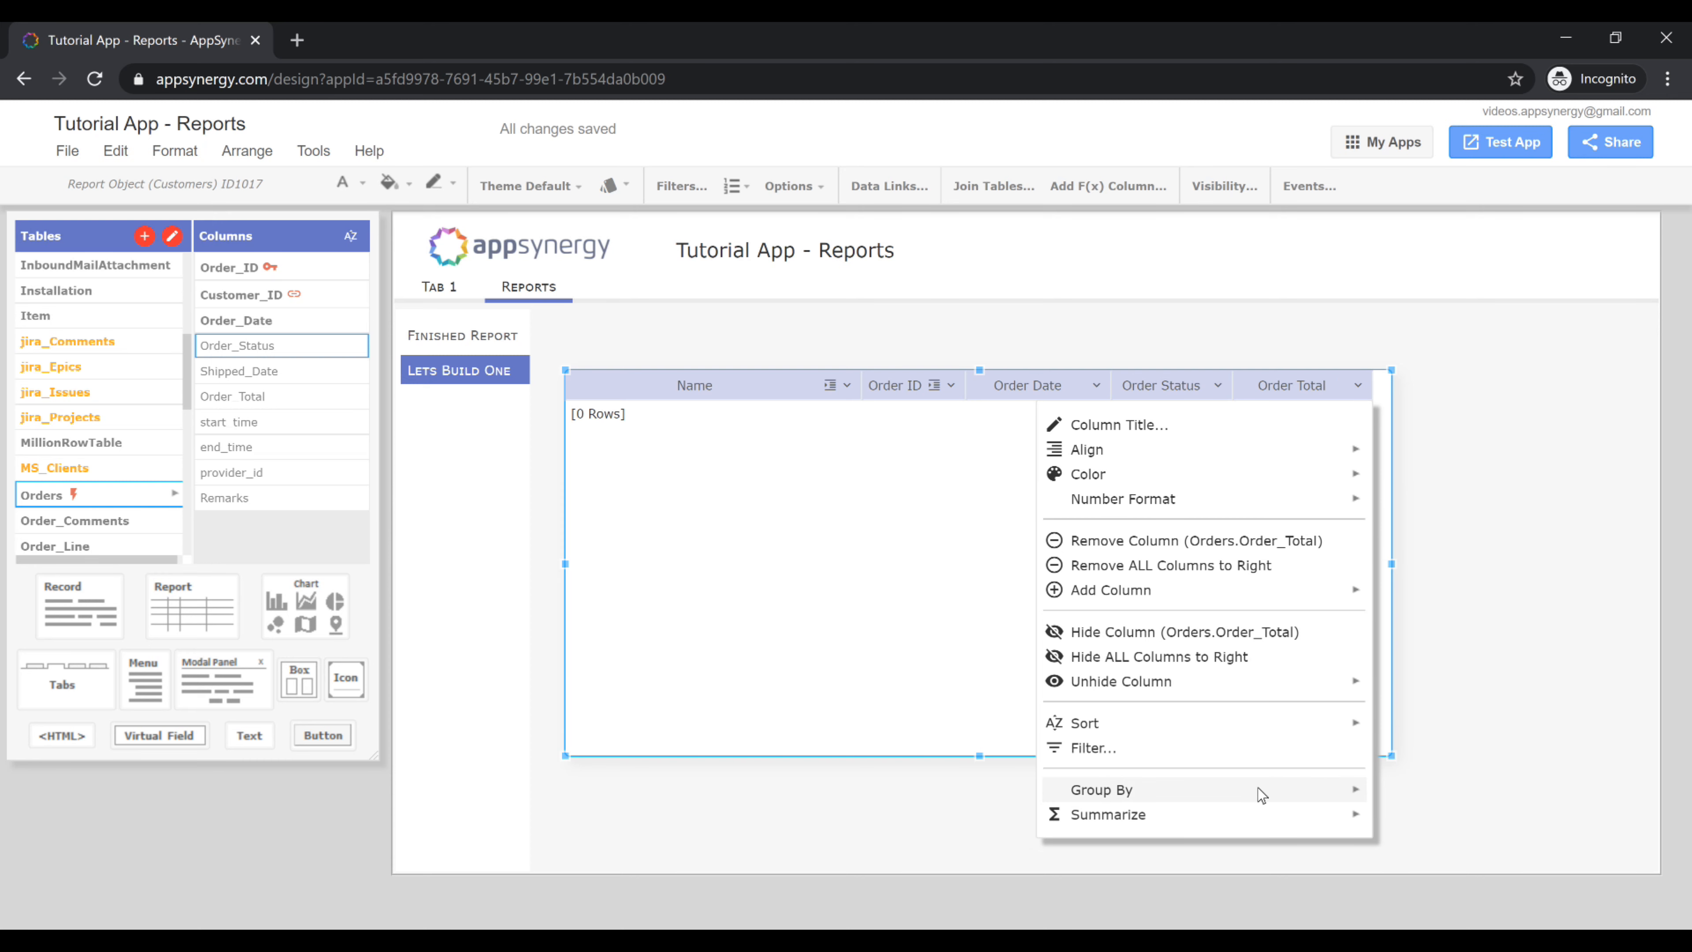
{"action": "left_click", "coordinate": [1221, 541]}
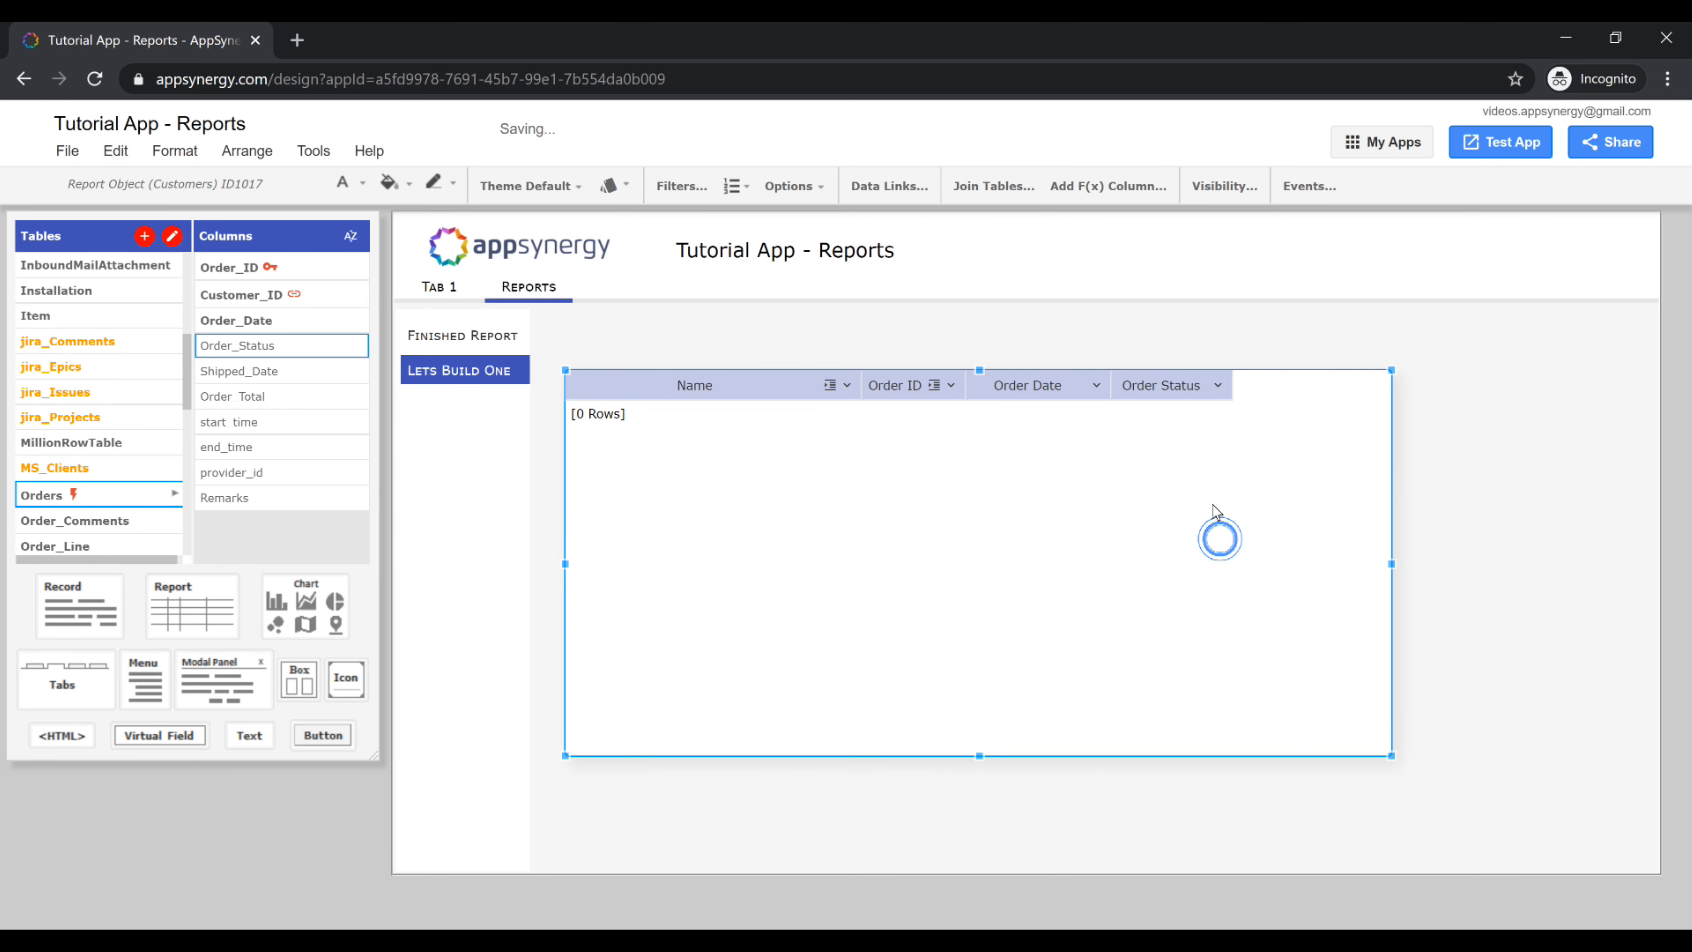
{"action": "left_click", "coordinate": [1092, 192]}
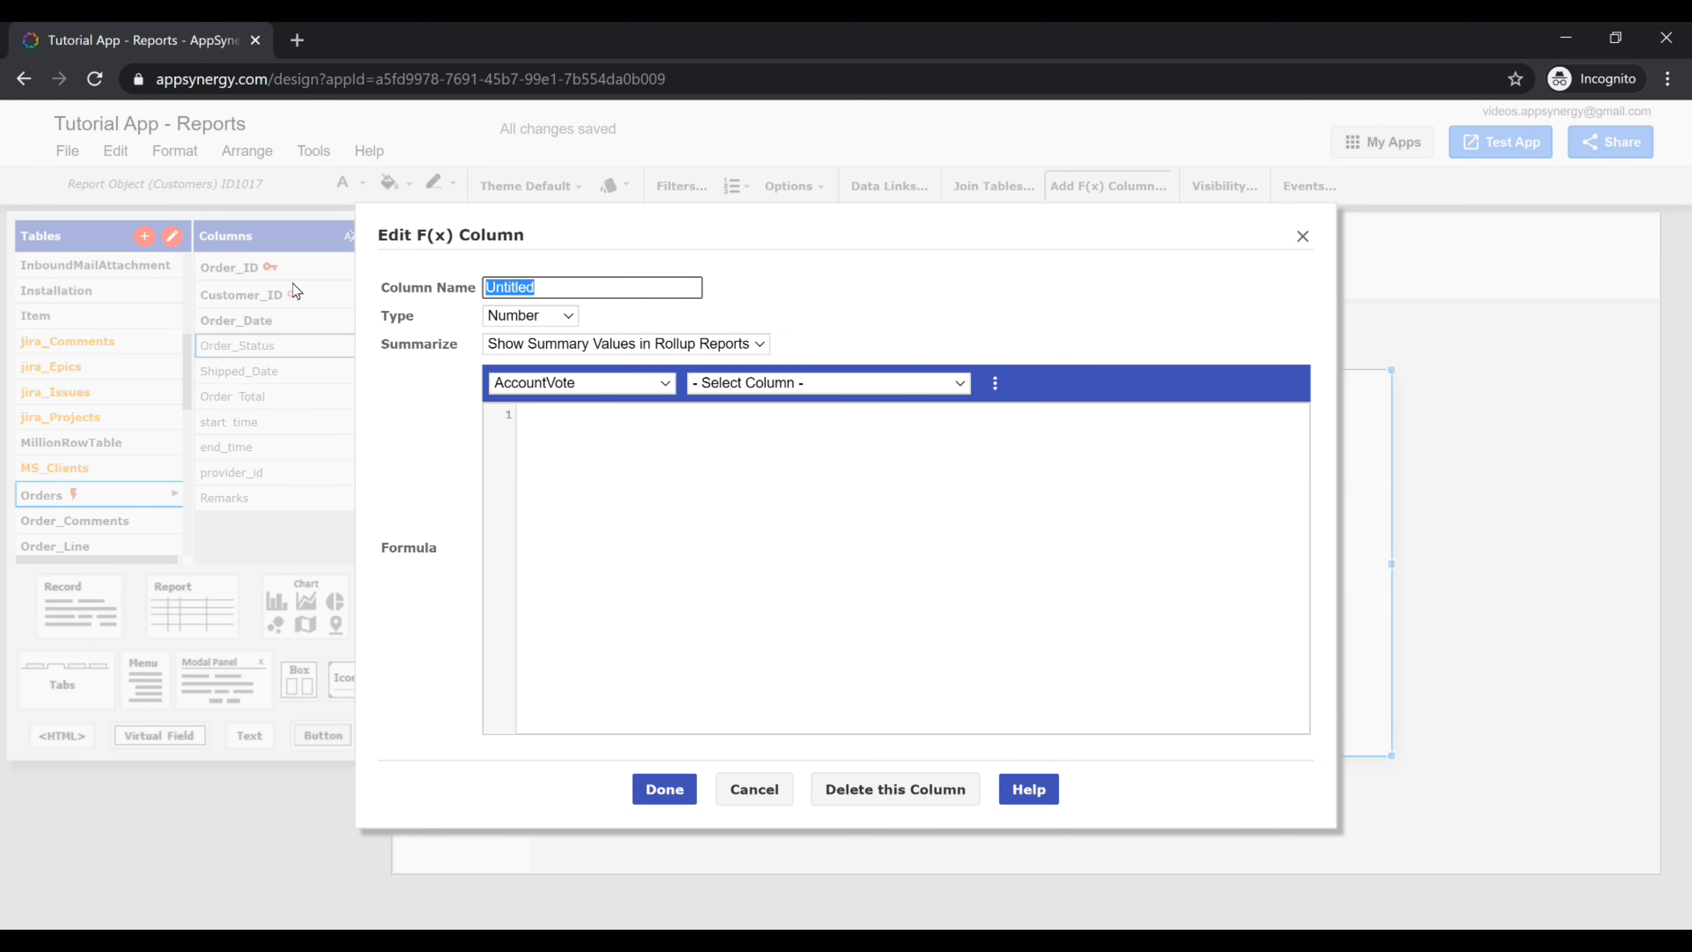
{"action": "type", "text": "Order_ Total"}
{"action": "left_click", "coordinate": [626, 318]}
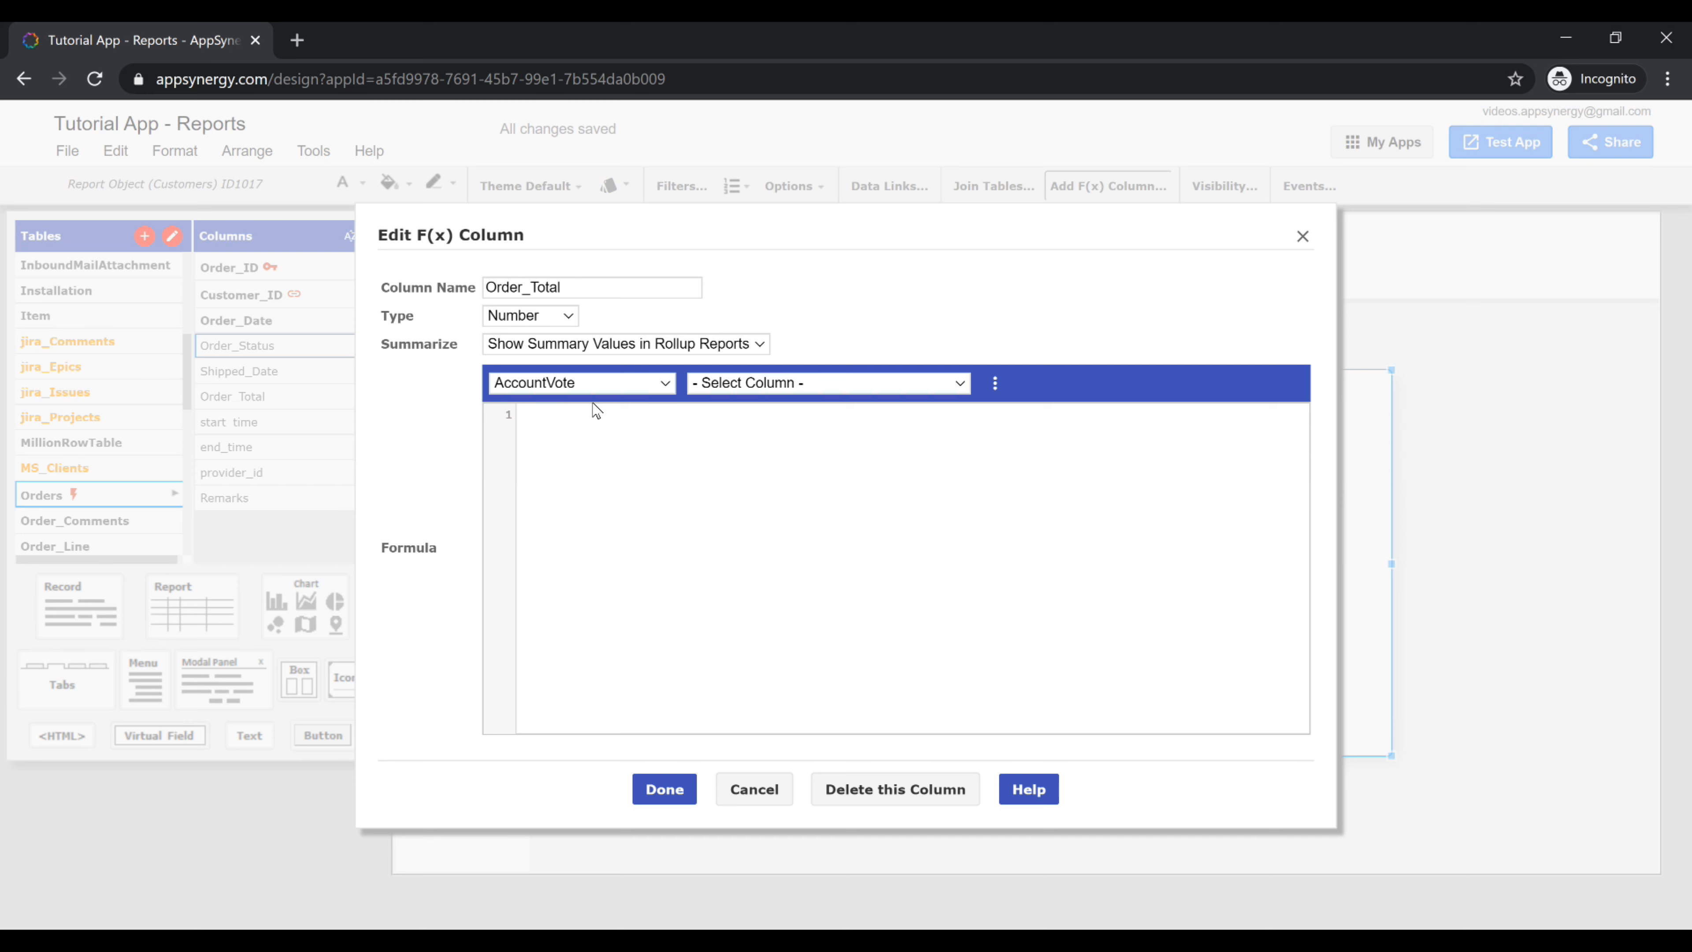
Set the F(x) column's formula to SUM(Orders.Order_Total) and save the column
{"action": "left_click", "coordinate": [580, 426]}
{"action": "left_click", "coordinate": [995, 385]}
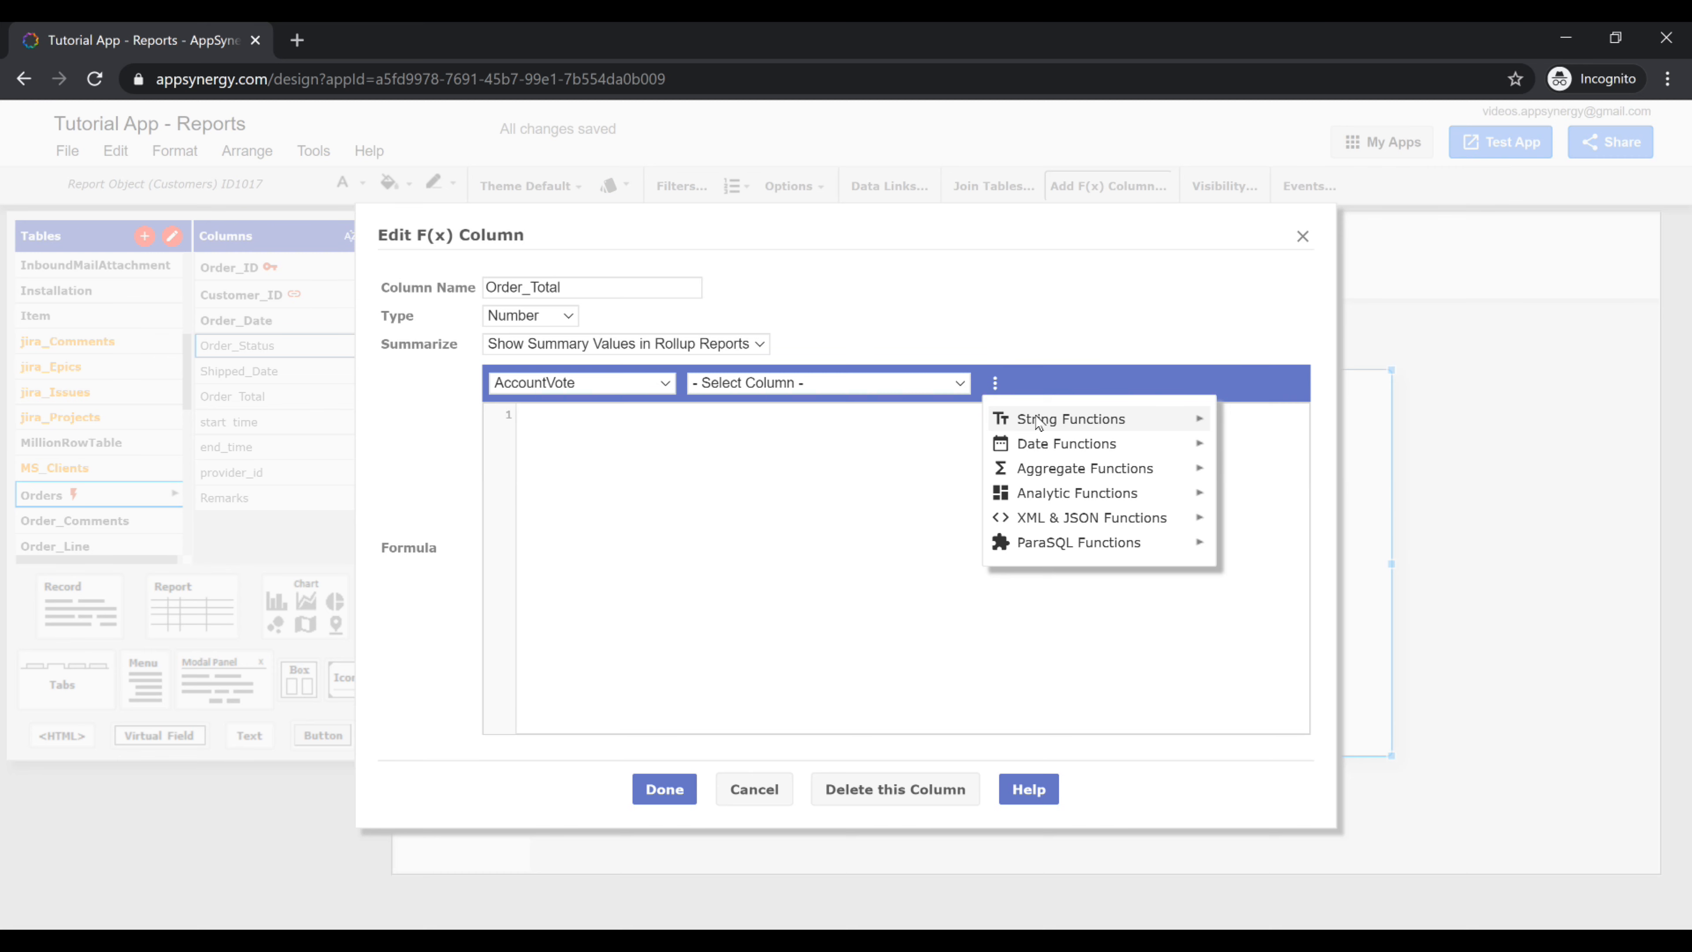
{"action": "mouse_move", "coordinate": [1053, 470]}
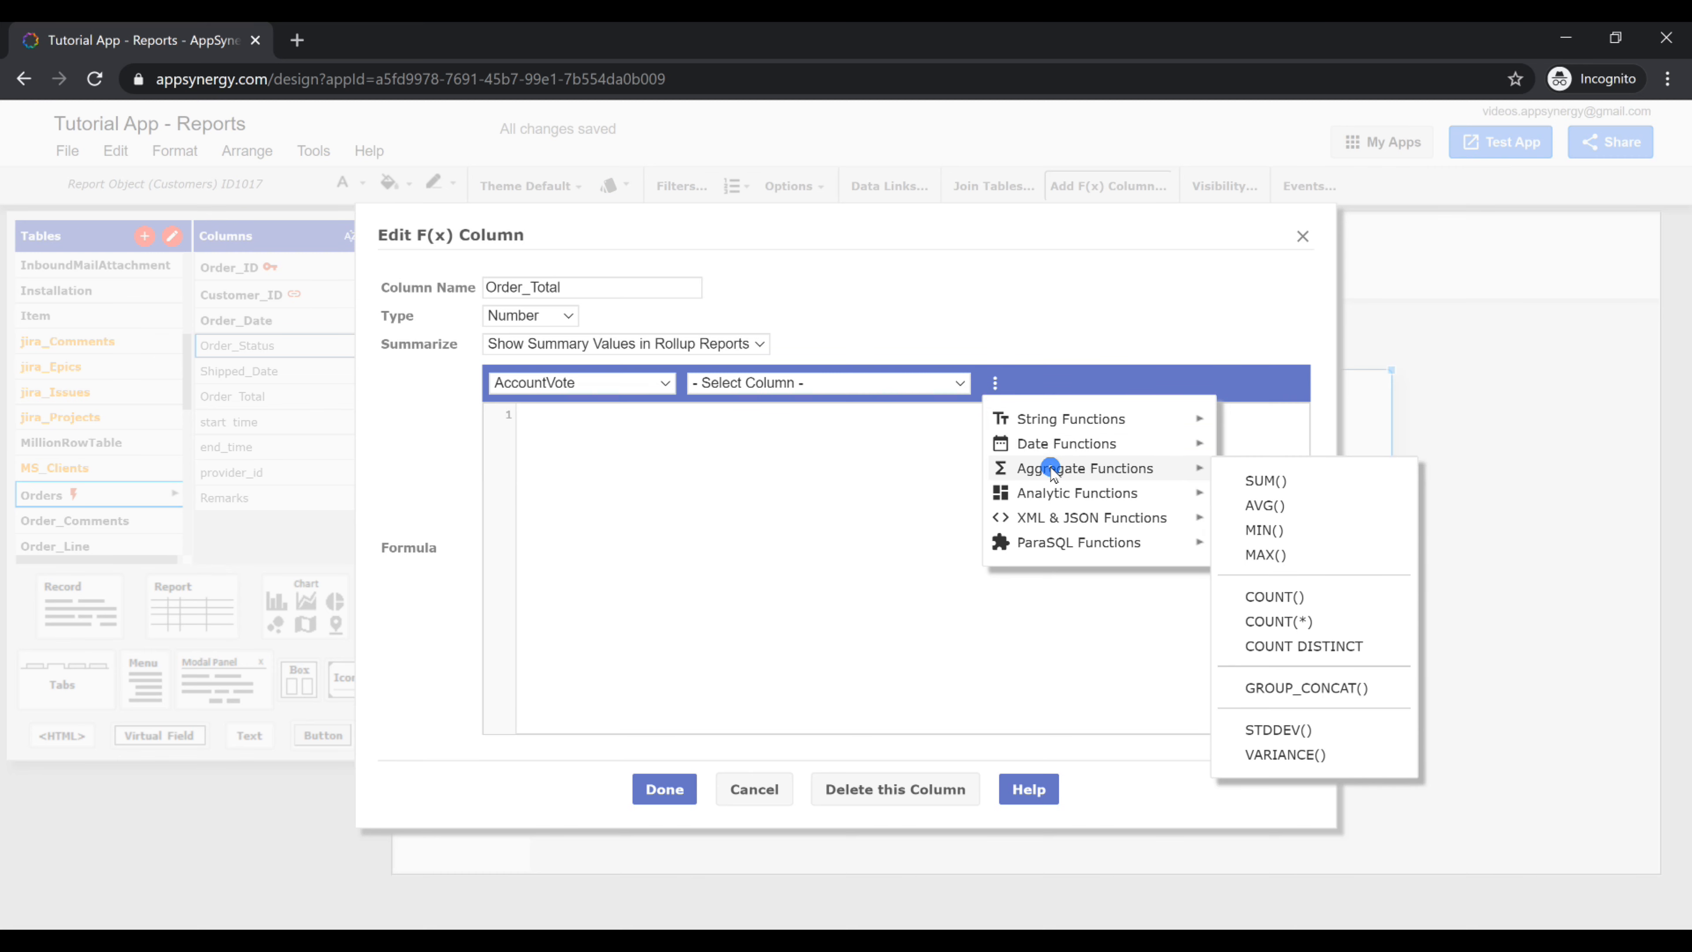
{"action": "left_click", "coordinate": [1268, 481]}
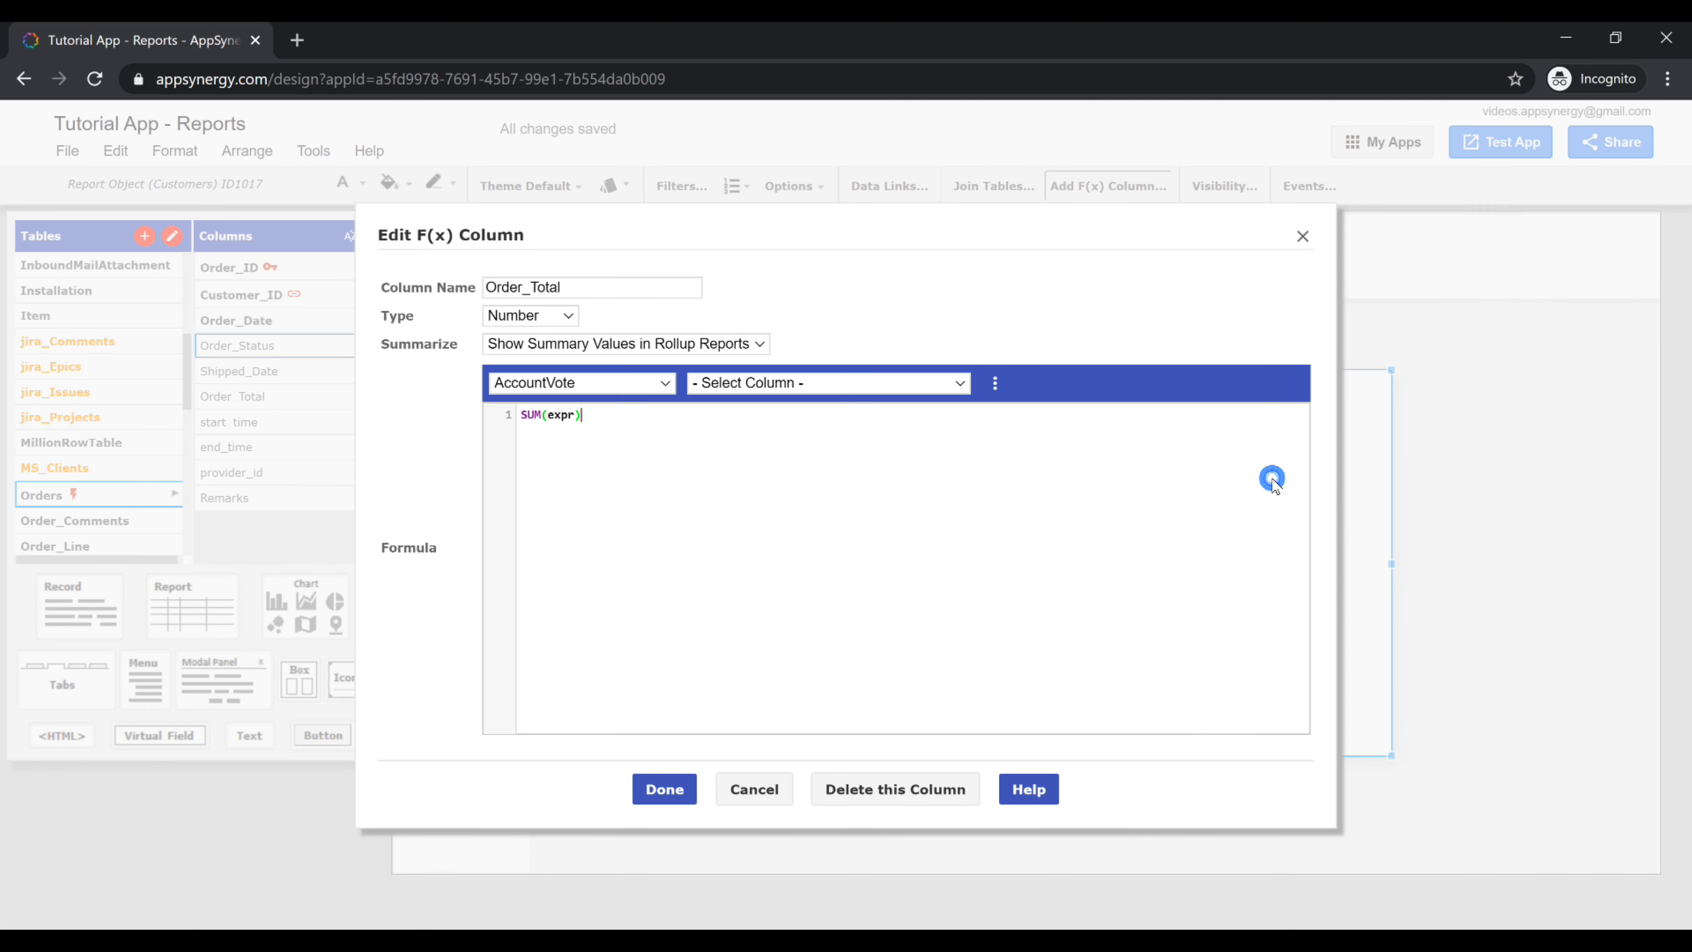
{"action": "double_click", "coordinate": [565, 415]}
{"action": "left_click", "coordinate": [665, 383]}
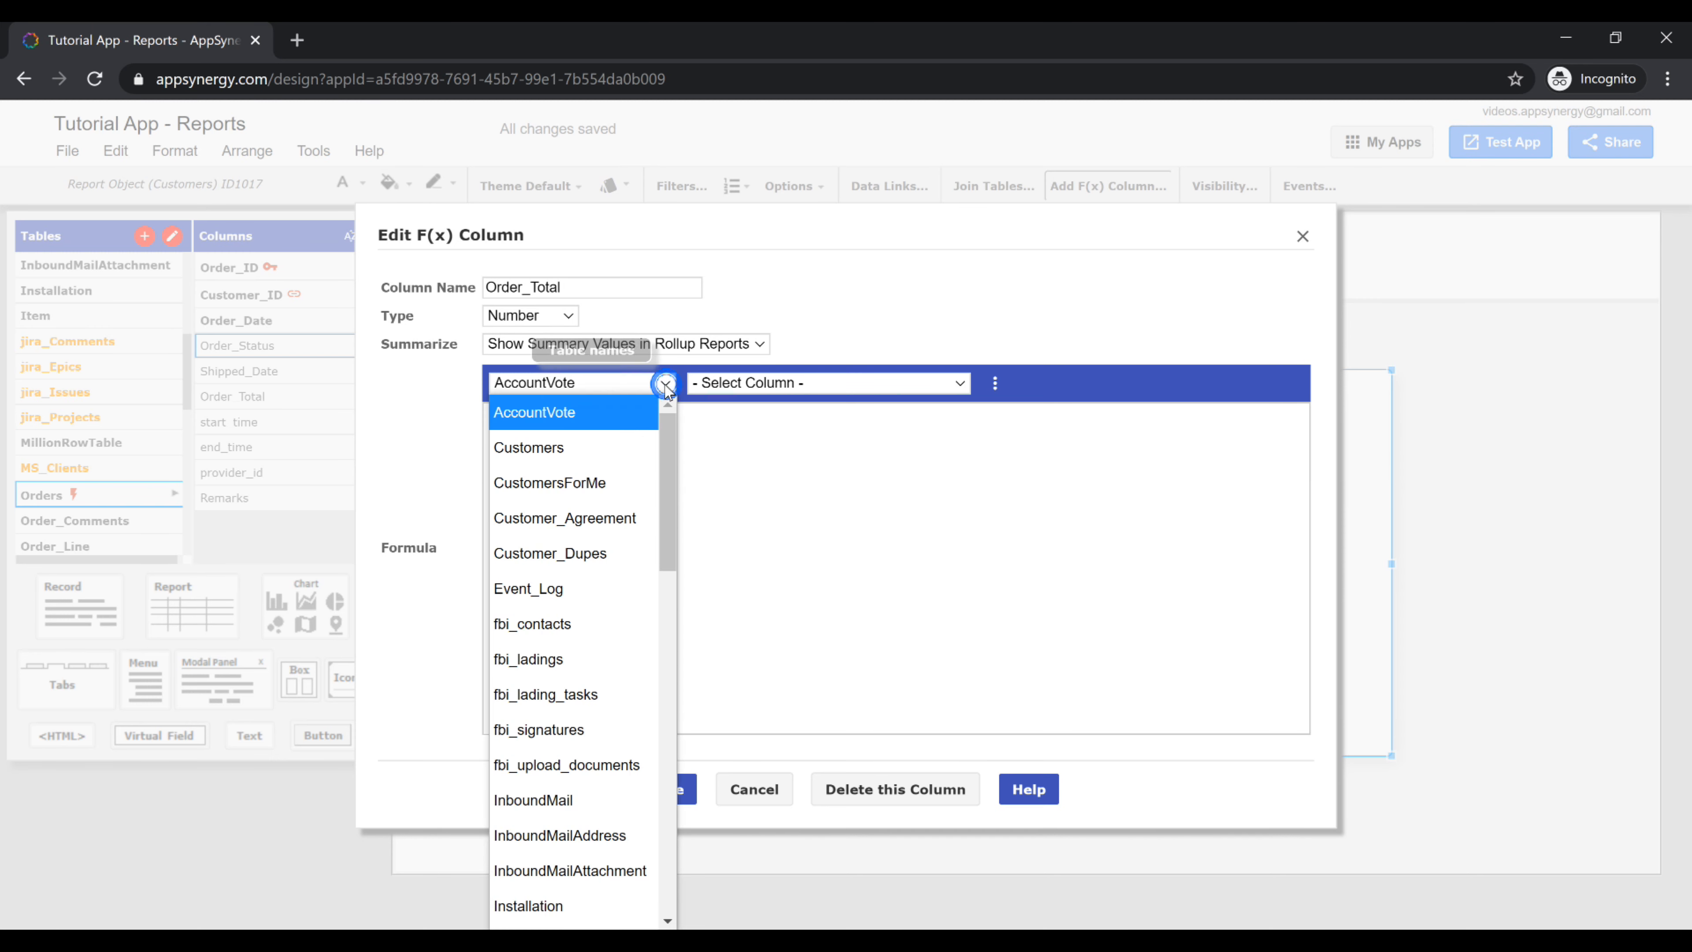
{"action": "scroll", "coordinate": [566, 623], "scroll_direction": "down", "scroll_amount": 8}
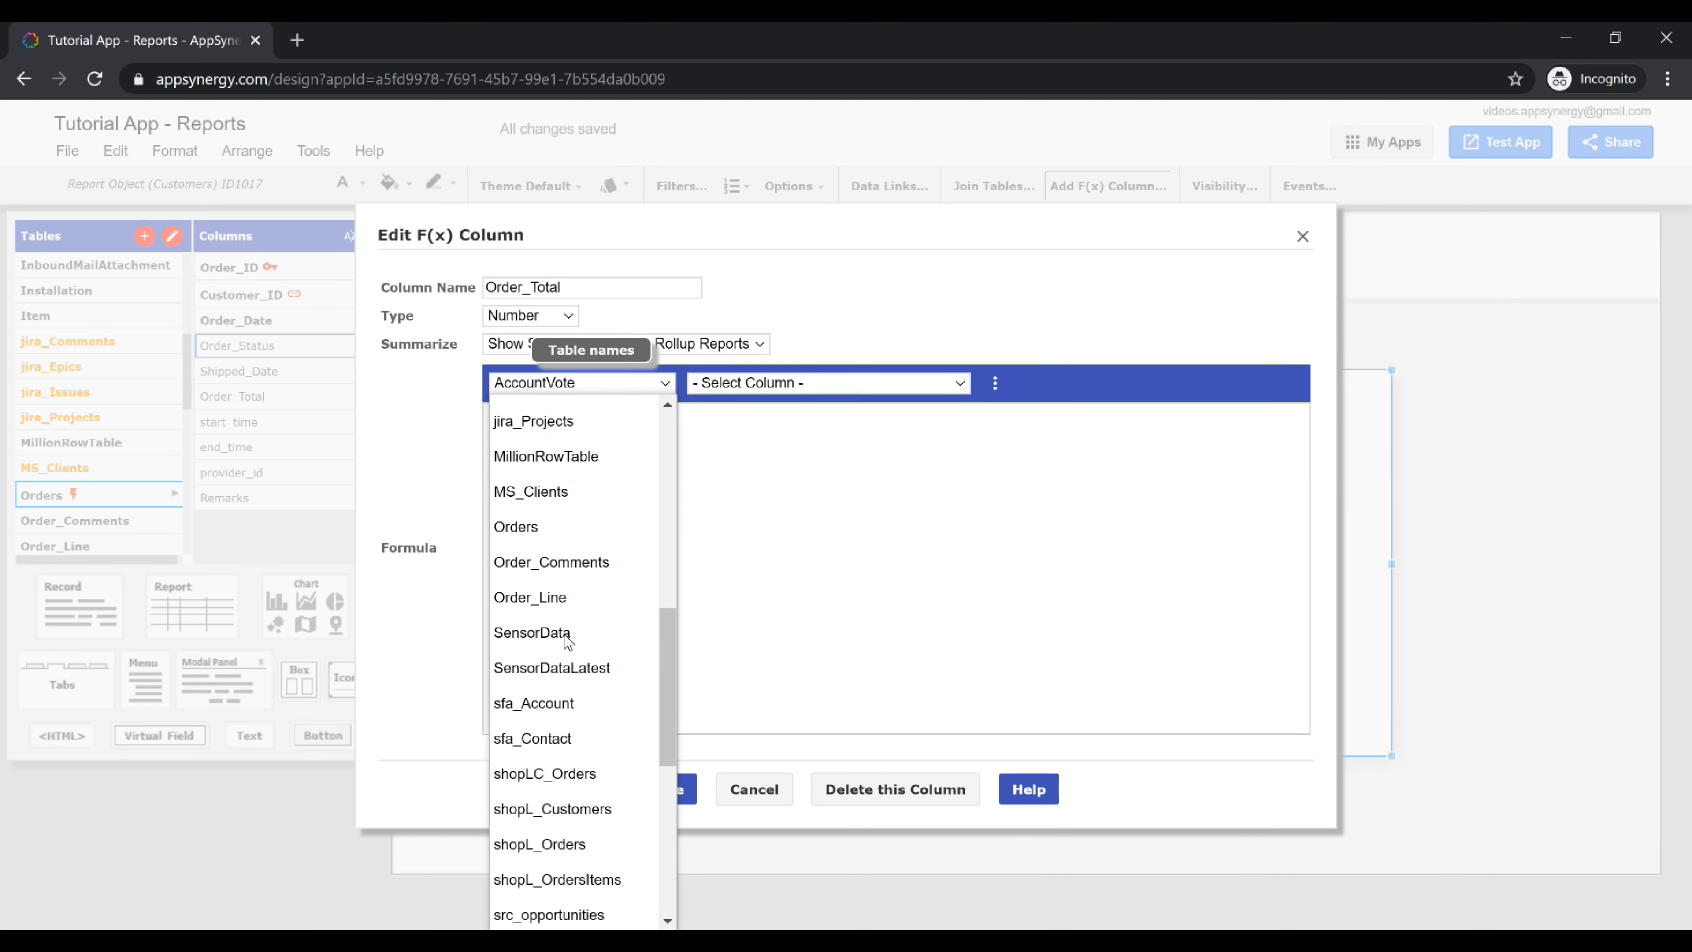
{"action": "left_click", "coordinate": [568, 537]}
{"action": "left_click", "coordinate": [772, 383]}
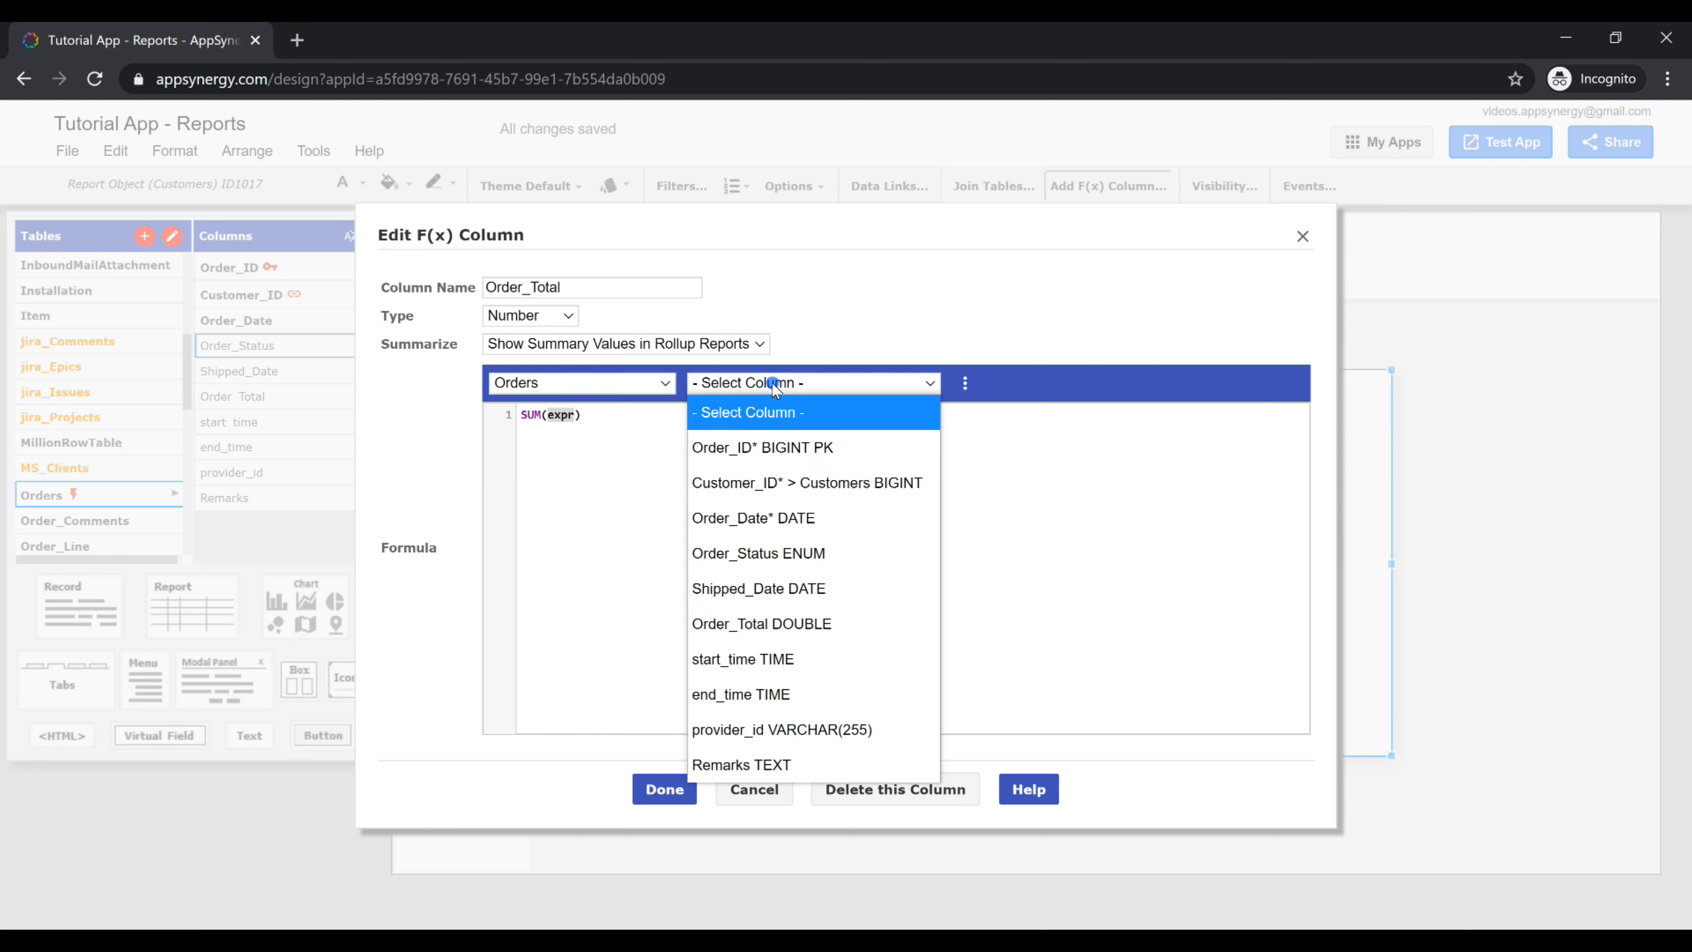
{"action": "left_click", "coordinate": [781, 620]}
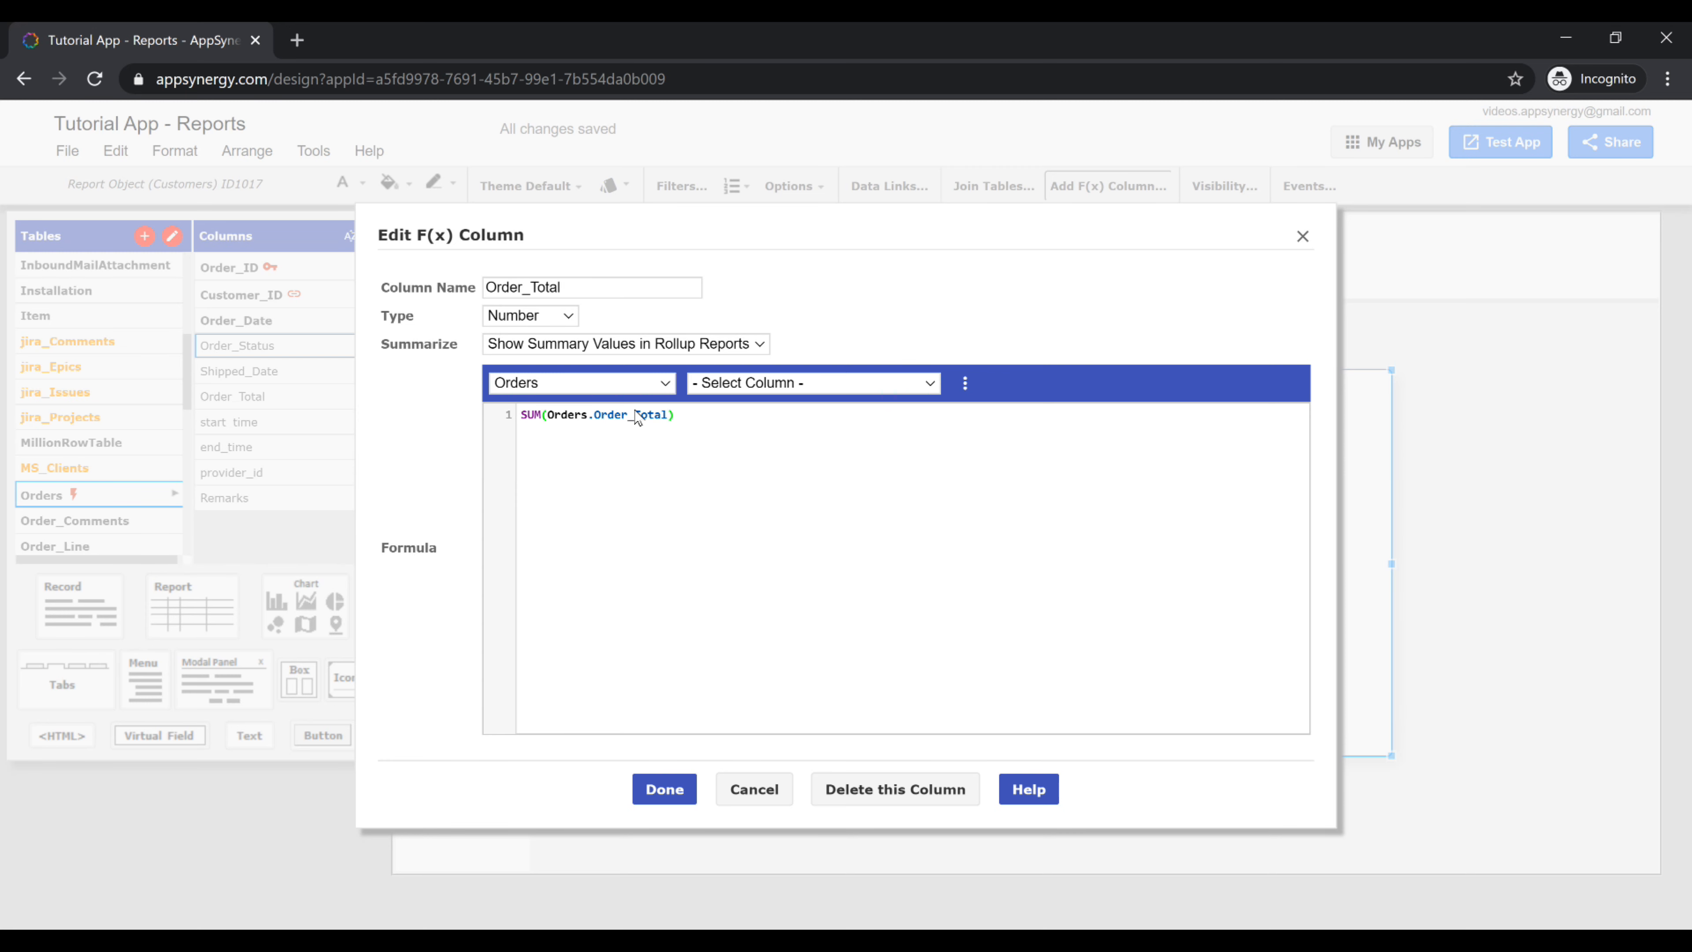
{"action": "left_click", "coordinate": [664, 788]}
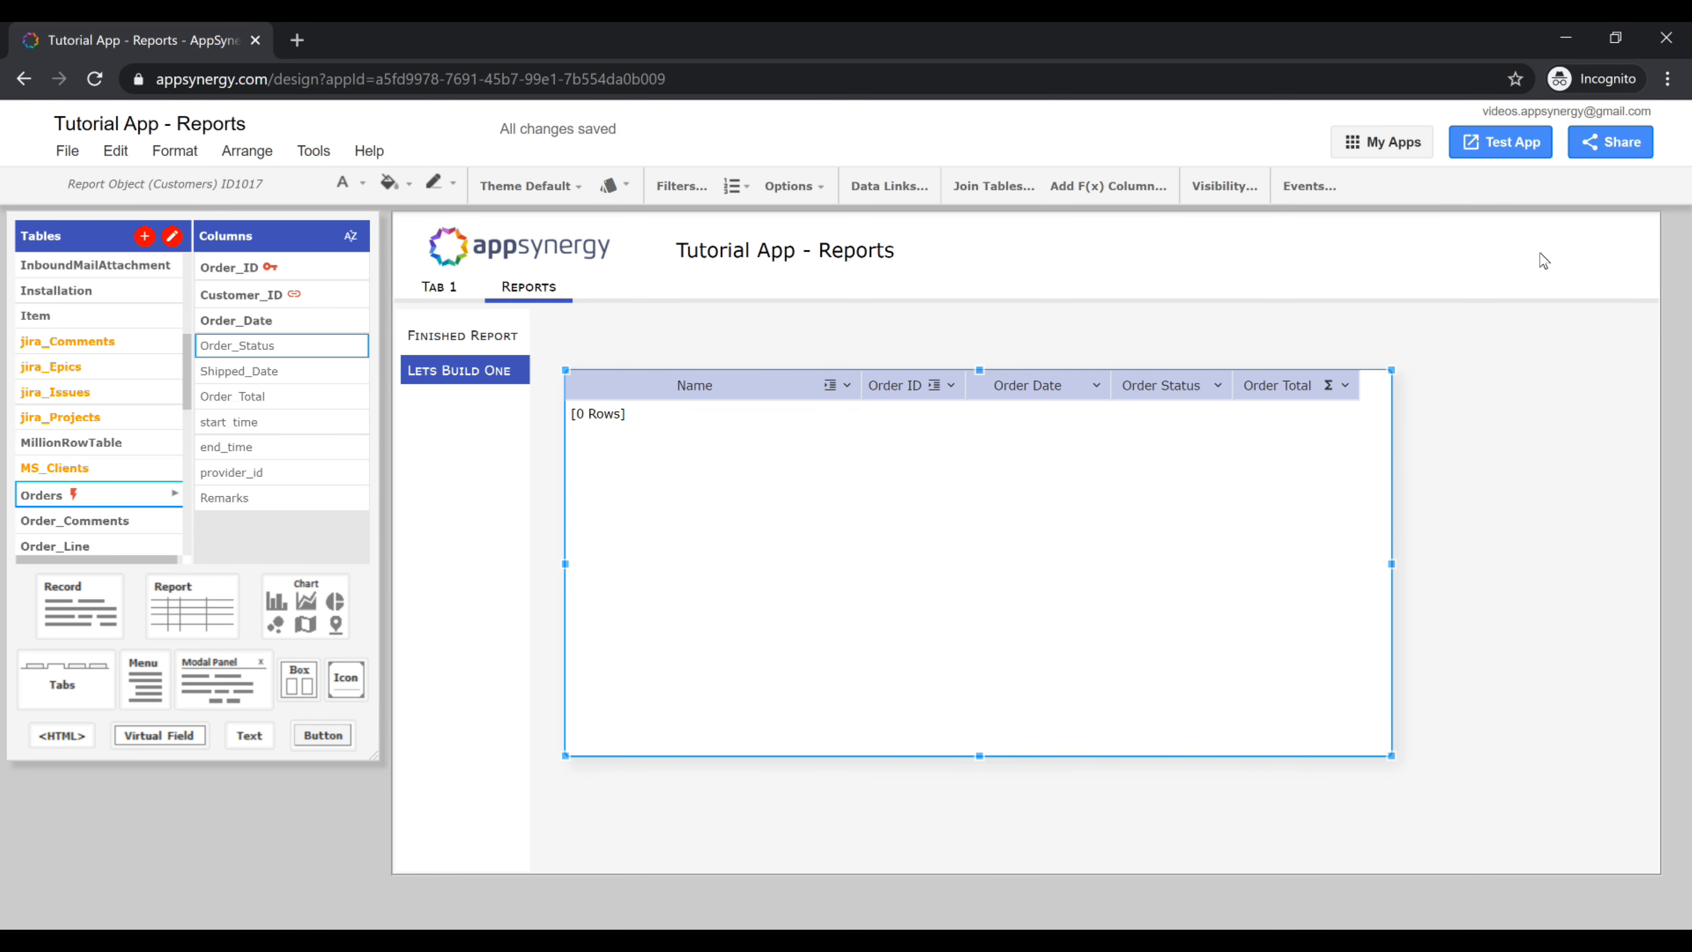
Test the app and check the Lets Build One report's grouping and order totals from beginning to end
{"action": "left_click", "coordinate": [1497, 143]}
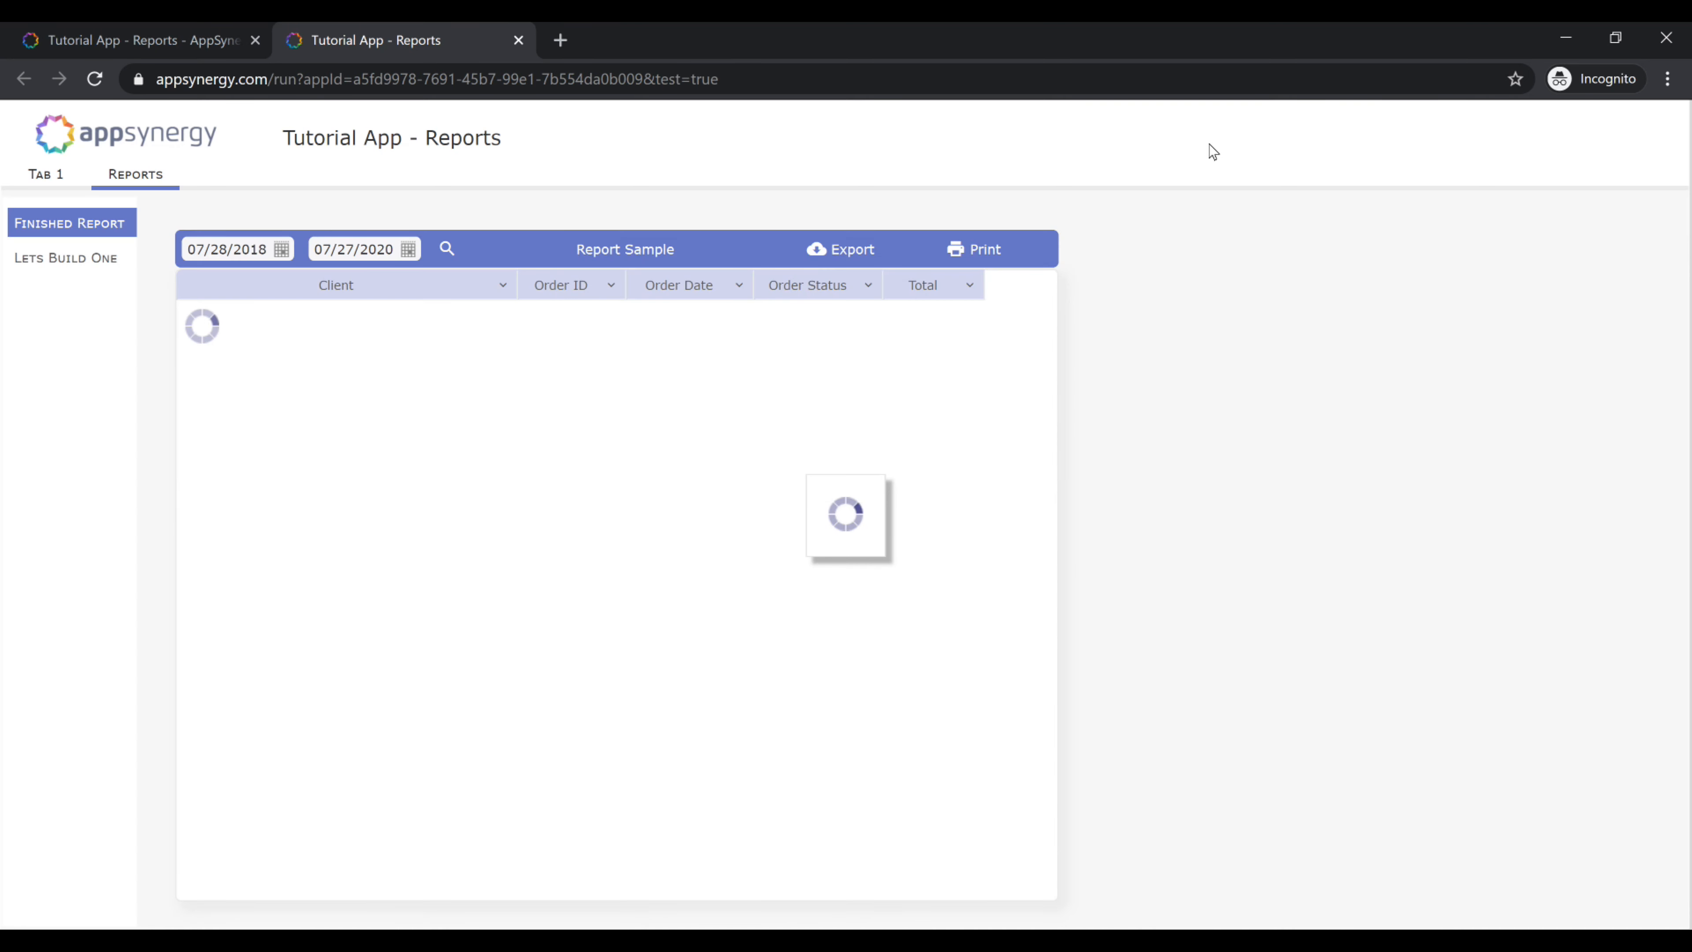
{"action": "left_click", "coordinate": [91, 261]}
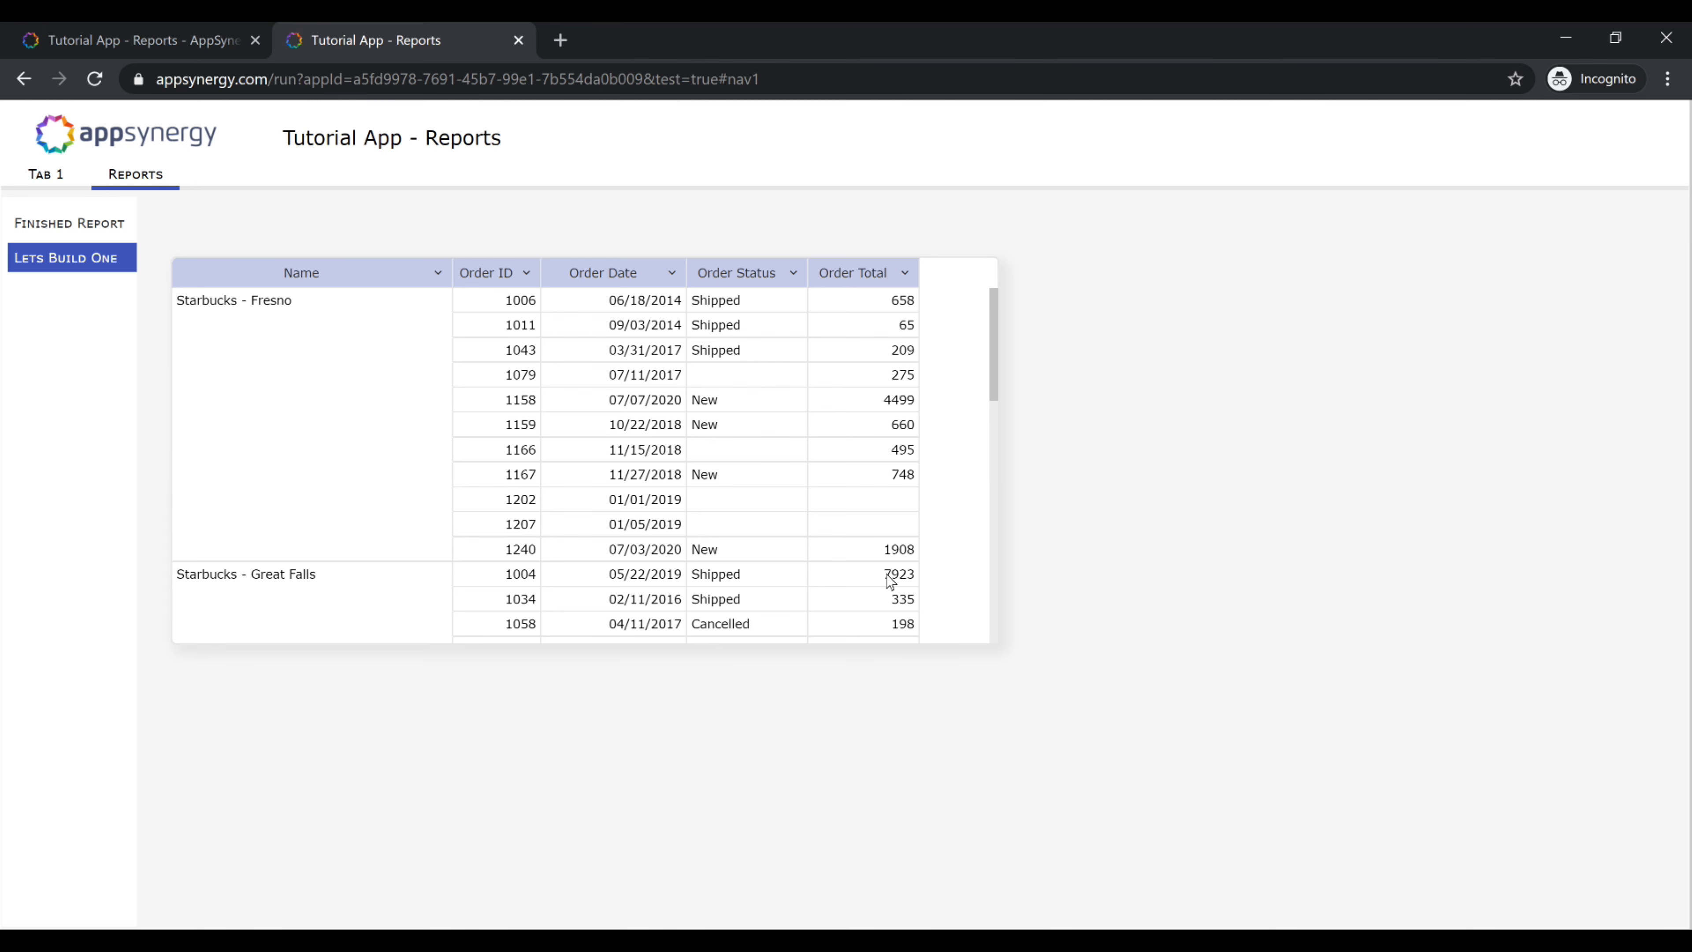
{"action": "scroll", "coordinate": [899, 588], "scroll_direction": "down", "scroll_amount": 10}
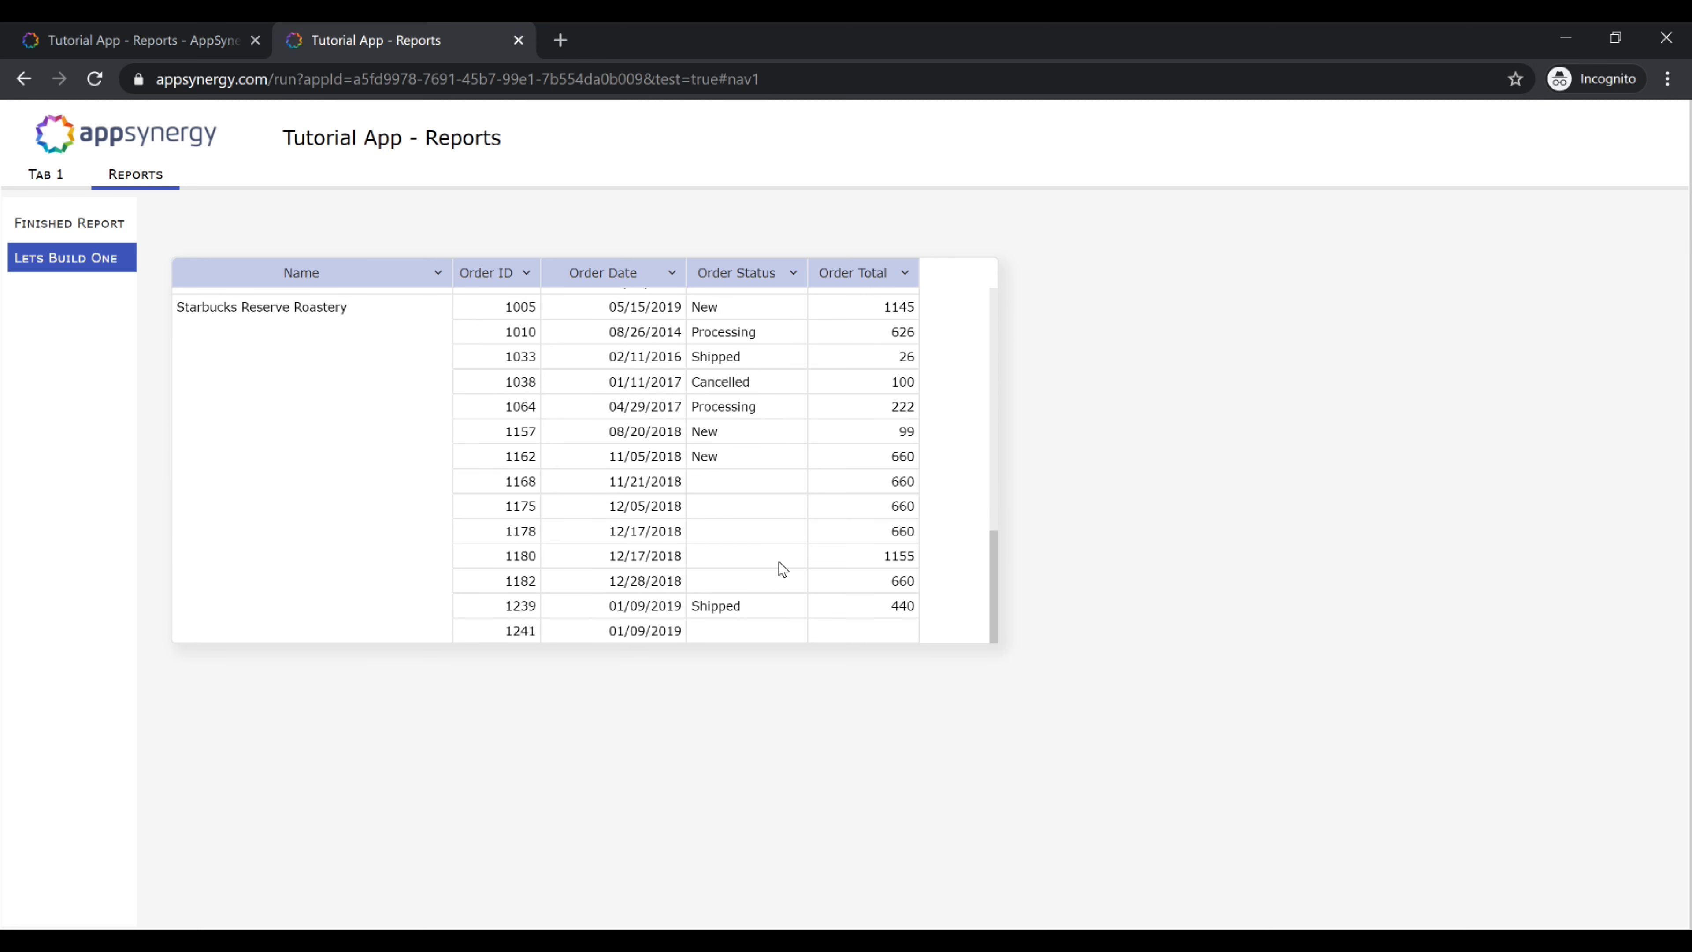
{"action": "scroll", "coordinate": [780, 563], "scroll_direction": "up", "scroll_amount": 10}
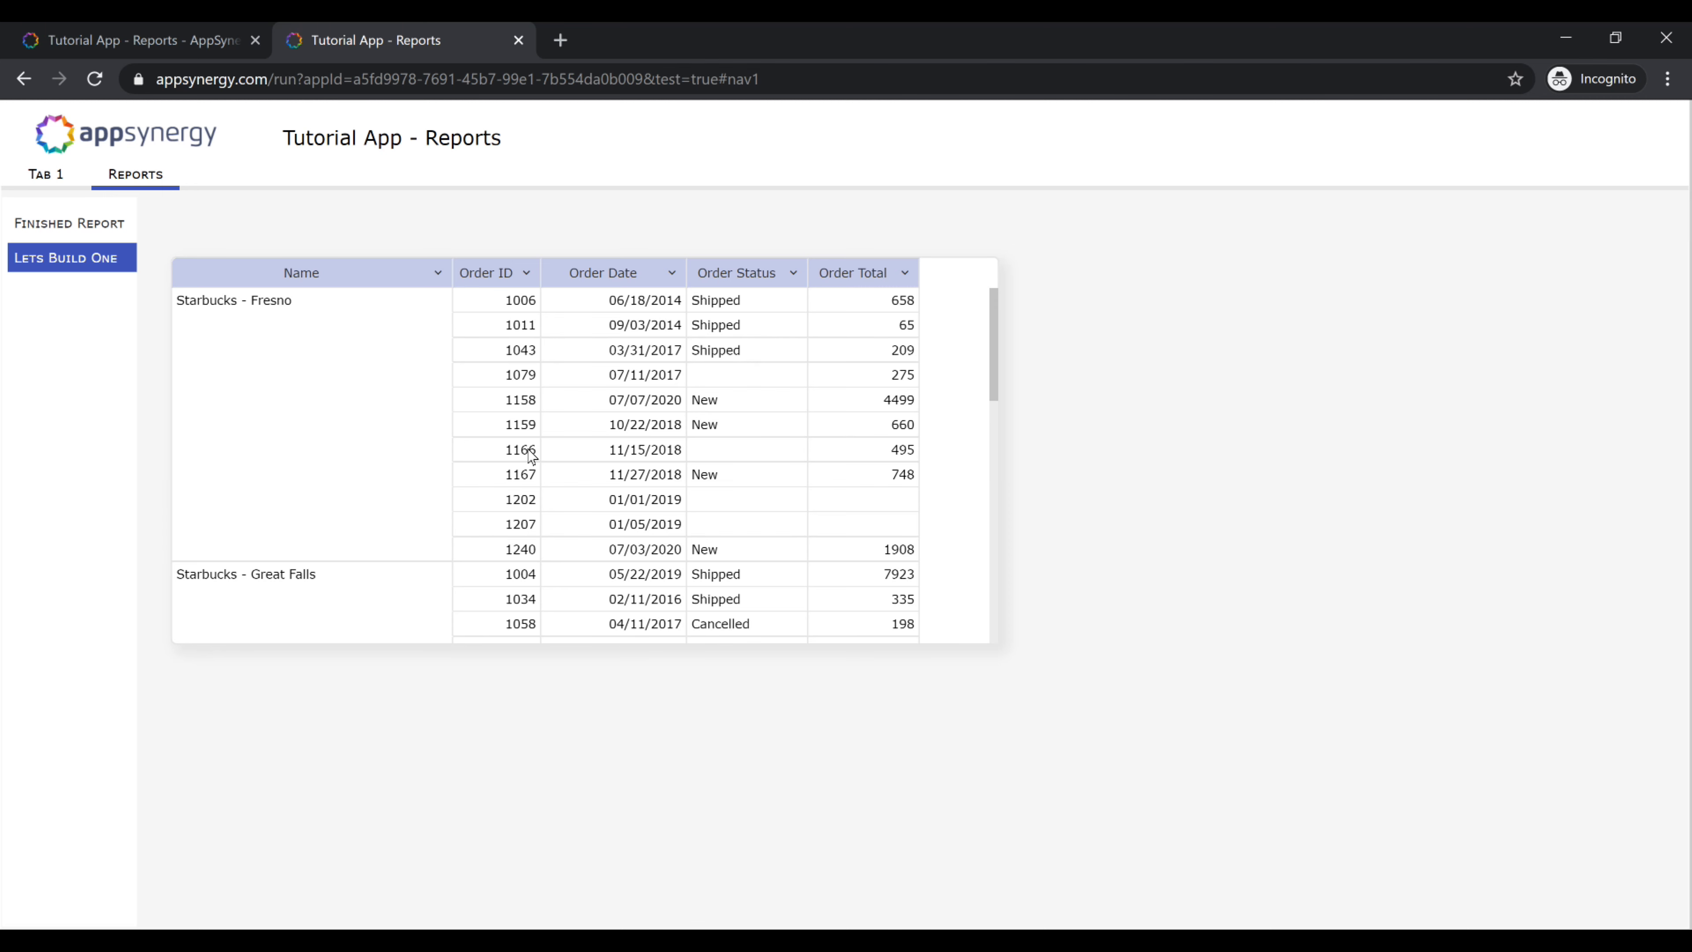
{"action": "left_click", "coordinate": [519, 40]}
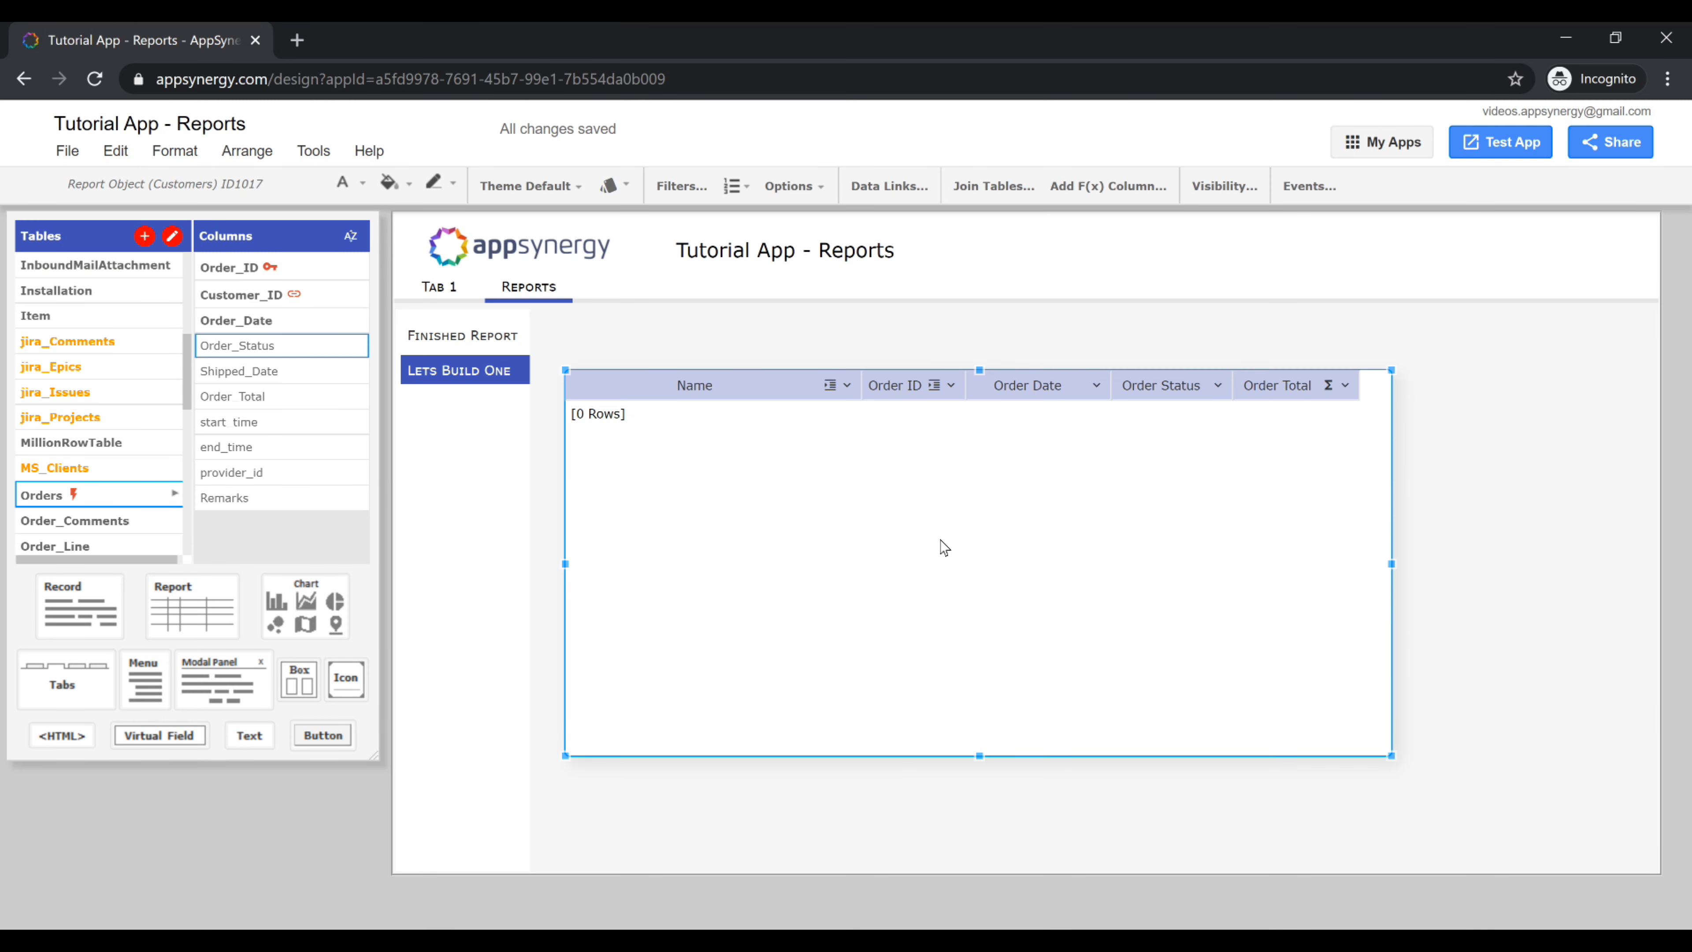
Format the Order Total column as $1,234.32 and enable the Master-Detail Rollup Report option for the report
{"action": "left_click", "coordinate": [1345, 385]}
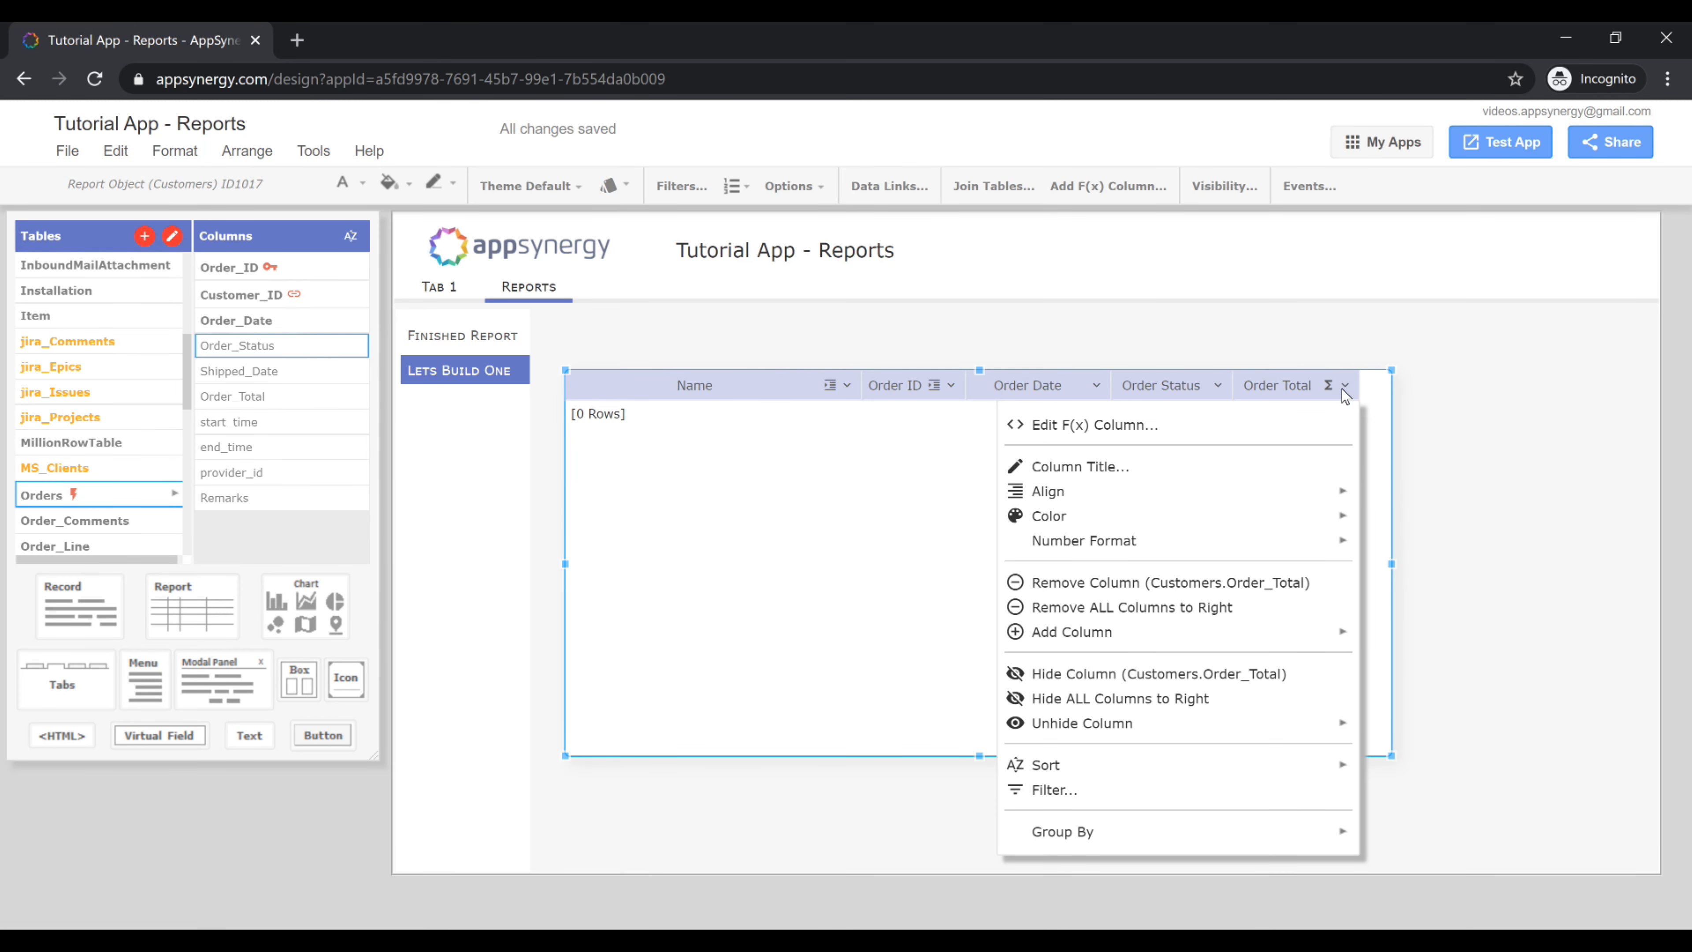
{"action": "mouse_move", "coordinate": [1298, 540]}
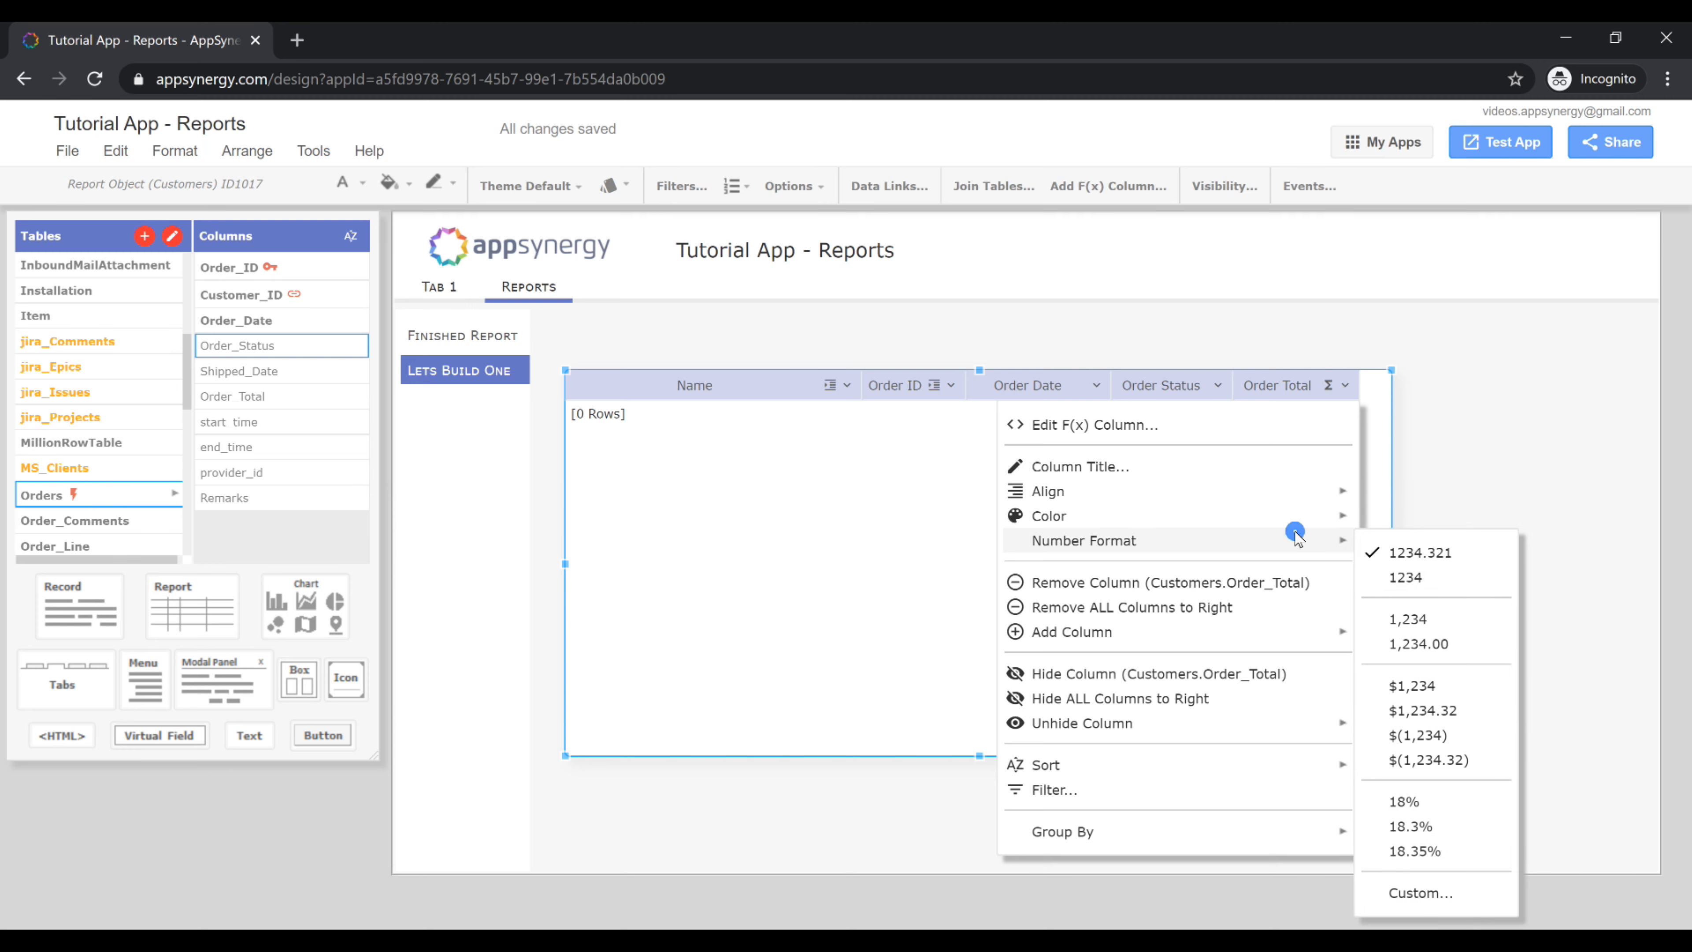
{"action": "left_click", "coordinate": [1469, 713]}
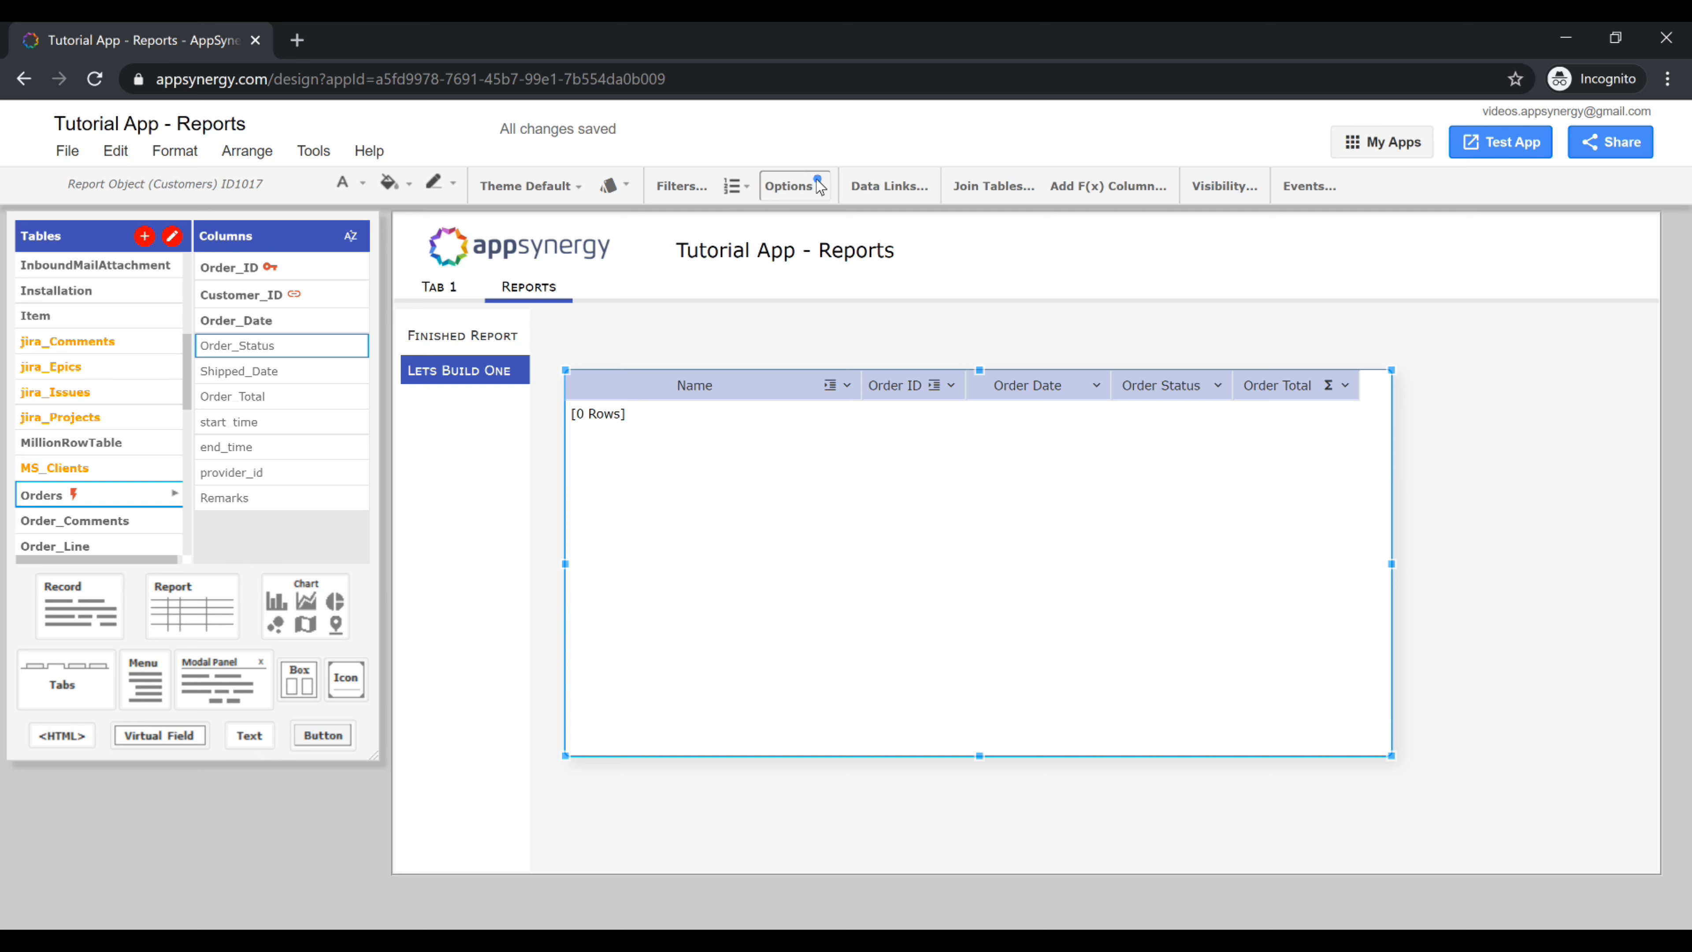
{"action": "left_click", "coordinate": [792, 185]}
{"action": "left_click", "coordinate": [836, 348]}
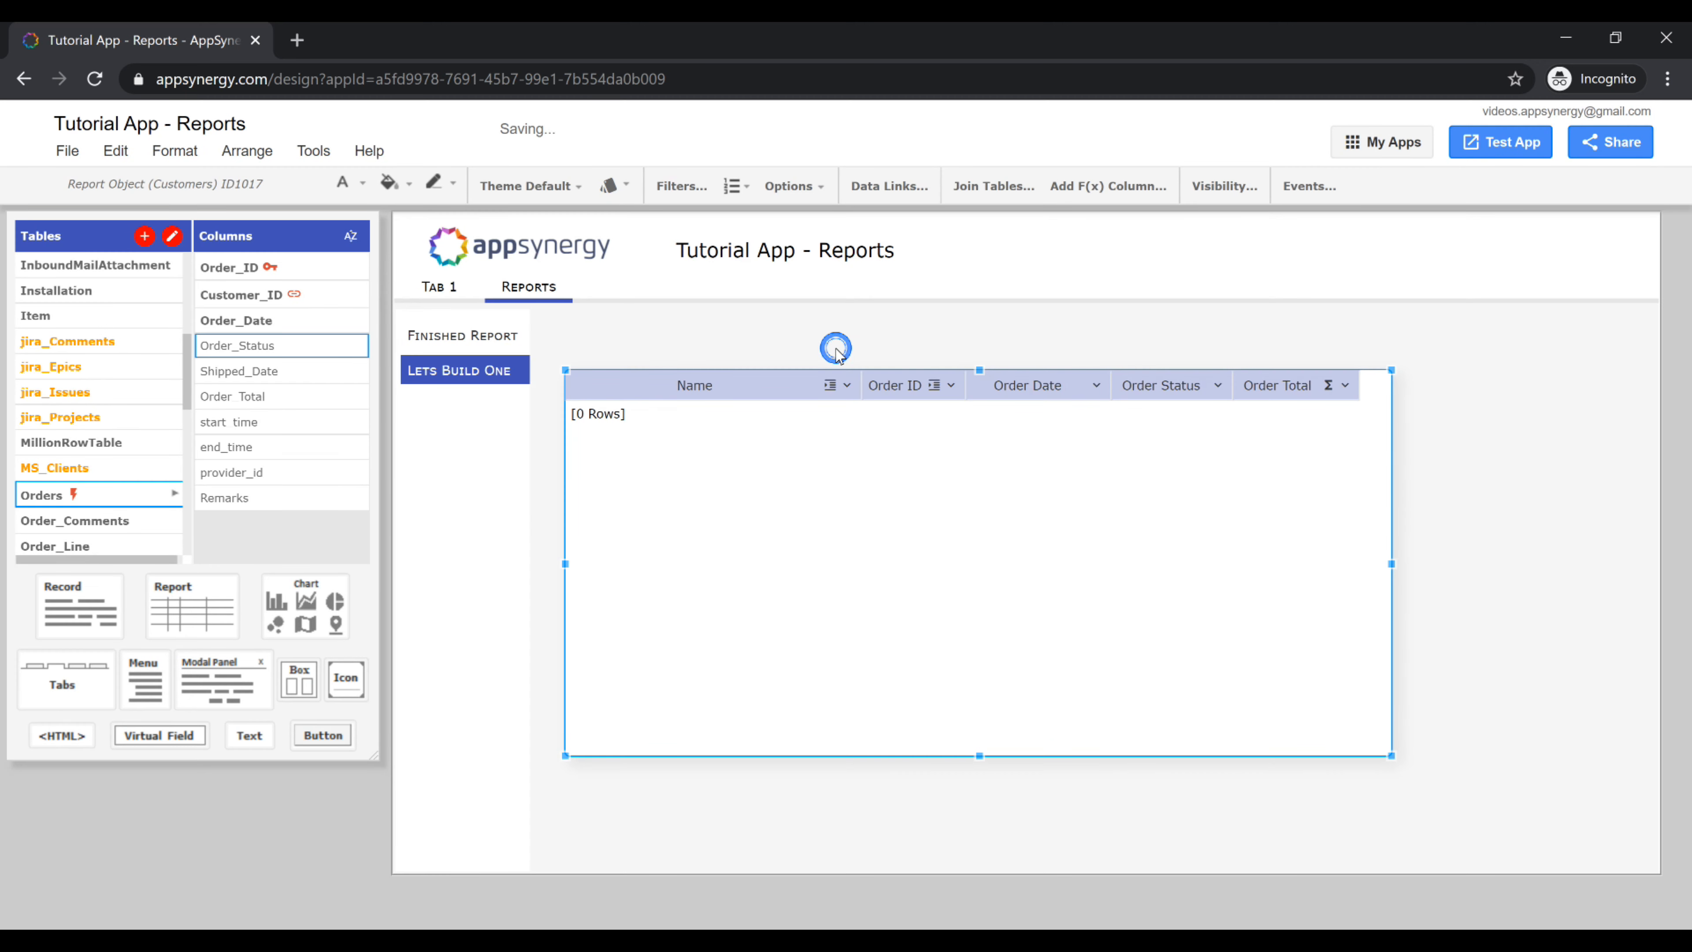
{"action": "left_click", "coordinate": [795, 187]}
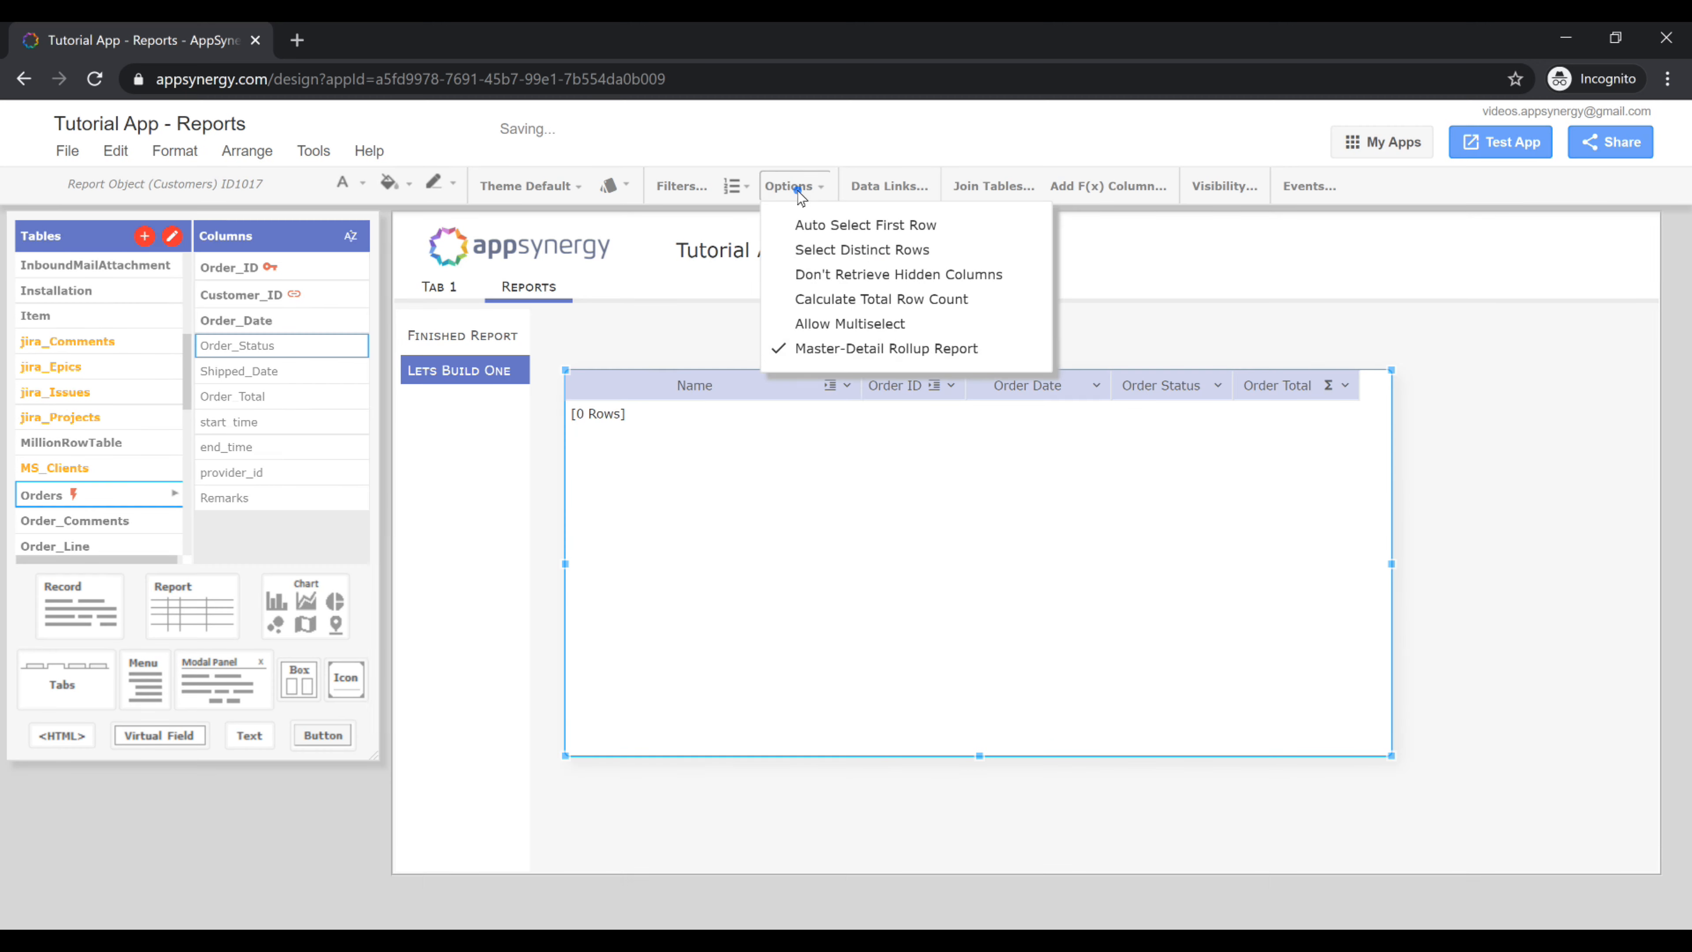
Test the app again and review the Lets Build One report's currency format, customer subtotals and grand total
{"action": "left_click", "coordinate": [1497, 139]}
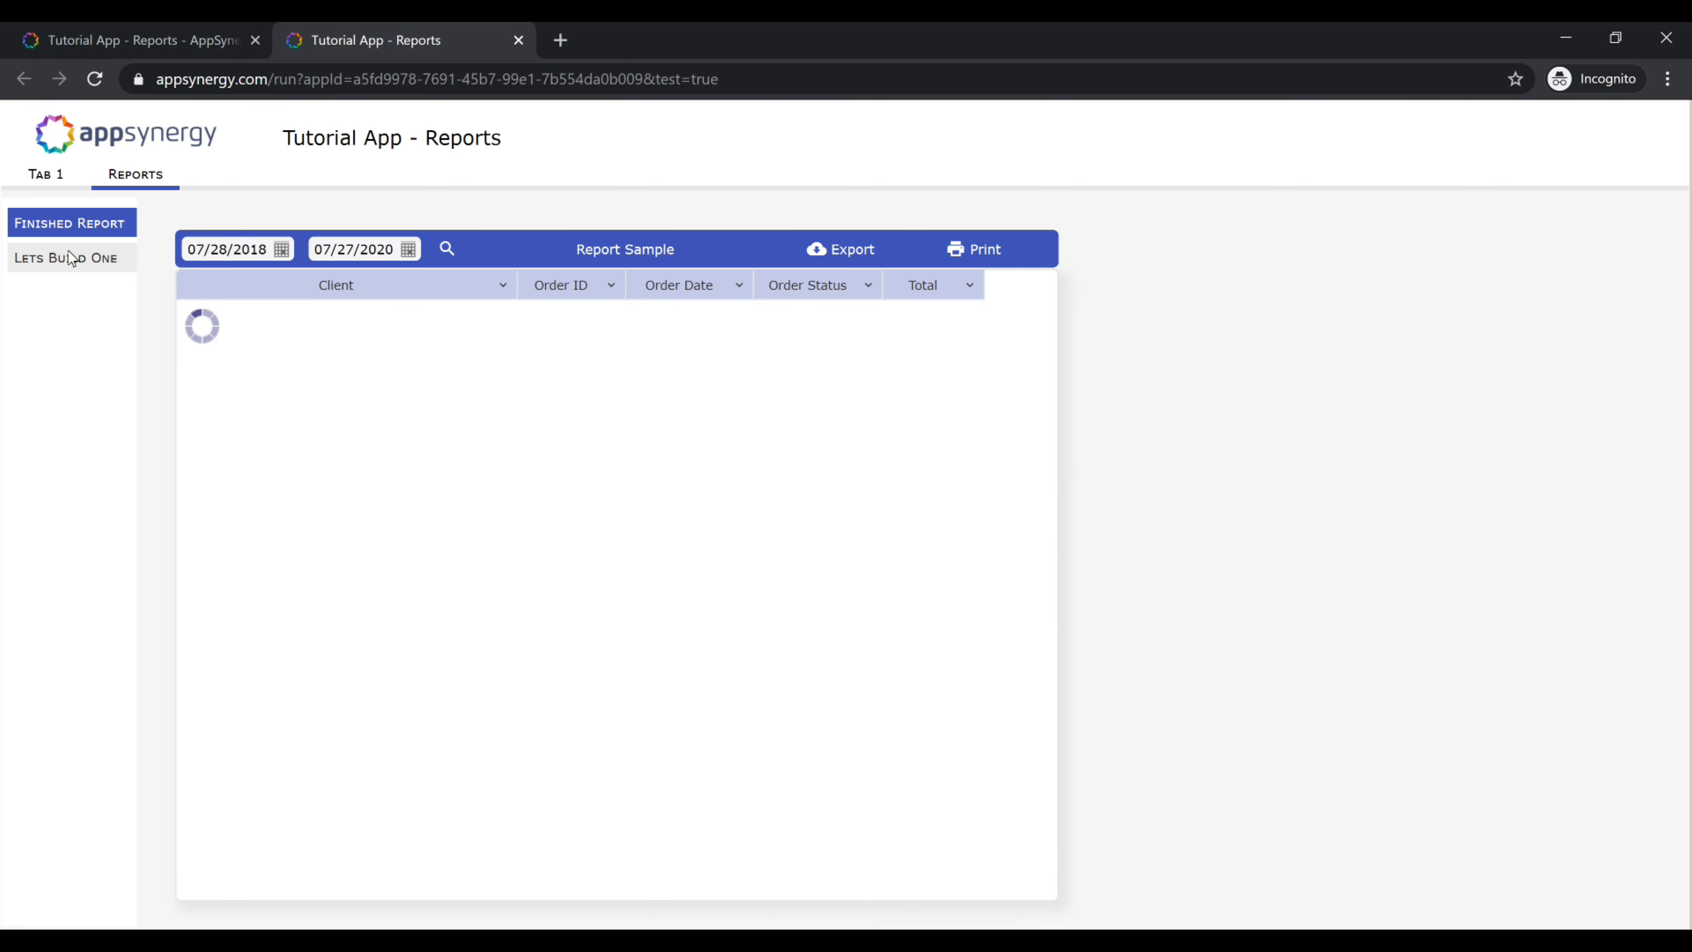
{"action": "left_click", "coordinate": [72, 257]}
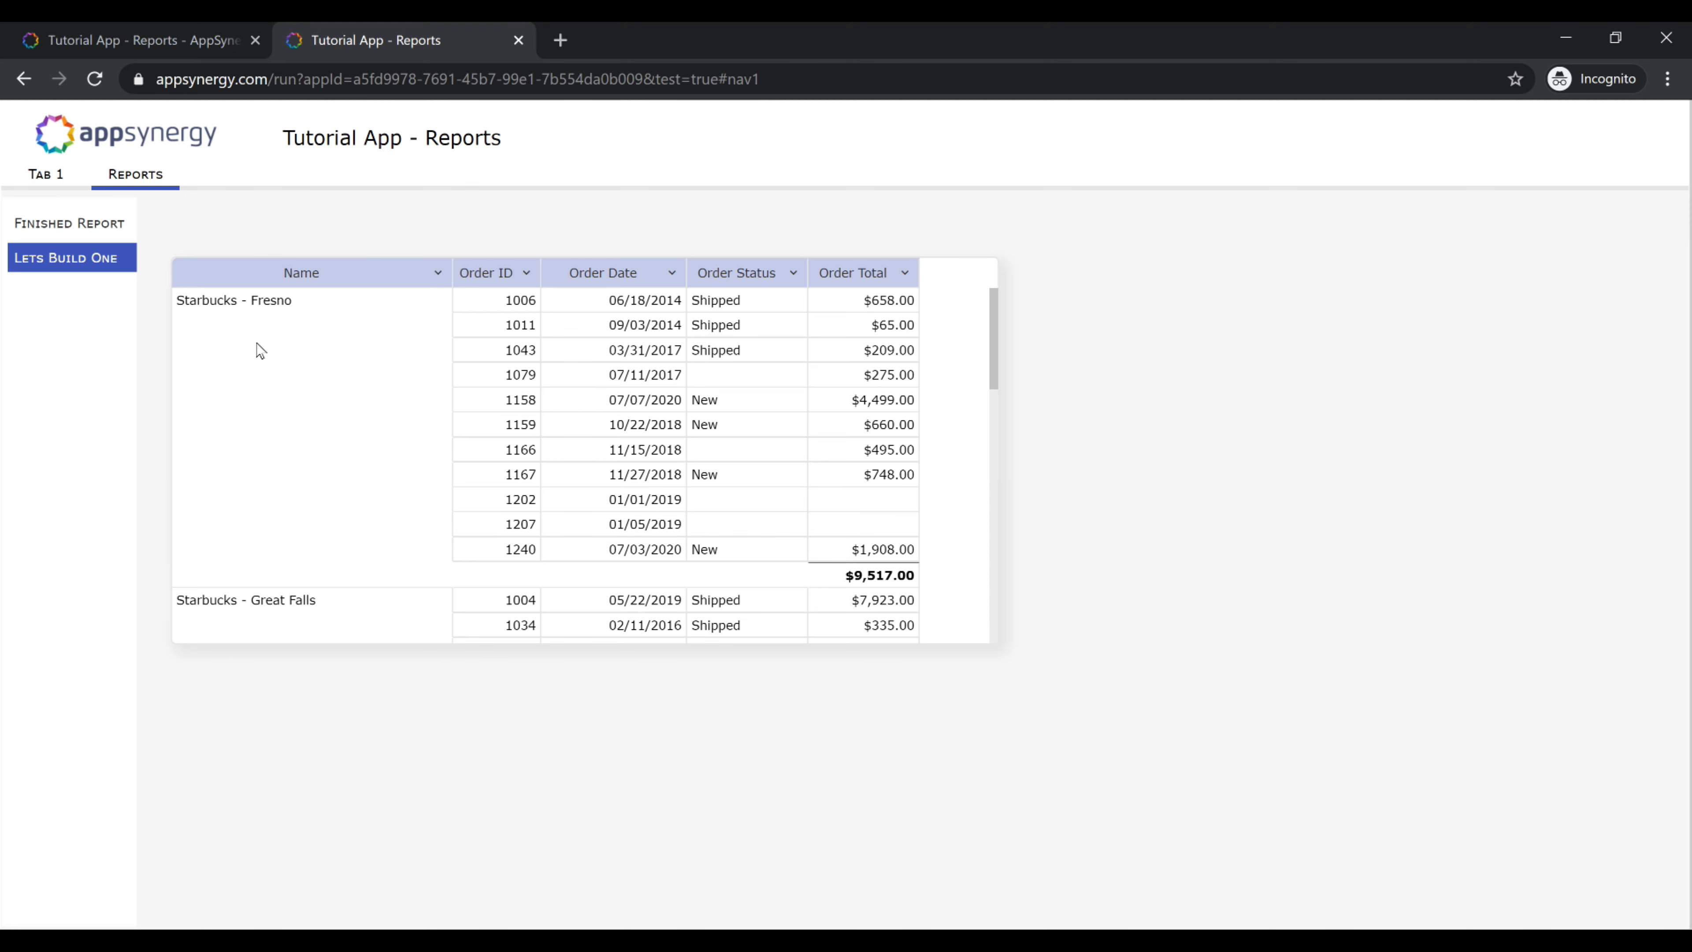
{"action": "scroll", "coordinate": [904, 578], "scroll_direction": "down", "scroll_amount": 5}
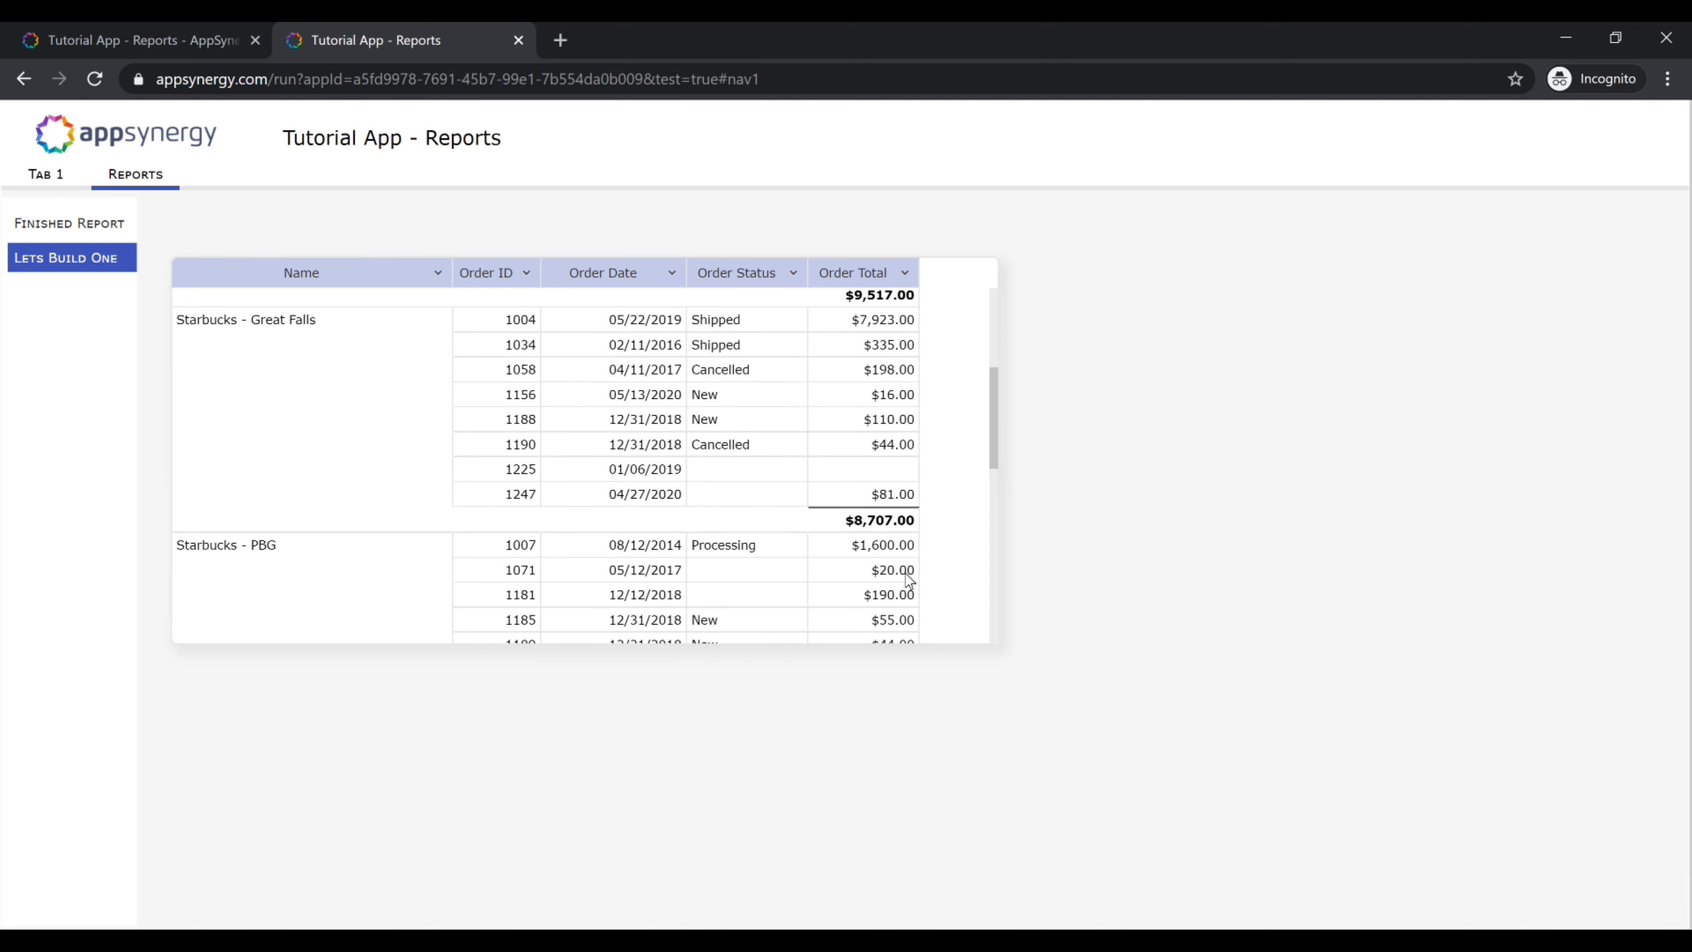
{"action": "scroll", "coordinate": [446, 612], "scroll_direction": "down", "scroll_amount": 6}
{"action": "scroll", "coordinate": [448, 507], "scroll_direction": "down", "scroll_amount": 3}
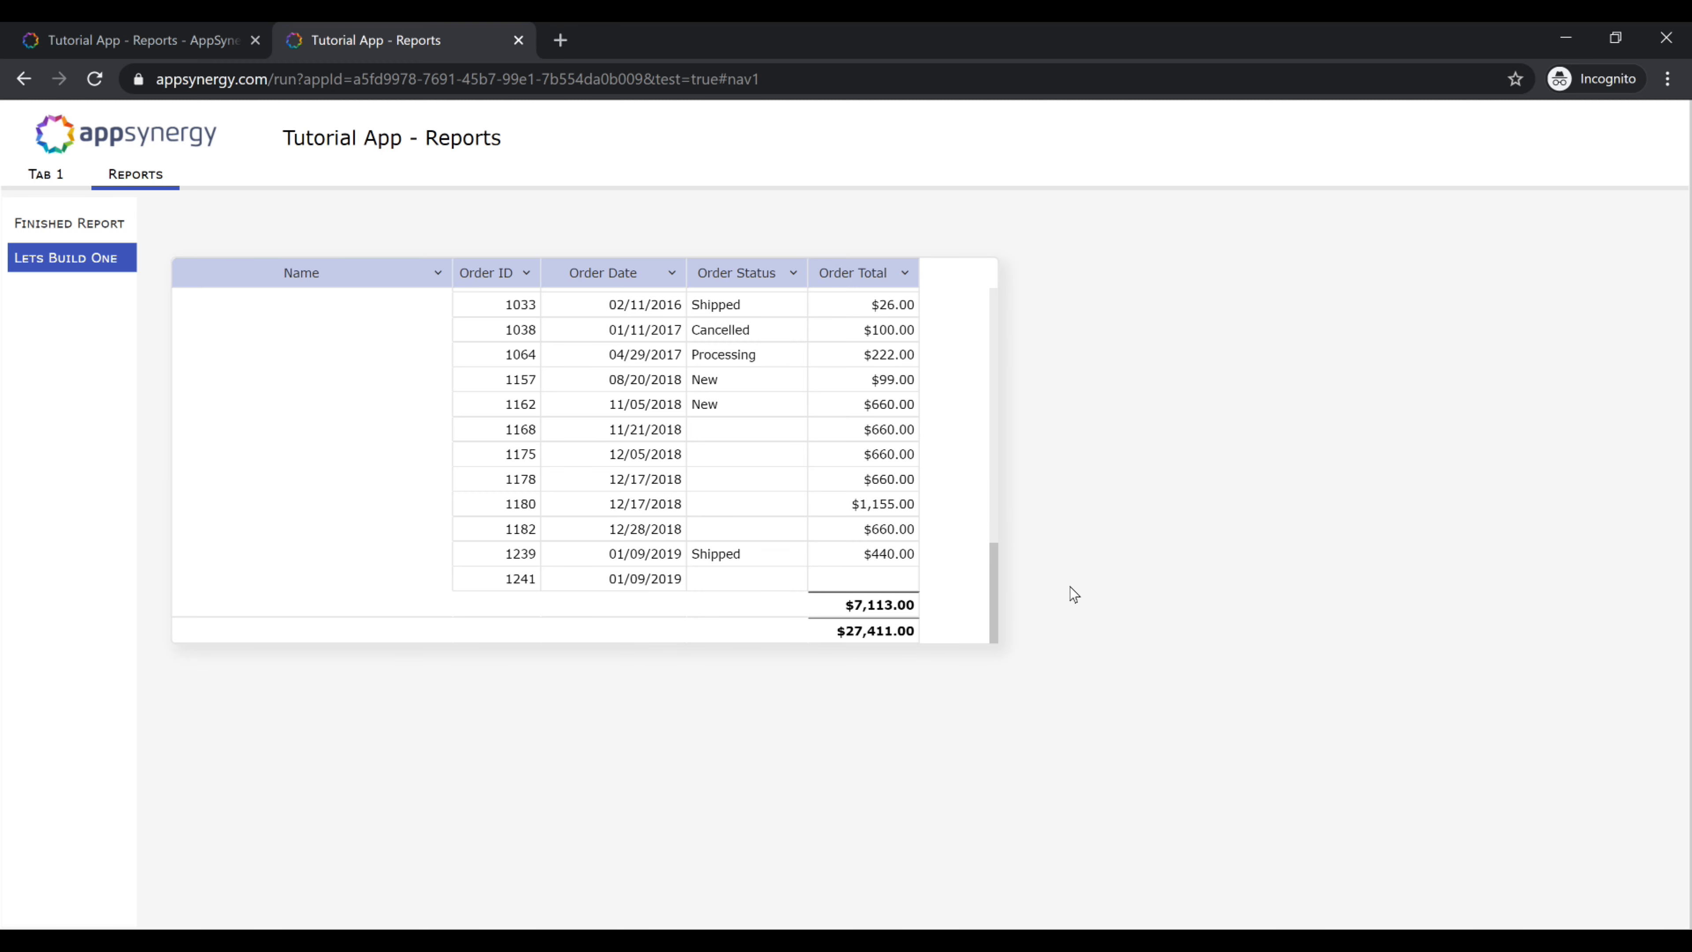
{"action": "left_click", "coordinate": [519, 40]}
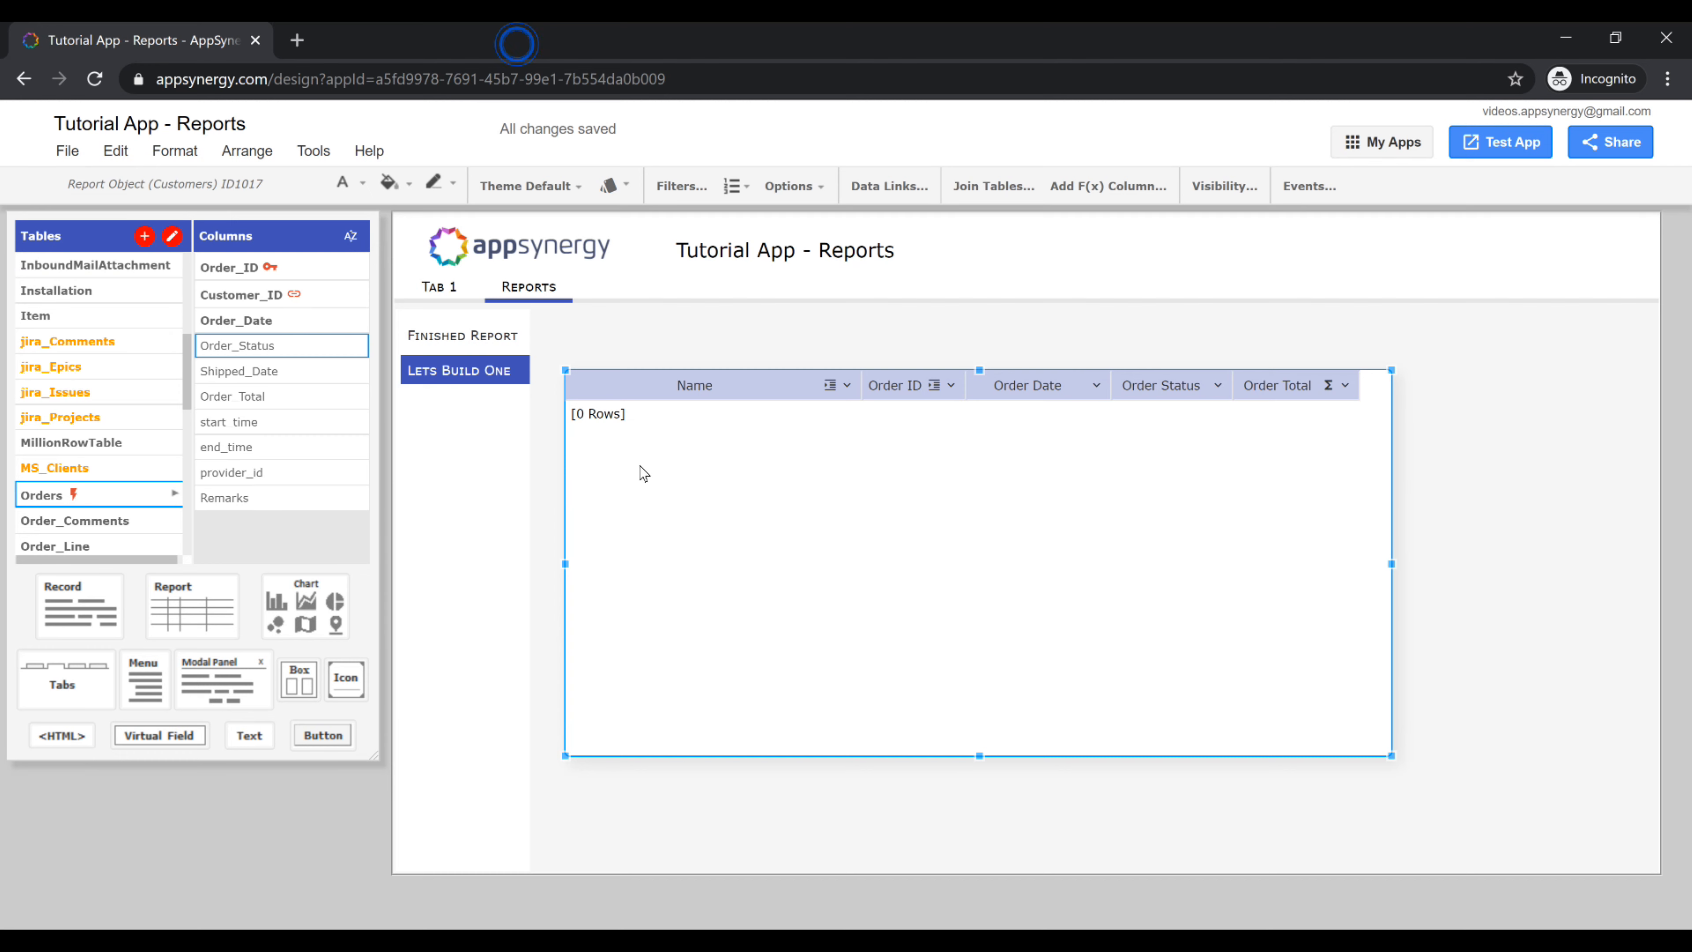
Enlarge the report object to about 955 by 435 px and set its width and height types to Dynamic
{"action": "left_click_drag", "start_coordinate": [980, 757], "coordinate": [990, 850]}
{"action": "left_click_drag", "start_coordinate": [1390, 610], "coordinate": [1617, 600]}
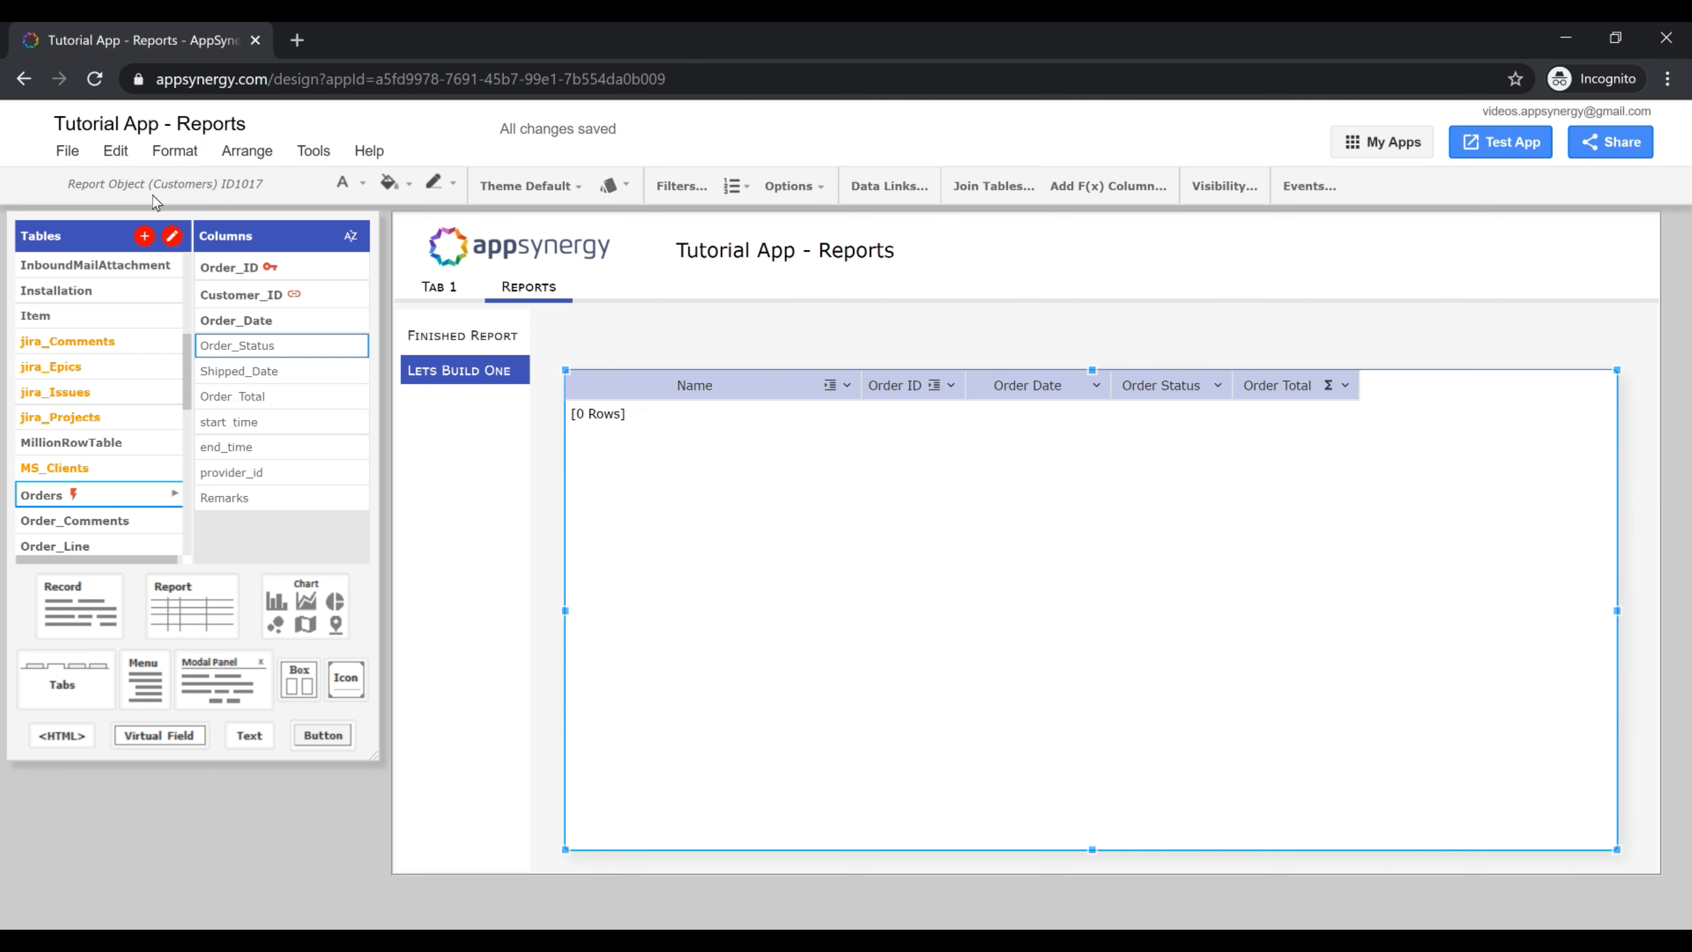
{"action": "left_click", "coordinate": [158, 152]}
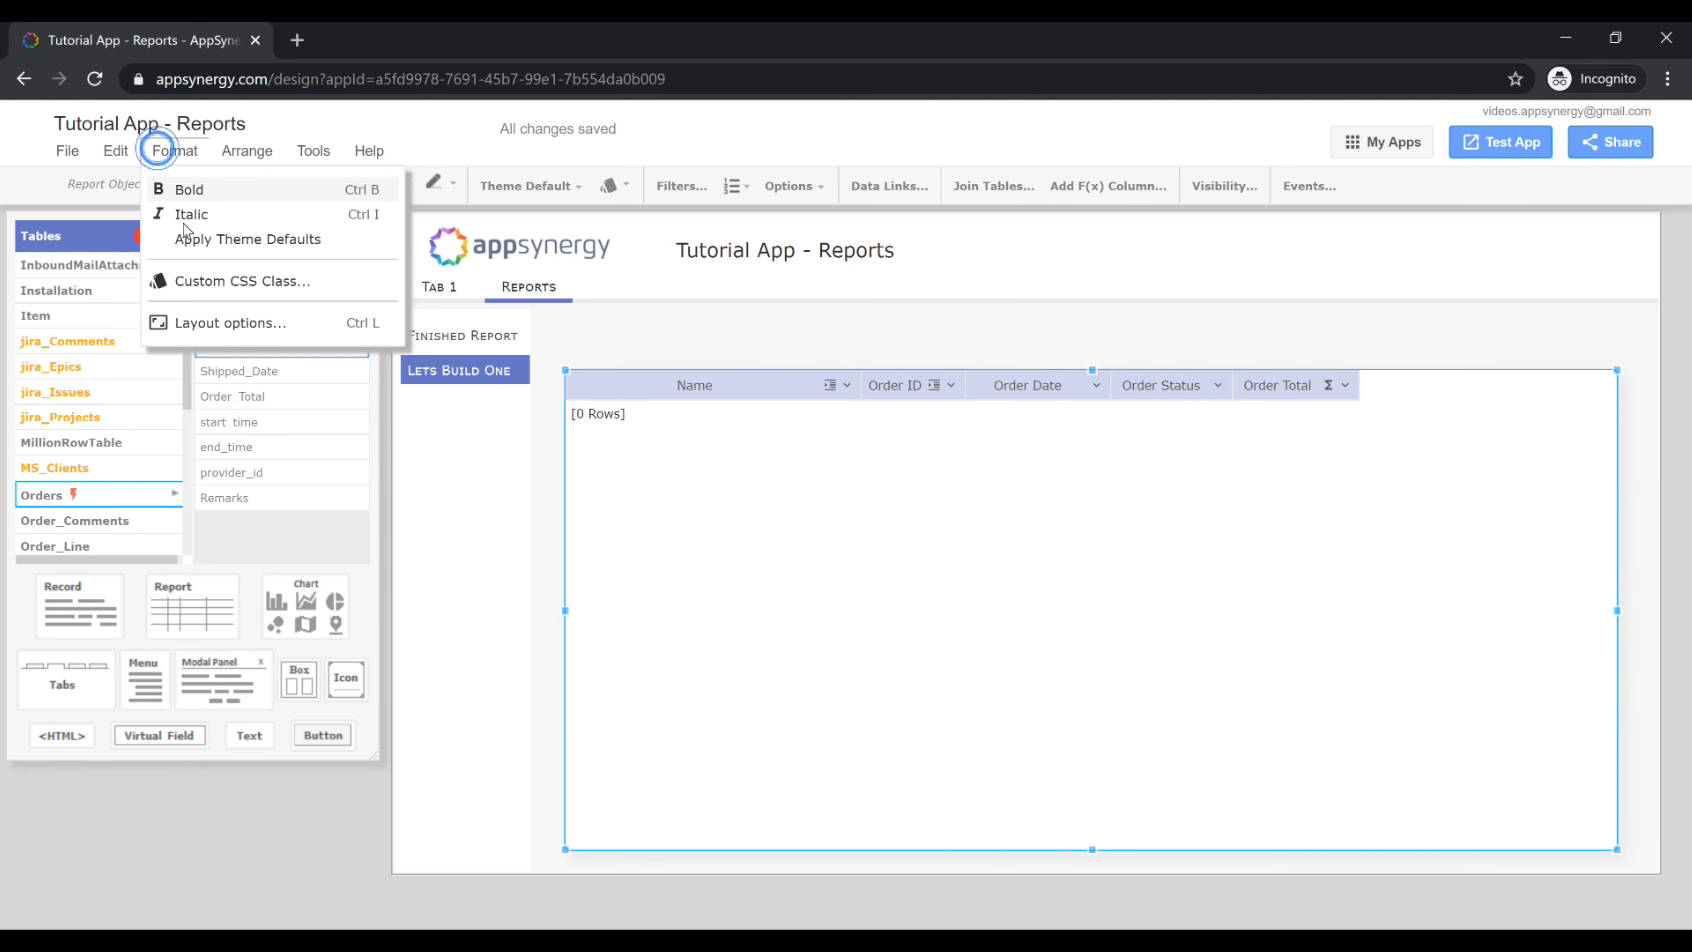
{"action": "left_click", "coordinate": [163, 320]}
{"action": "left_click", "coordinate": [913, 536]}
{"action": "left_click", "coordinate": [896, 593]}
{"action": "left_click", "coordinate": [898, 562]}
{"action": "left_click", "coordinate": [893, 623]}
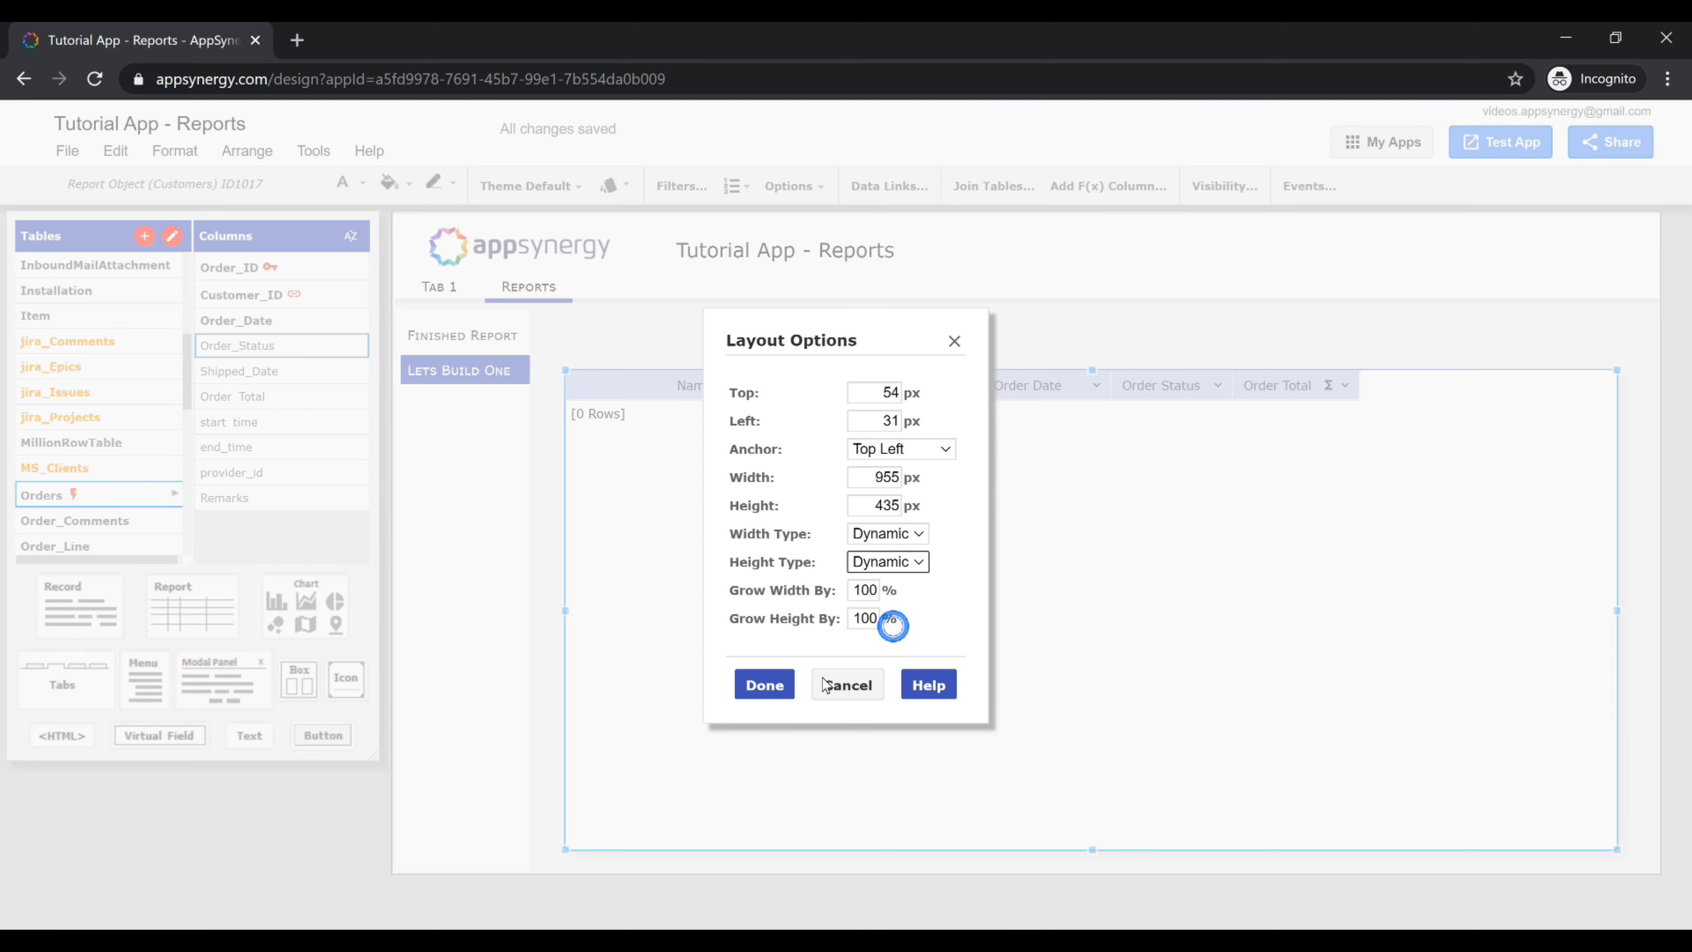
{"action": "left_click", "coordinate": [767, 685]}
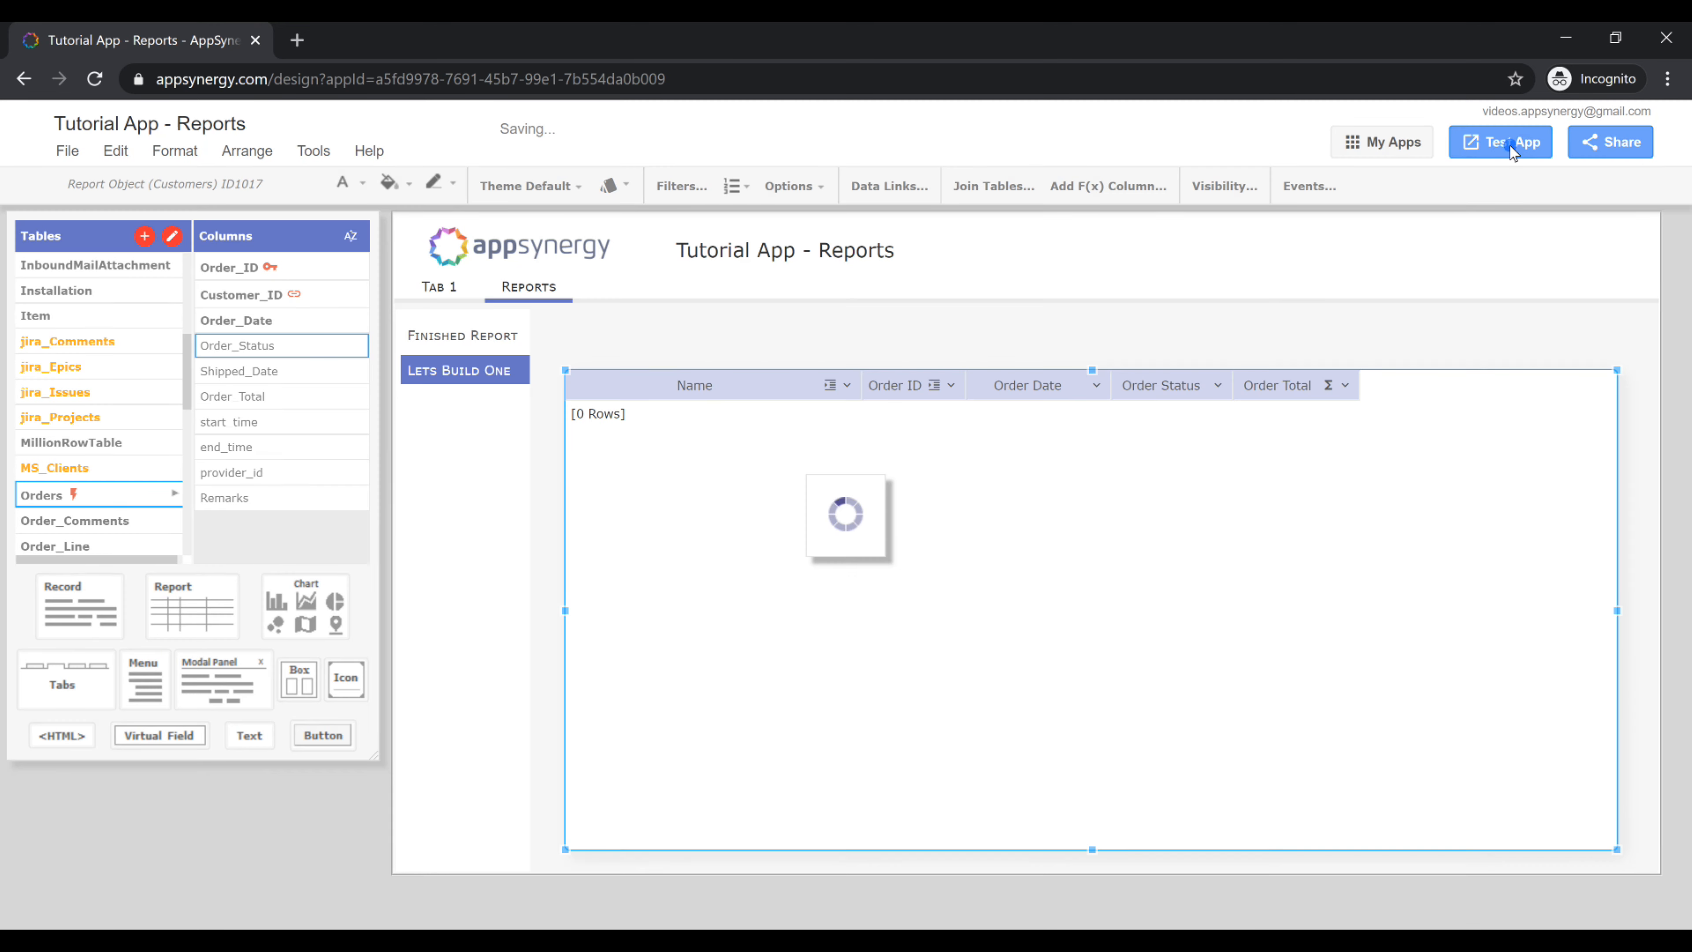
Run the app in test mode and check how the resized Lets Build One report fills the page
{"action": "left_click", "coordinate": [1510, 145]}
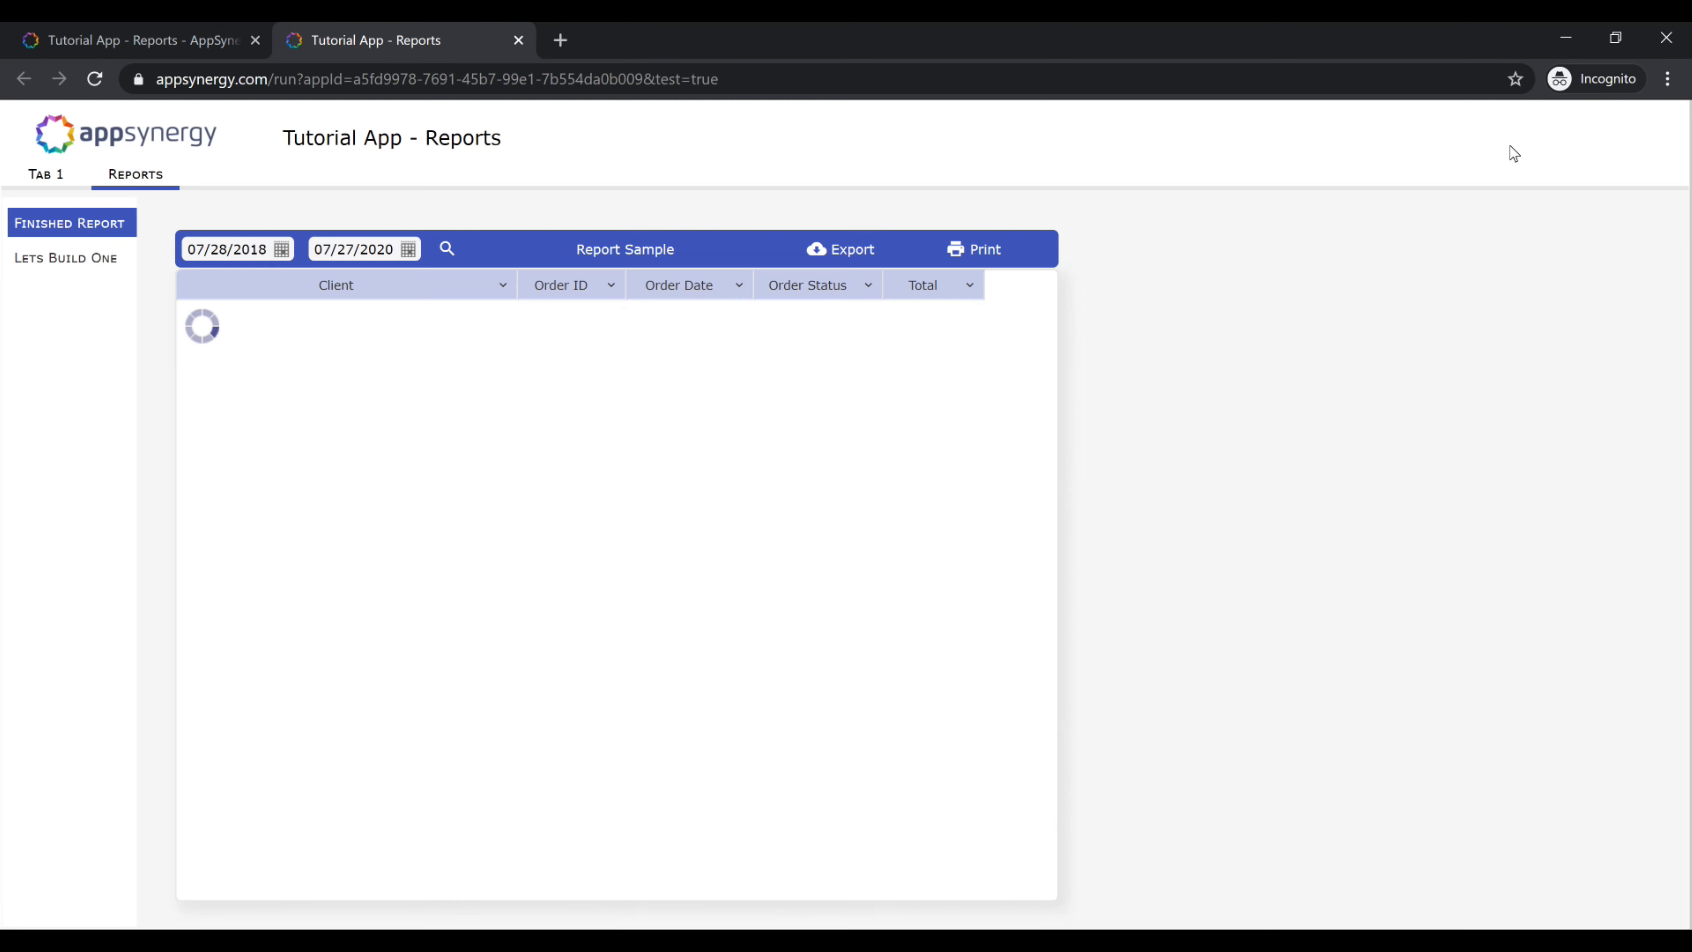
{"action": "left_click", "coordinate": [52, 260]}
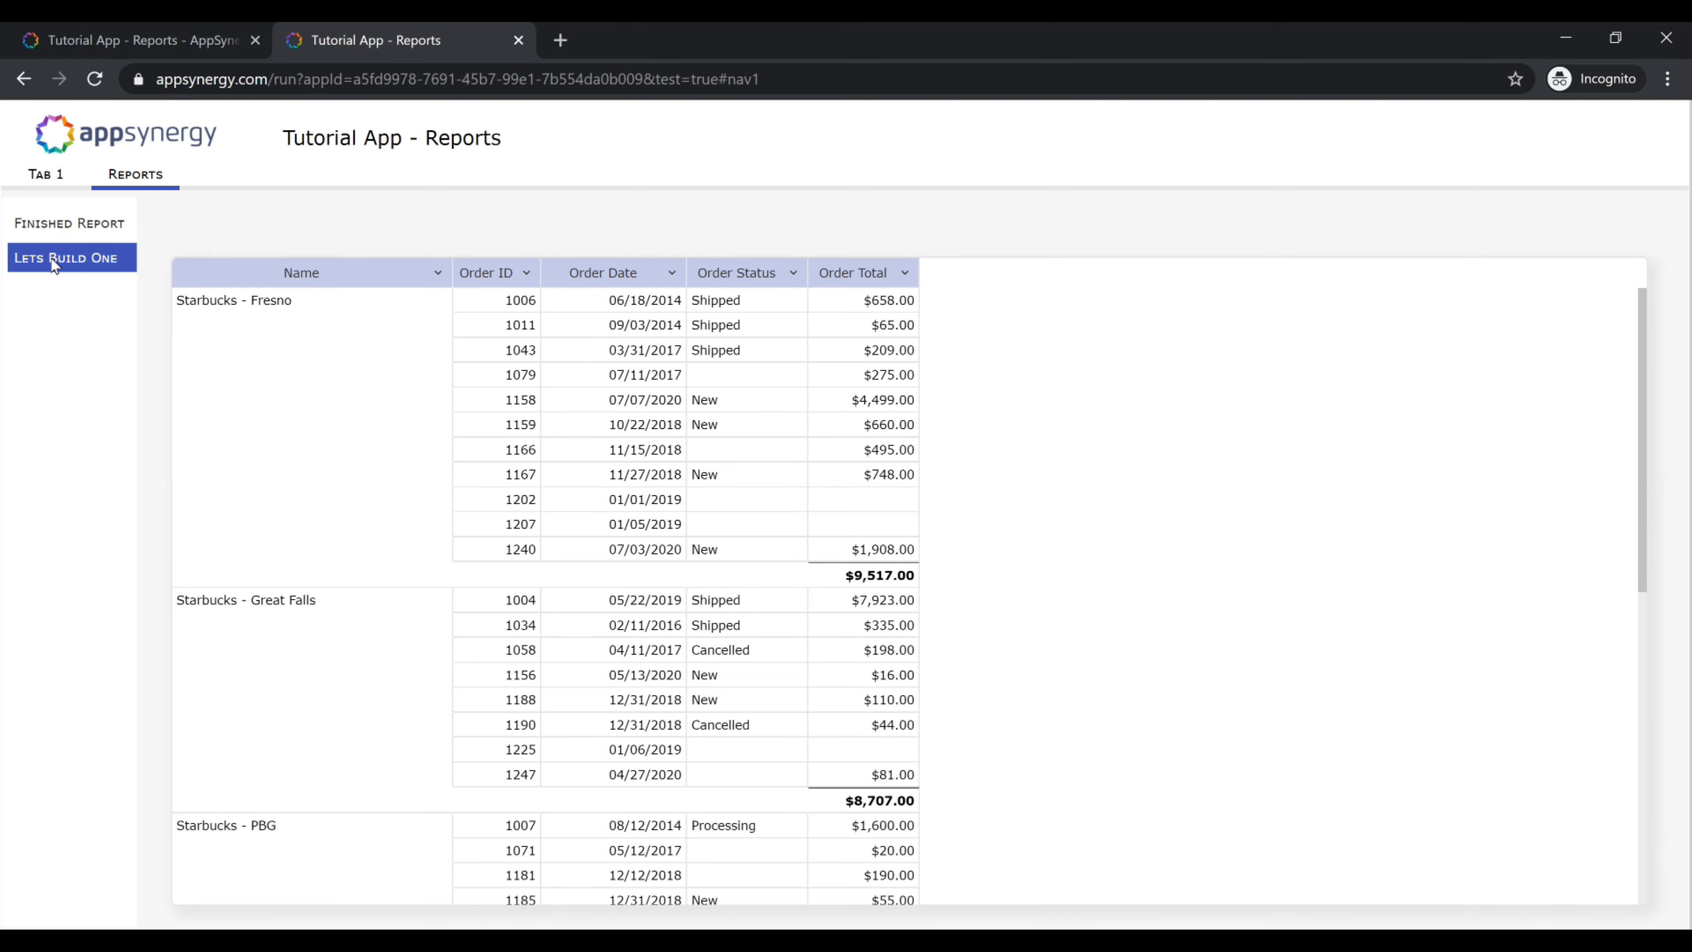
{"action": "scroll", "coordinate": [550, 510], "scroll_direction": "down", "scroll_amount": 10}
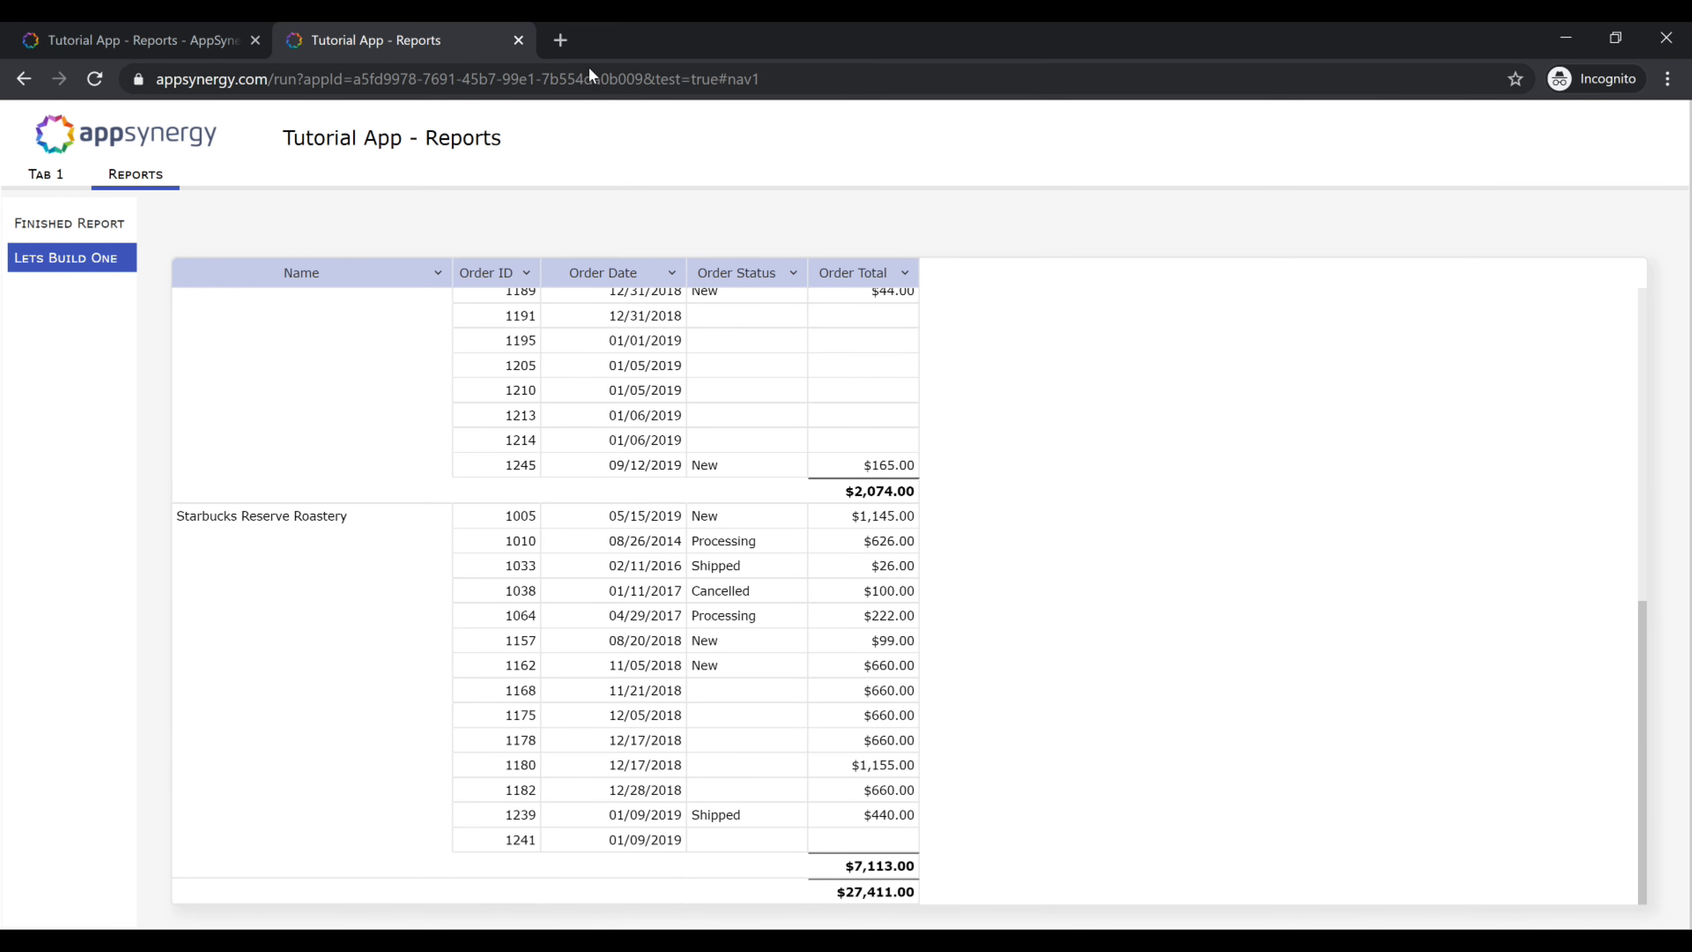
{"action": "left_click", "coordinate": [518, 40]}
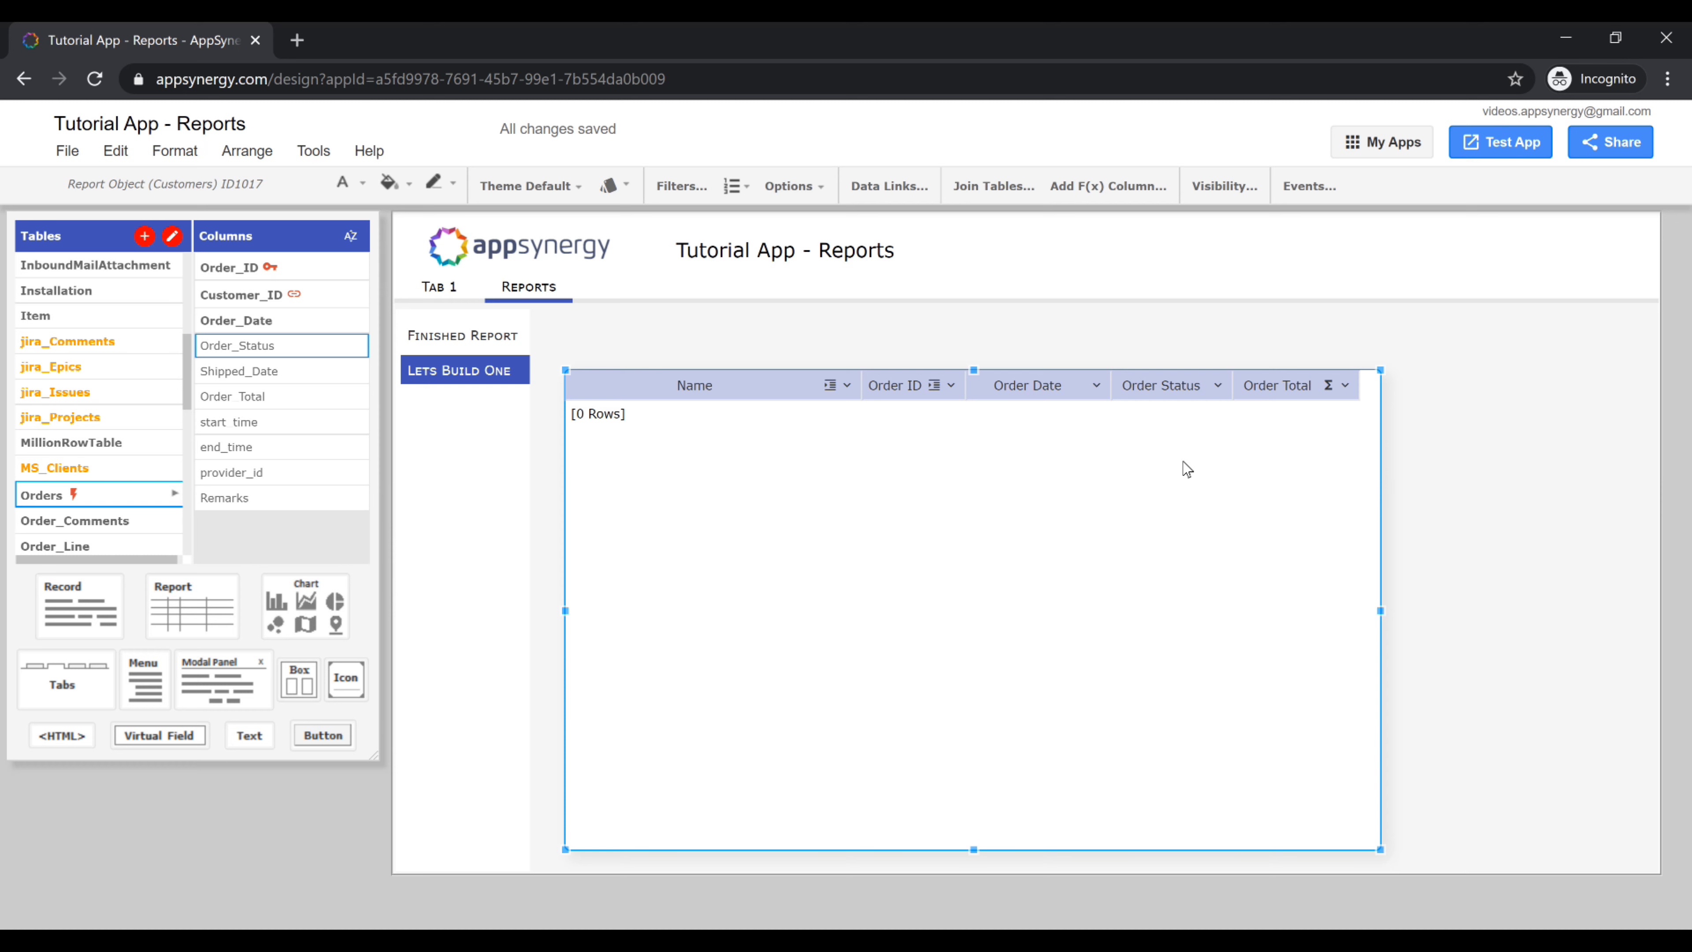
Examine the Order Total column's SUM formula and the formula functions available for calculated columns, leaving the column as it is
{"action": "left_click", "coordinate": [1345, 385]}
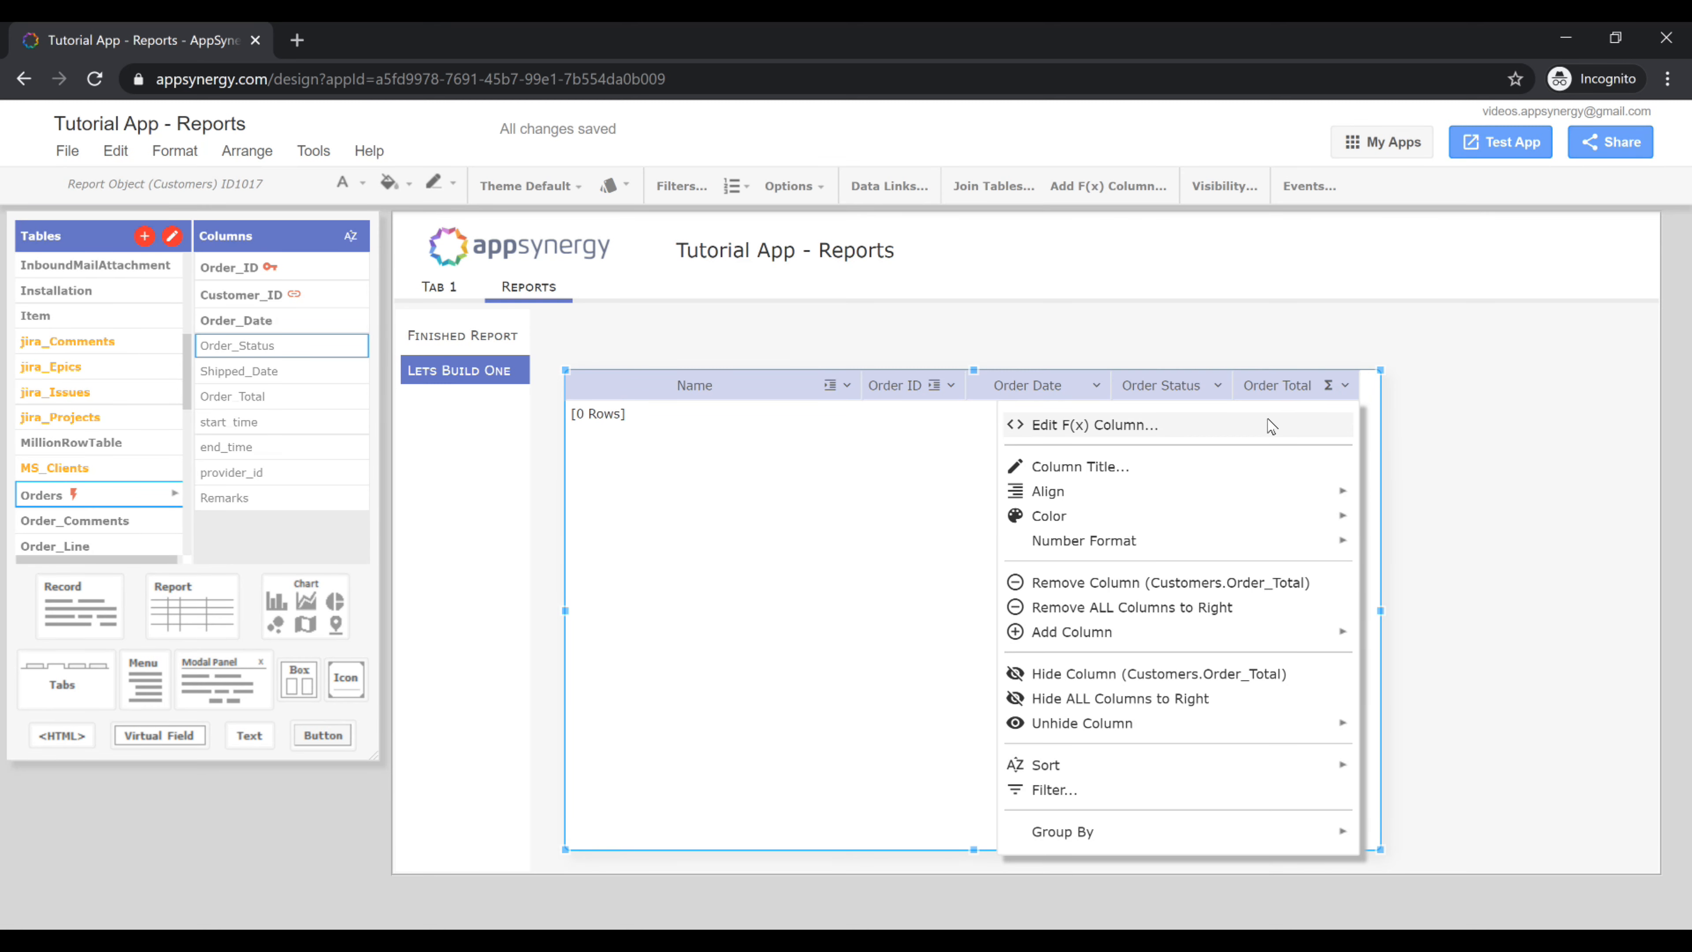
{"action": "left_click", "coordinate": [1273, 427]}
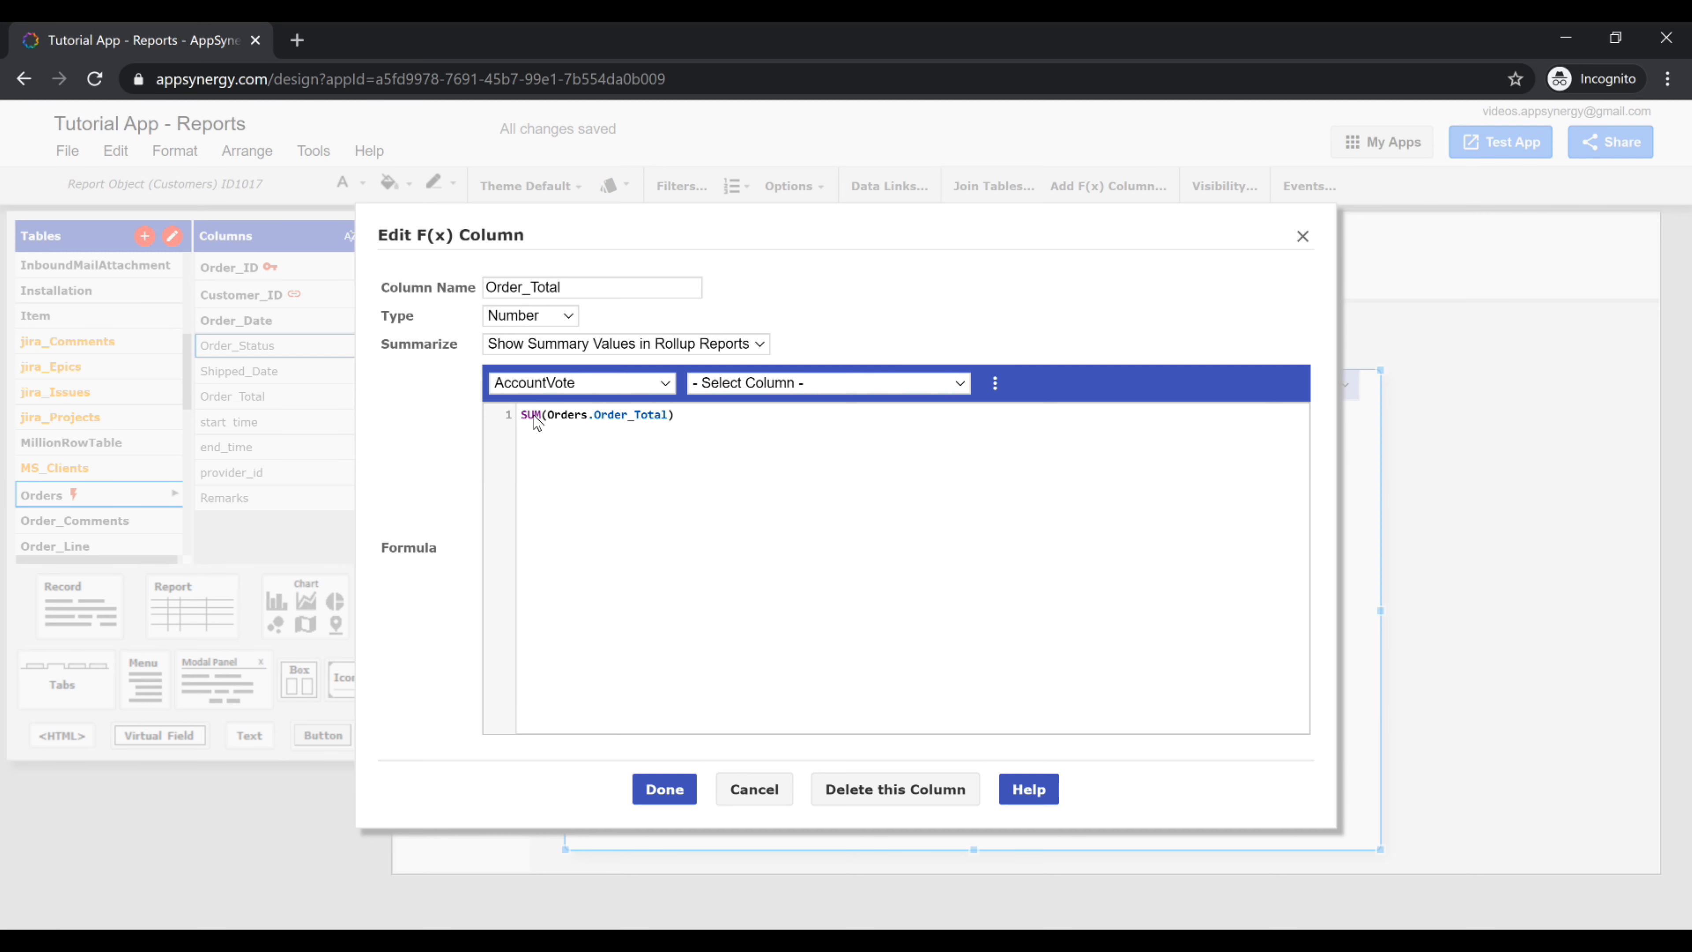
{"action": "left_click", "coordinate": [996, 383]}
{"action": "mouse_move", "coordinate": [1120, 499]}
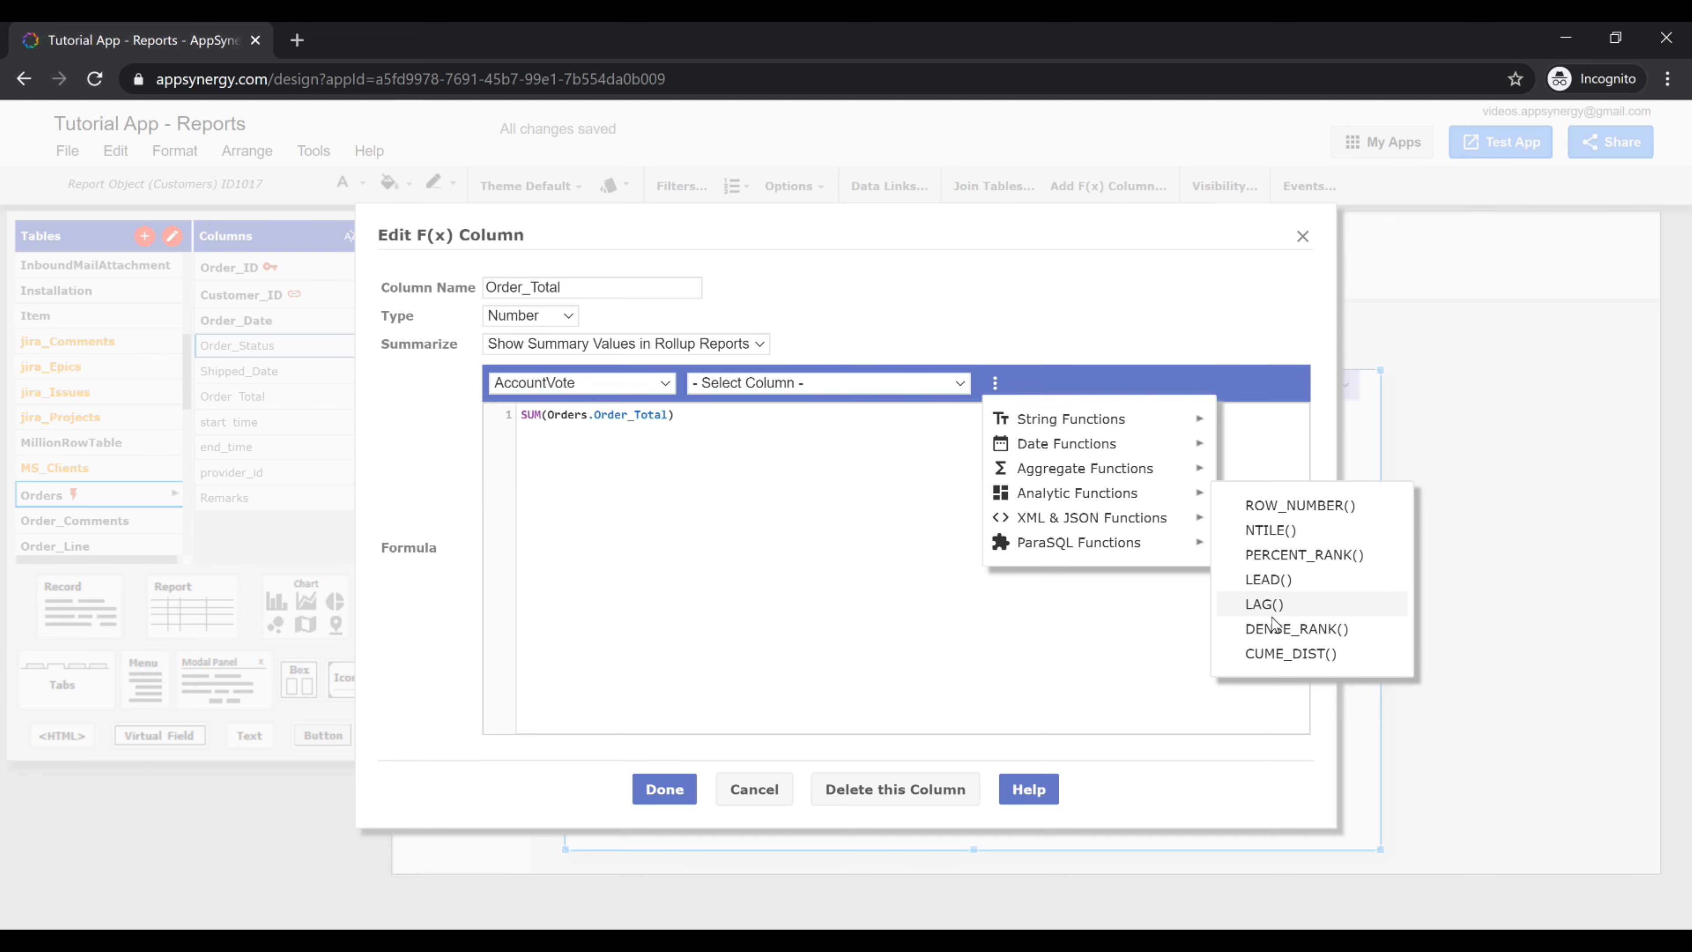
{"action": "left_click", "coordinate": [894, 586]}
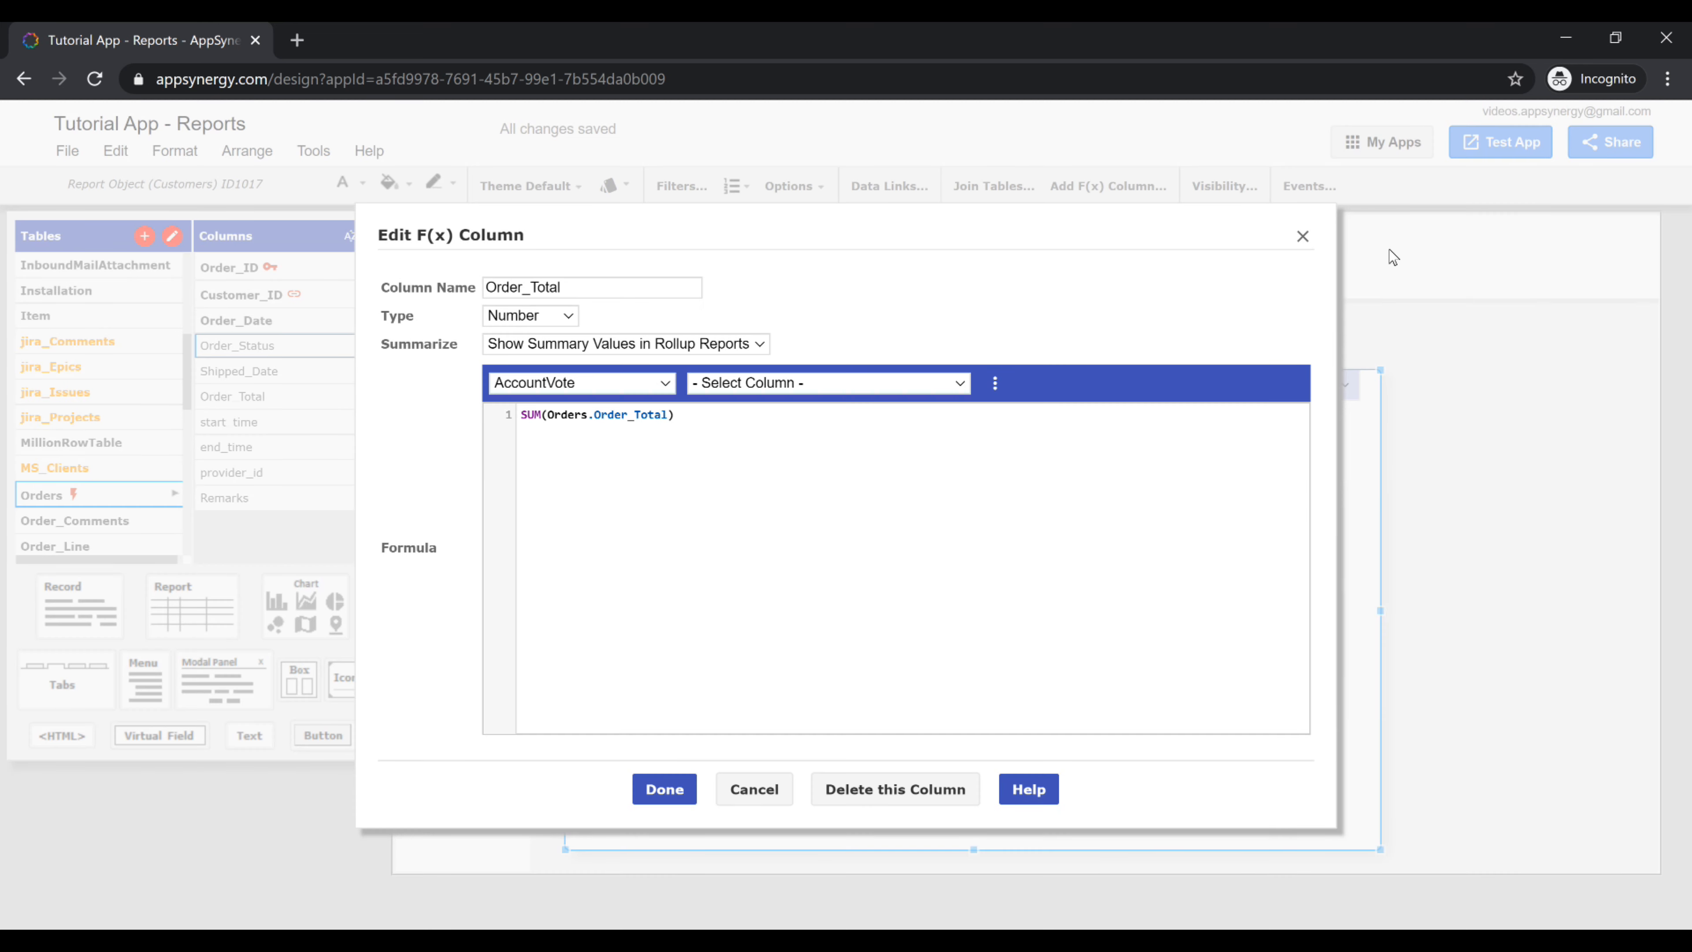
{"action": "left_click", "coordinate": [1303, 236]}
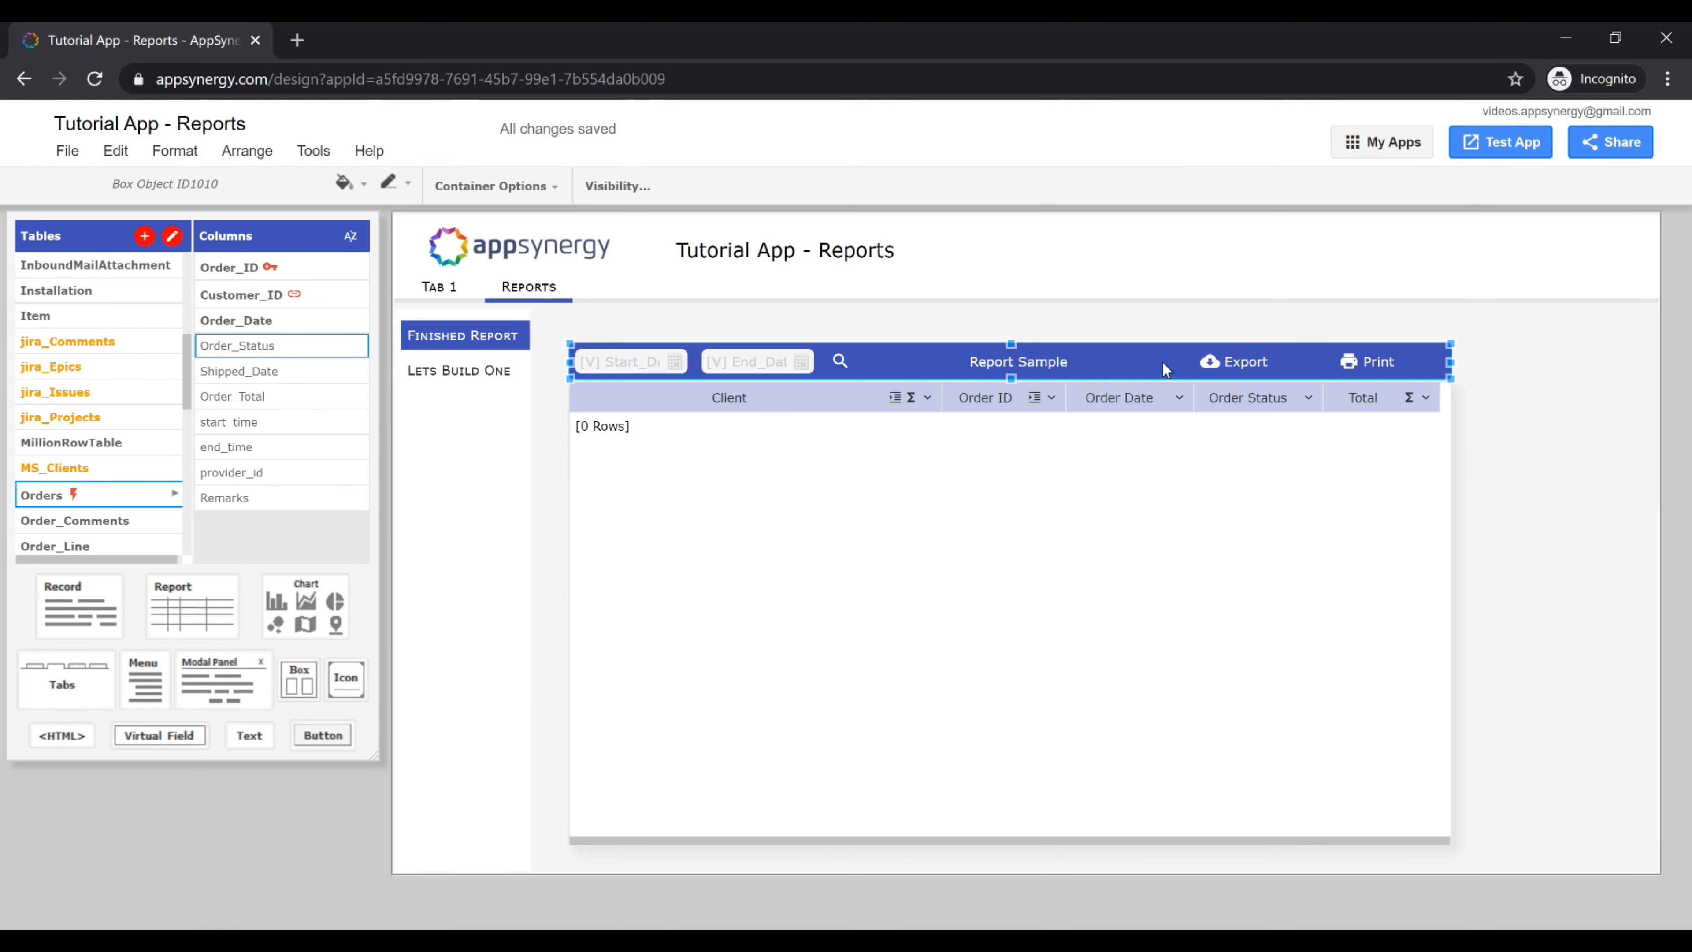
Inspect which action the Finished Report's Print button performs on the report object and which other actions are offered
{"action": "left_click", "coordinate": [1361, 367]}
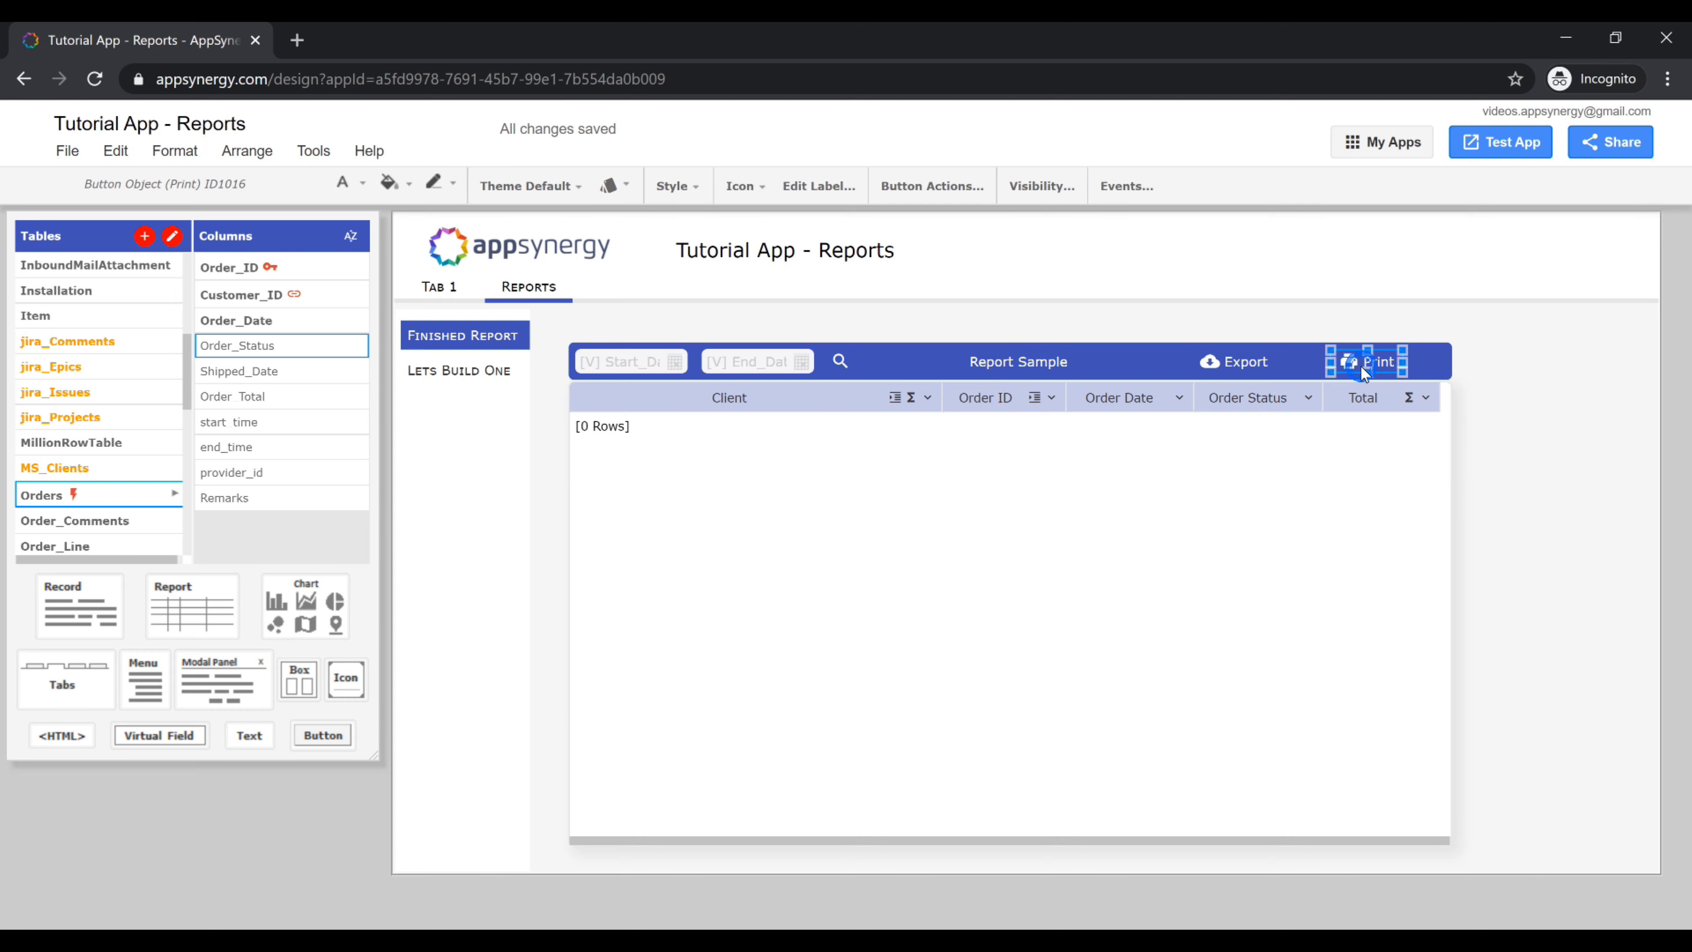
{"action": "left_click", "coordinate": [952, 192]}
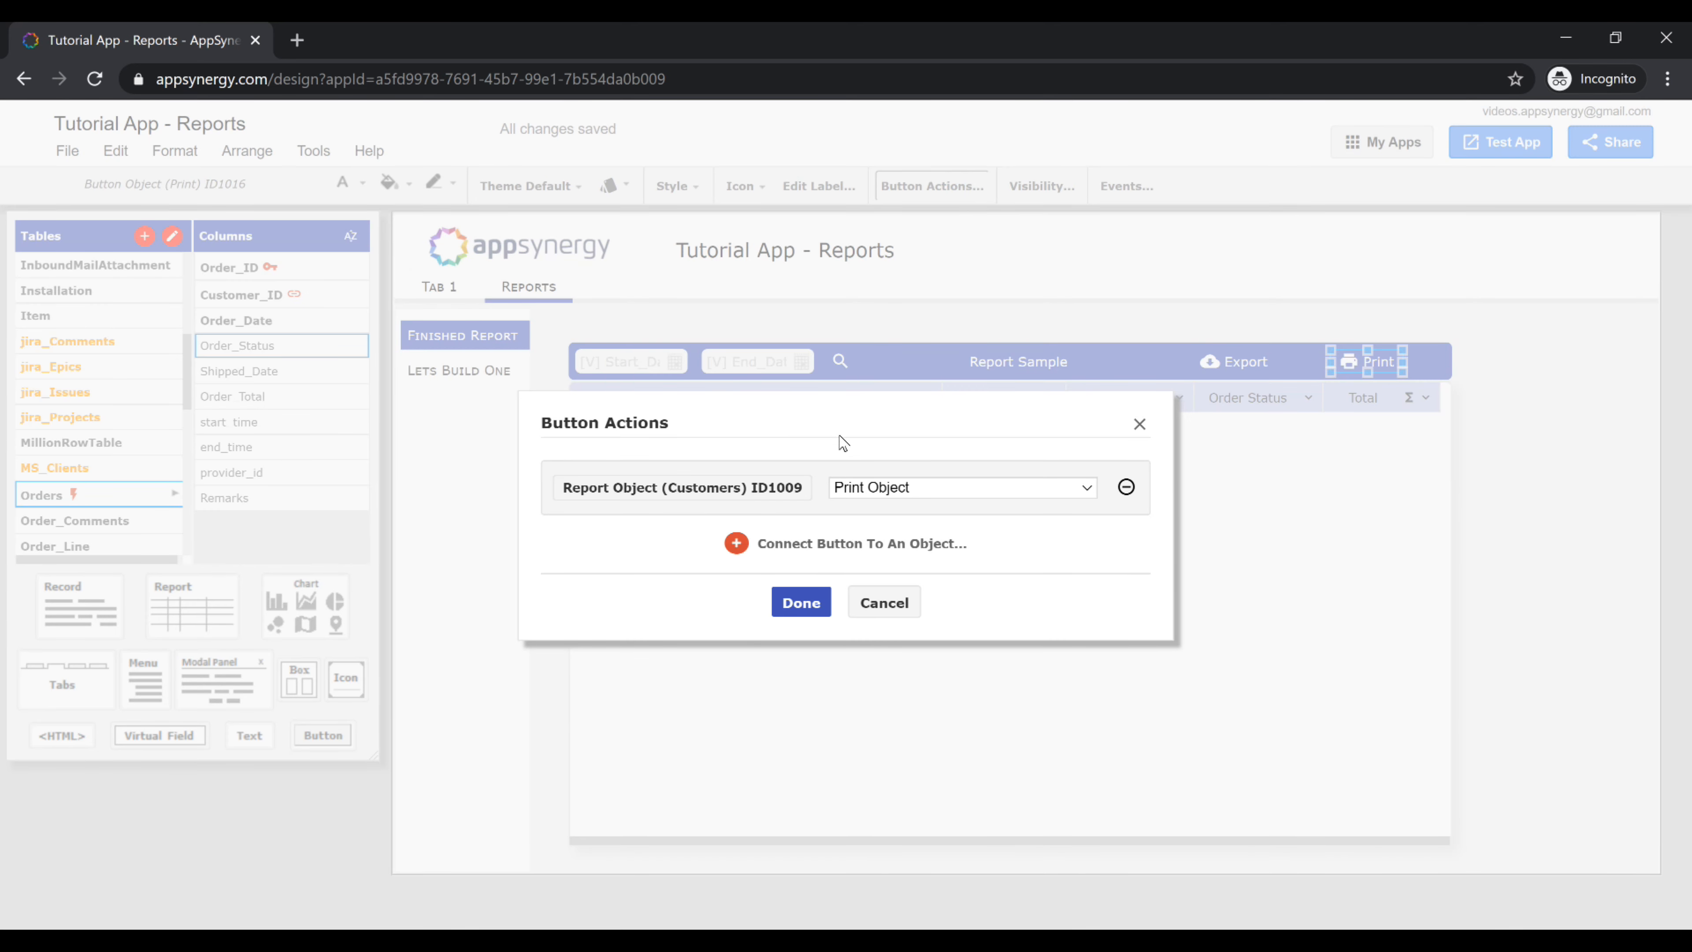
{"action": "left_click", "coordinate": [843, 492]}
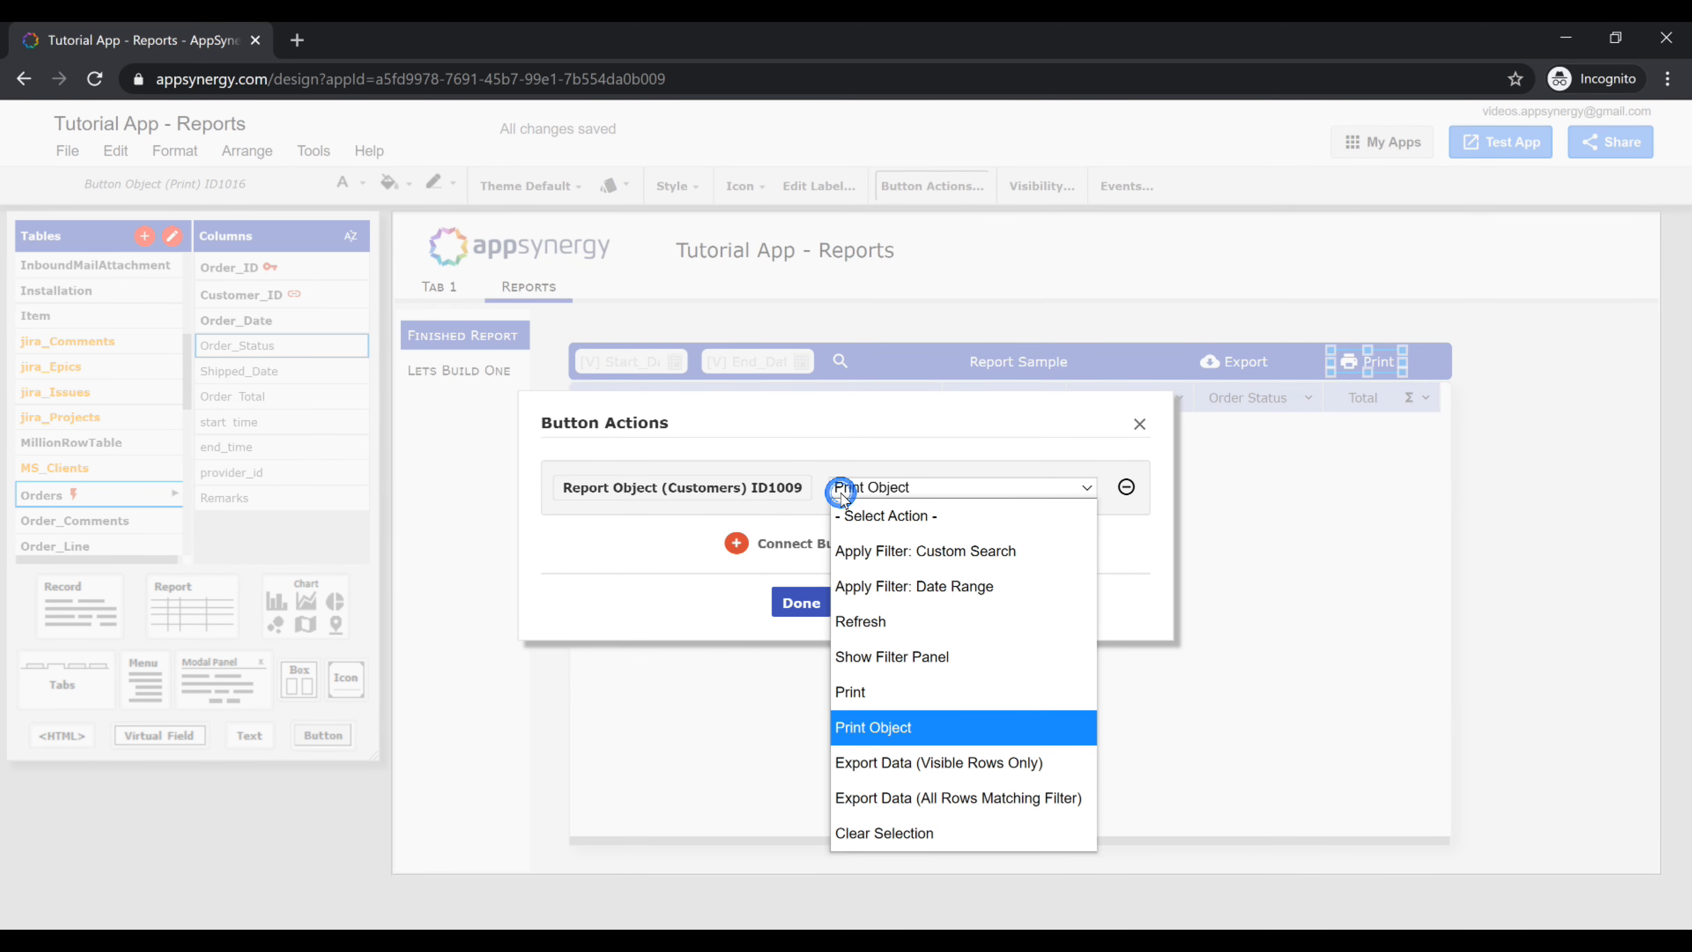
{"action": "left_click", "coordinate": [841, 492]}
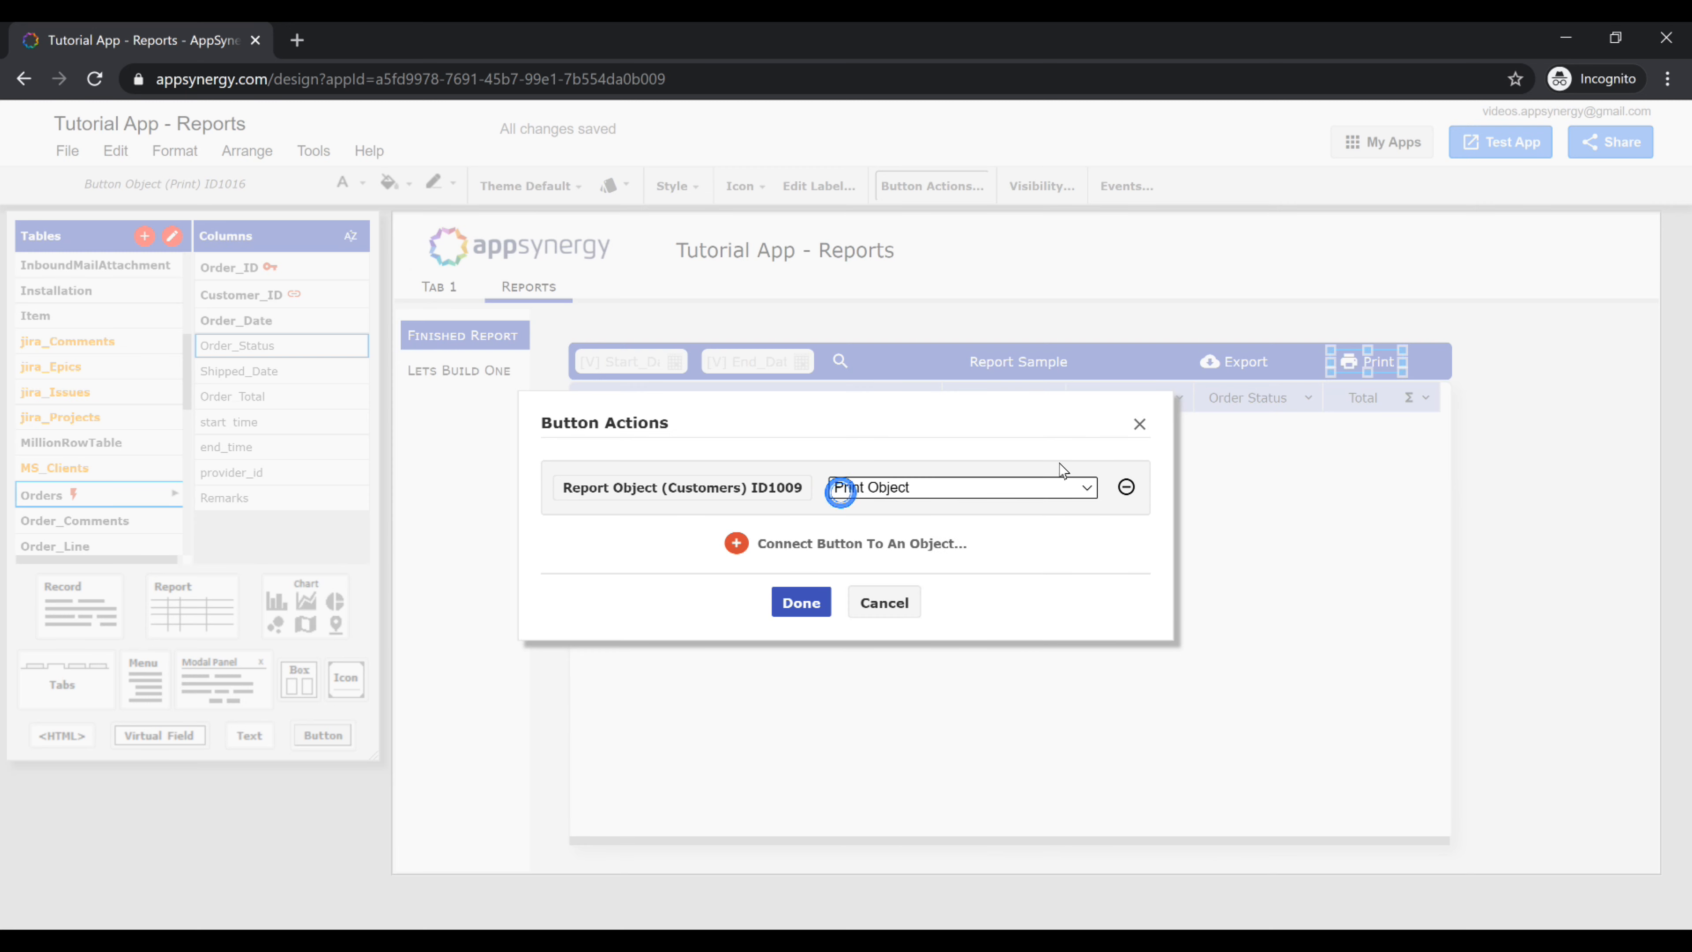
{"action": "left_click", "coordinate": [1140, 424]}
Inspect the Finished Report's Export button for its connected object and assigned export action
{"action": "left_click", "coordinate": [1223, 366]}
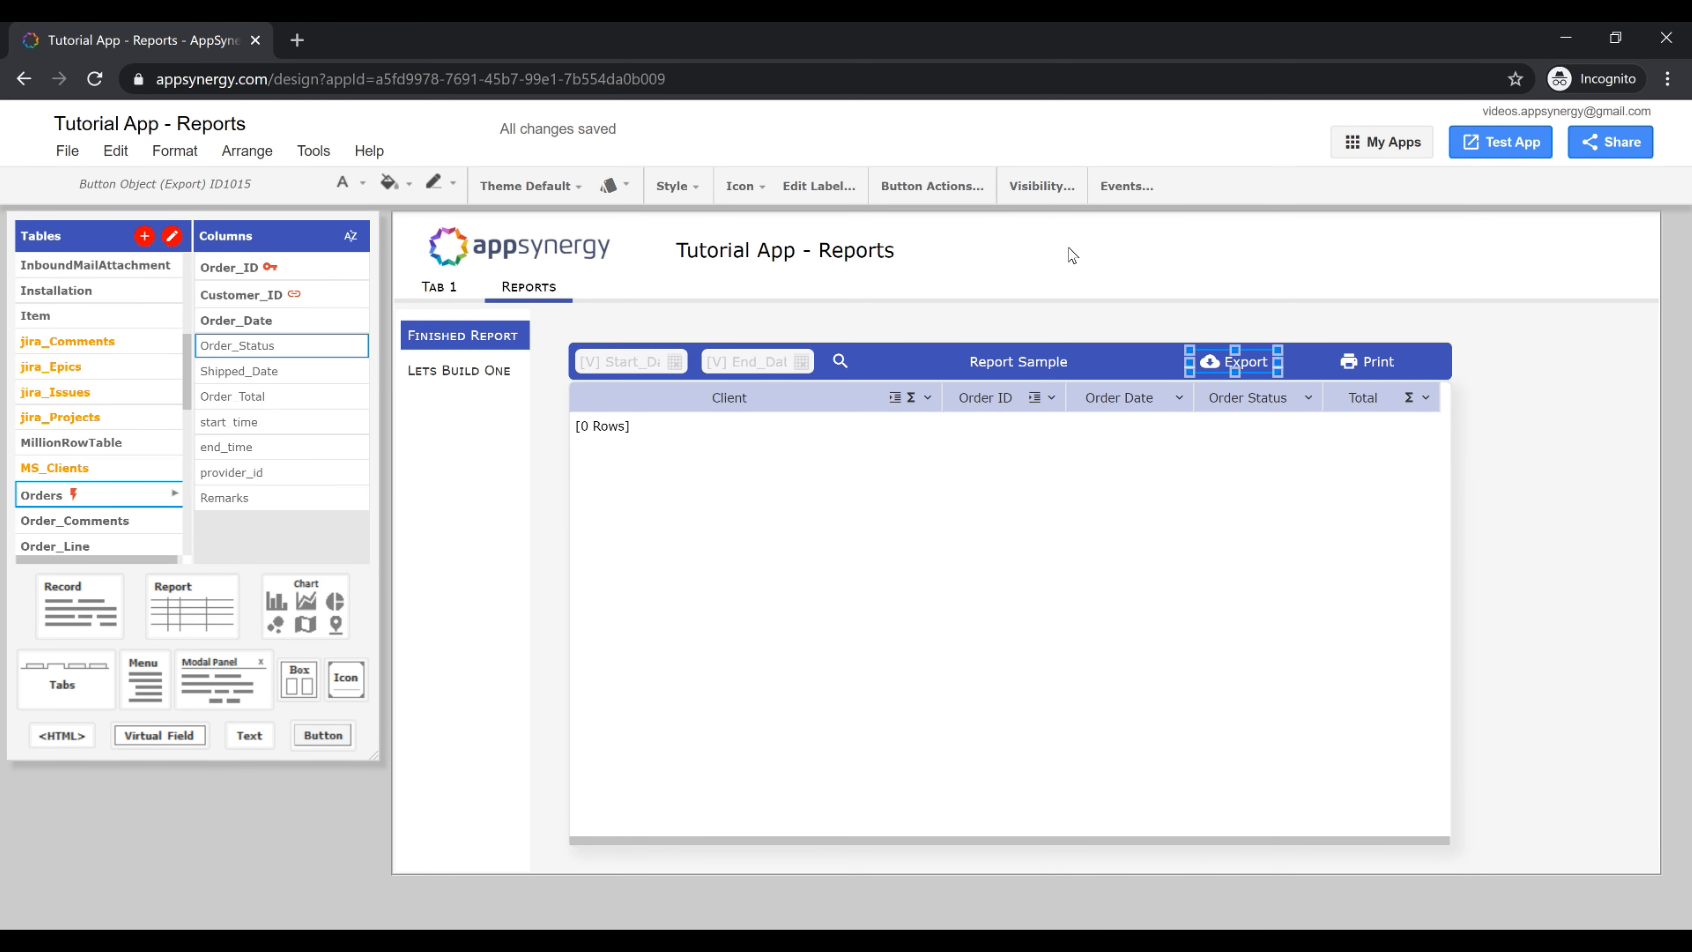
{"action": "left_click", "coordinate": [940, 188]}
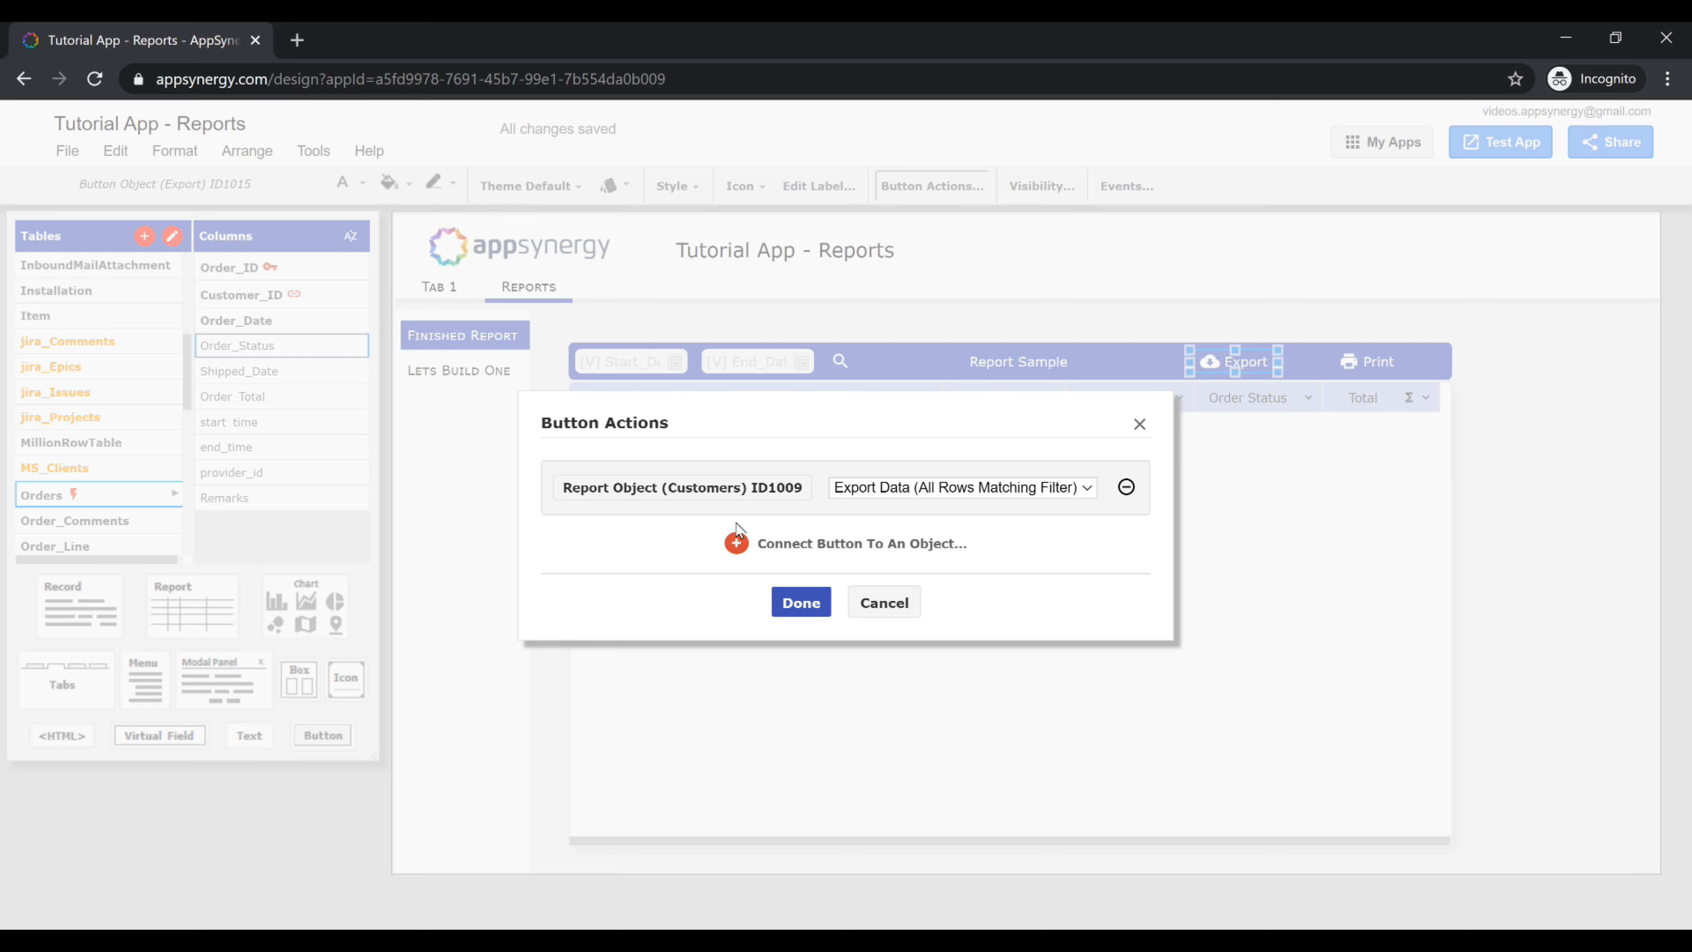
{"action": "left_click", "coordinate": [782, 486]}
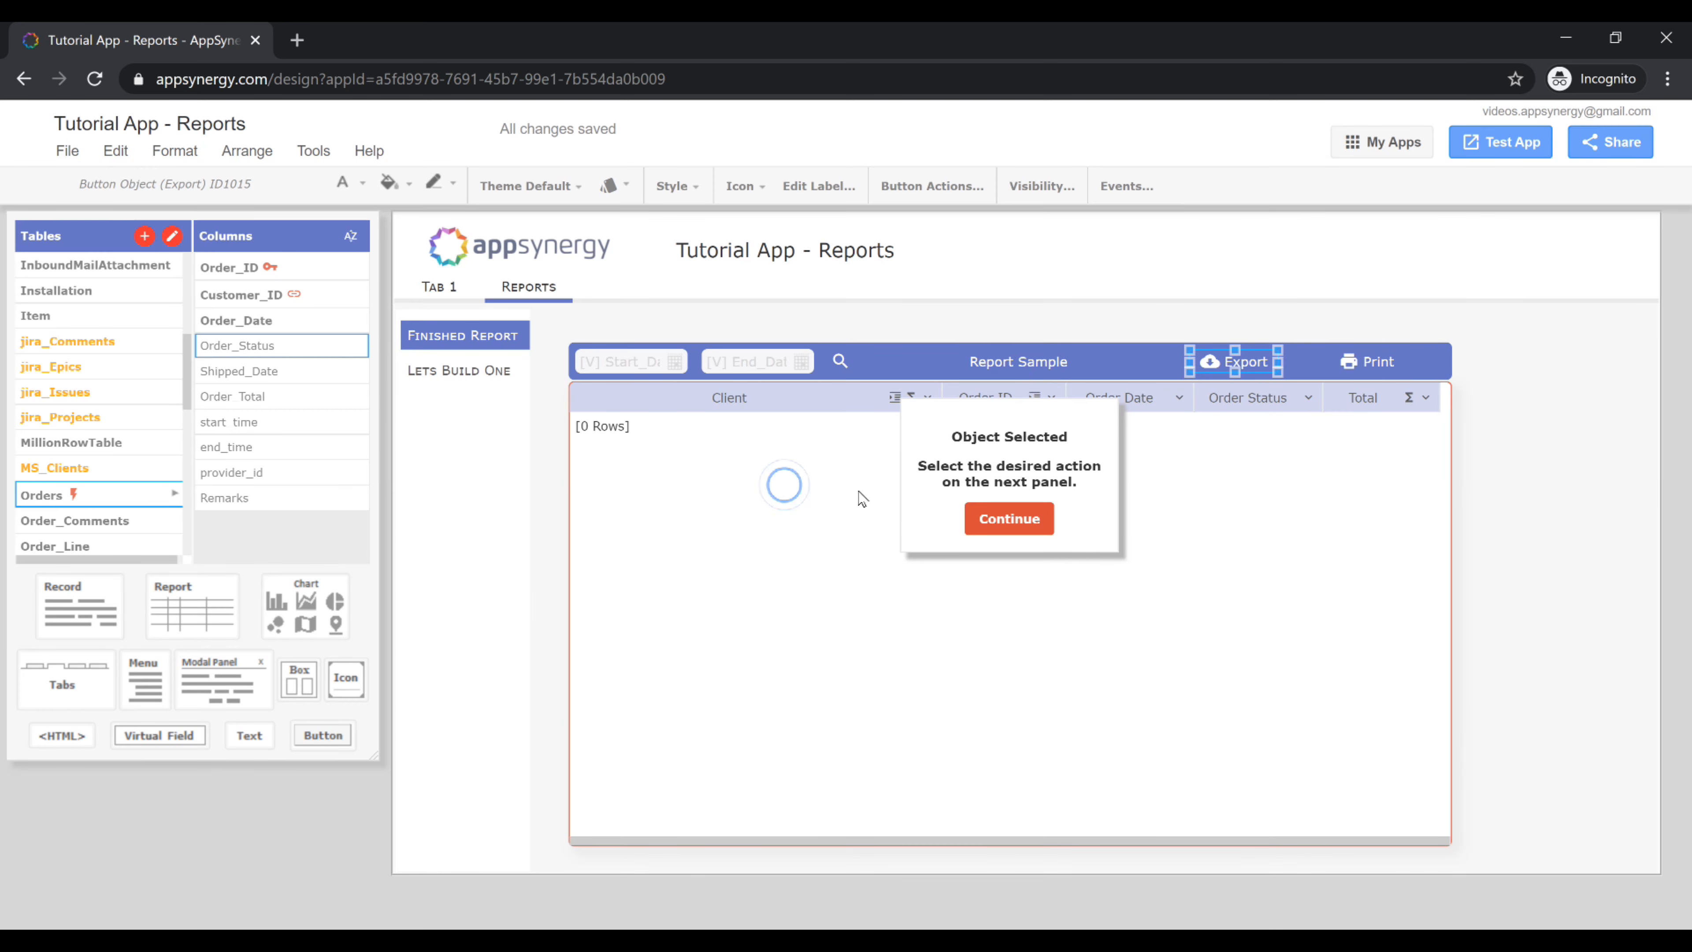
{"action": "left_click", "coordinate": [991, 526]}
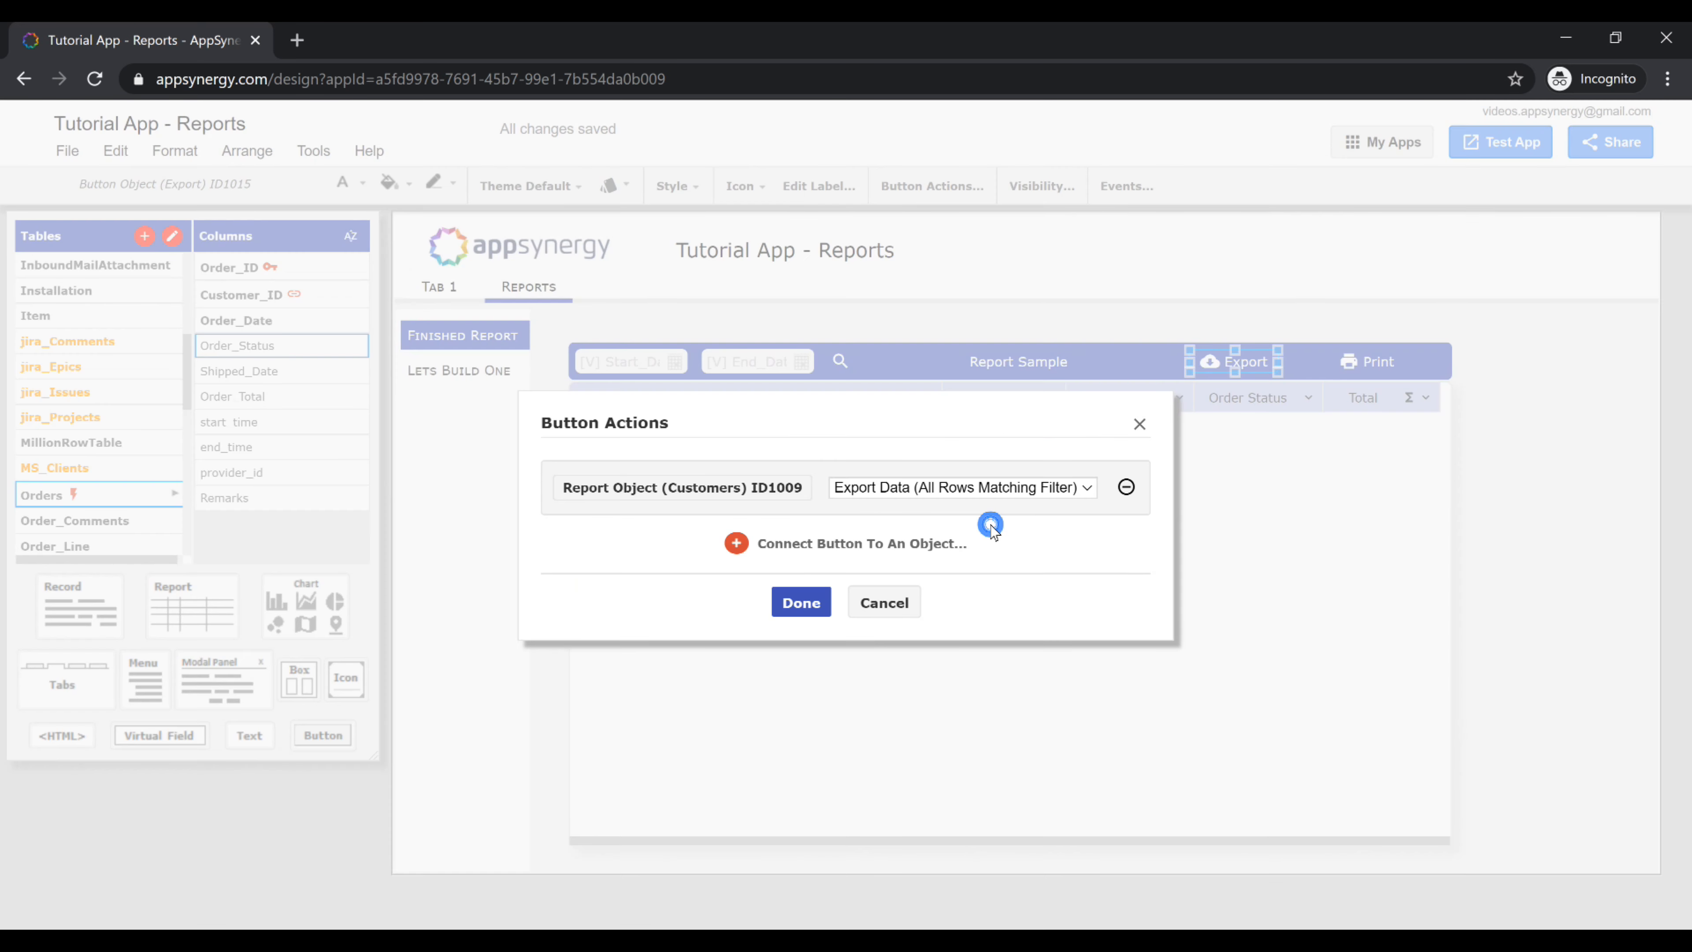
{"action": "left_click", "coordinate": [1140, 425]}
Run the app in test mode and try the Finished Report's print preview and data export
{"action": "left_click", "coordinate": [1504, 145]}
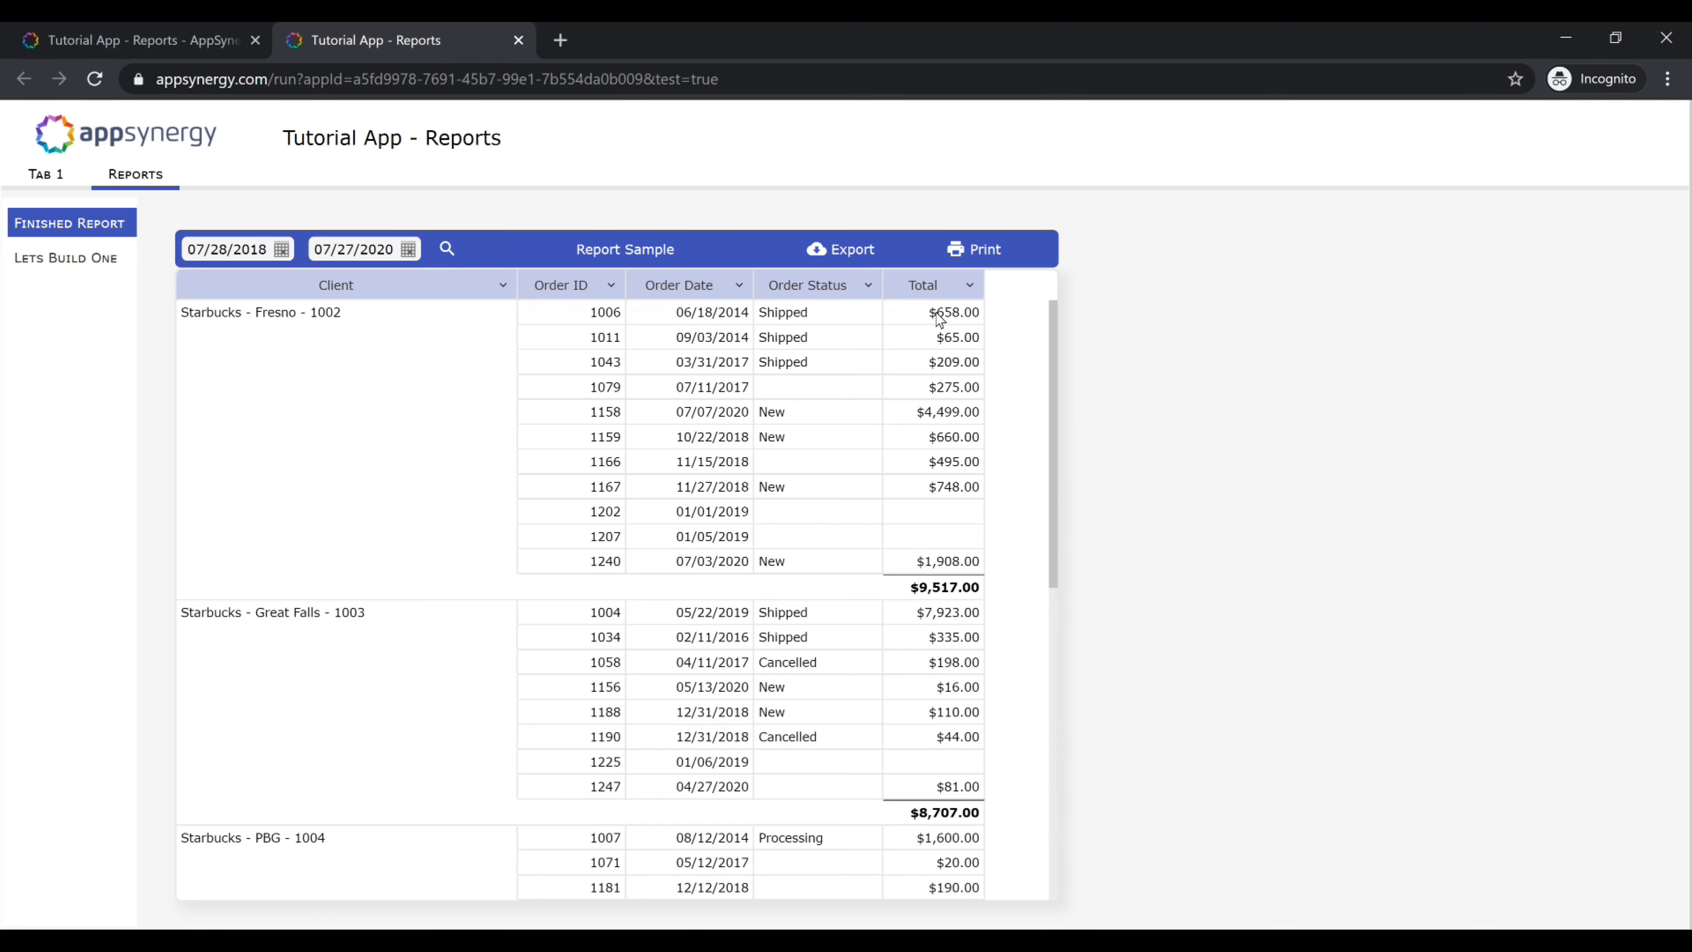
{"action": "left_click", "coordinate": [972, 249]}
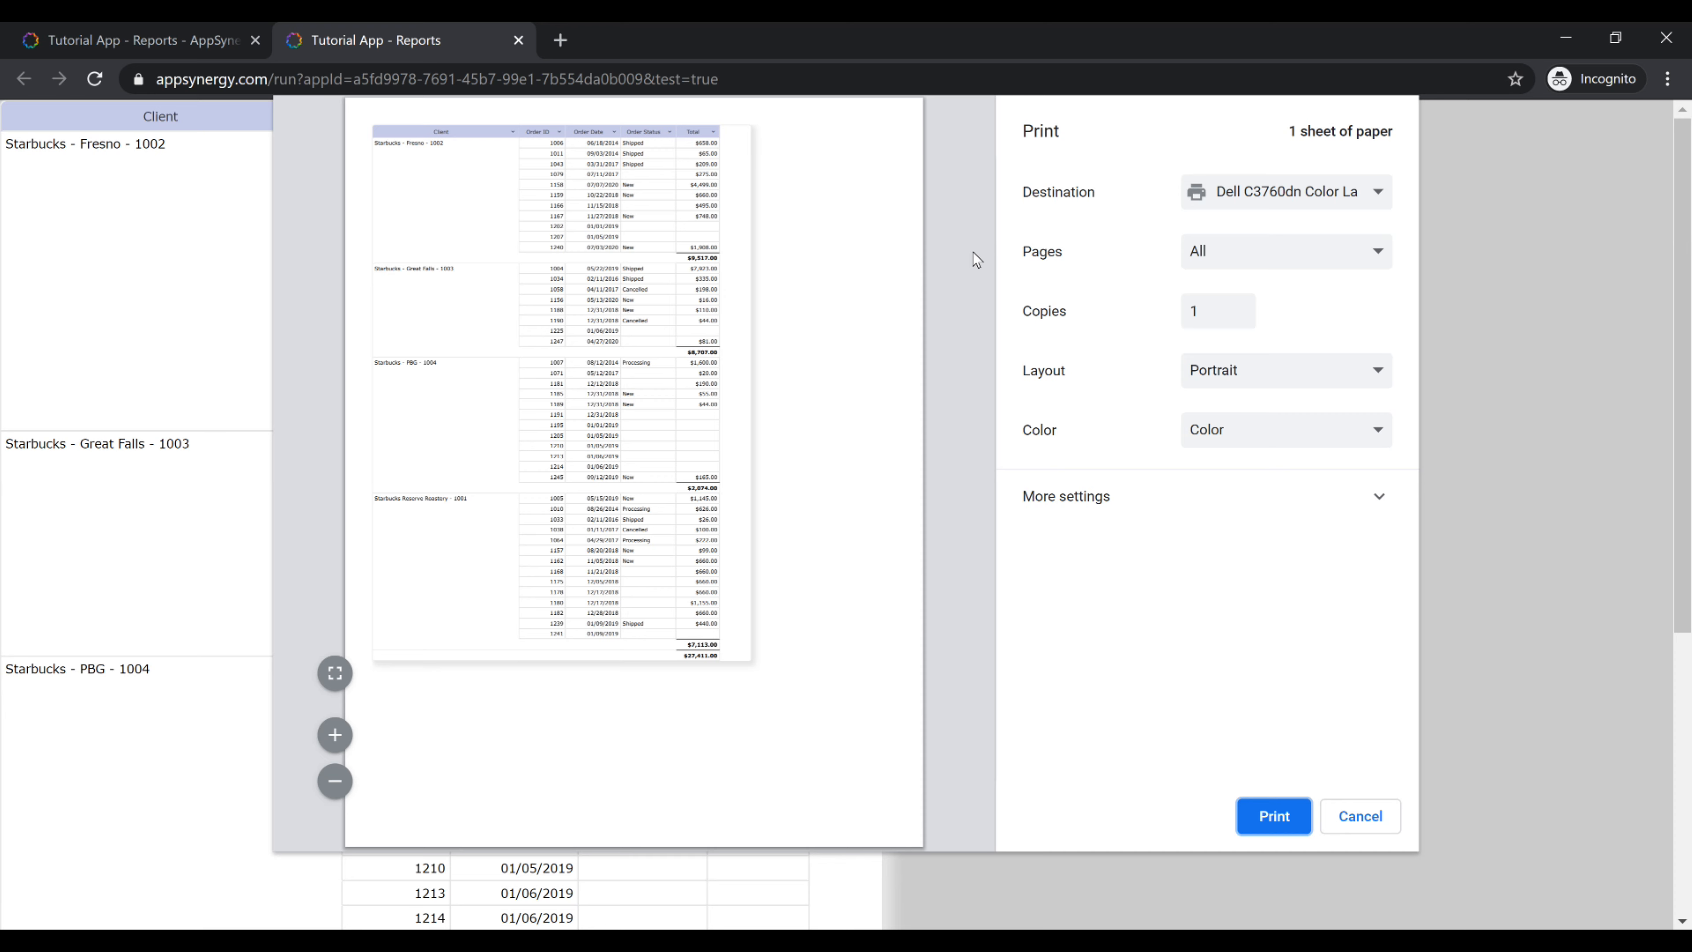
{"action": "left_click", "coordinate": [1359, 815]}
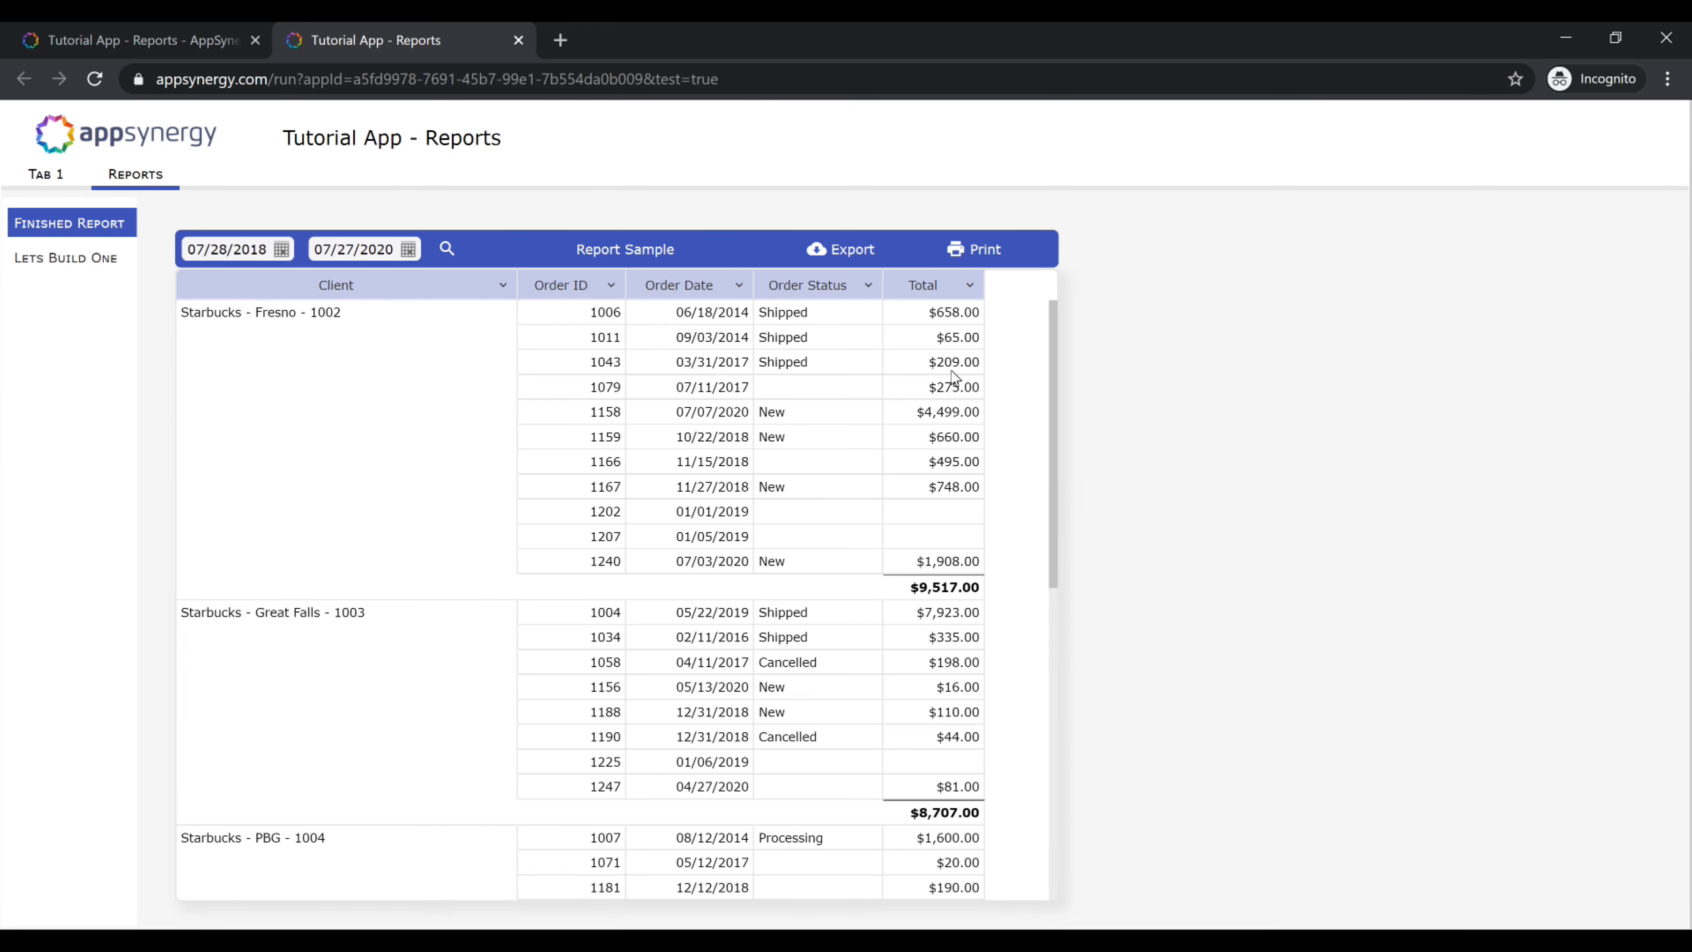
{"action": "left_click", "coordinate": [858, 255]}
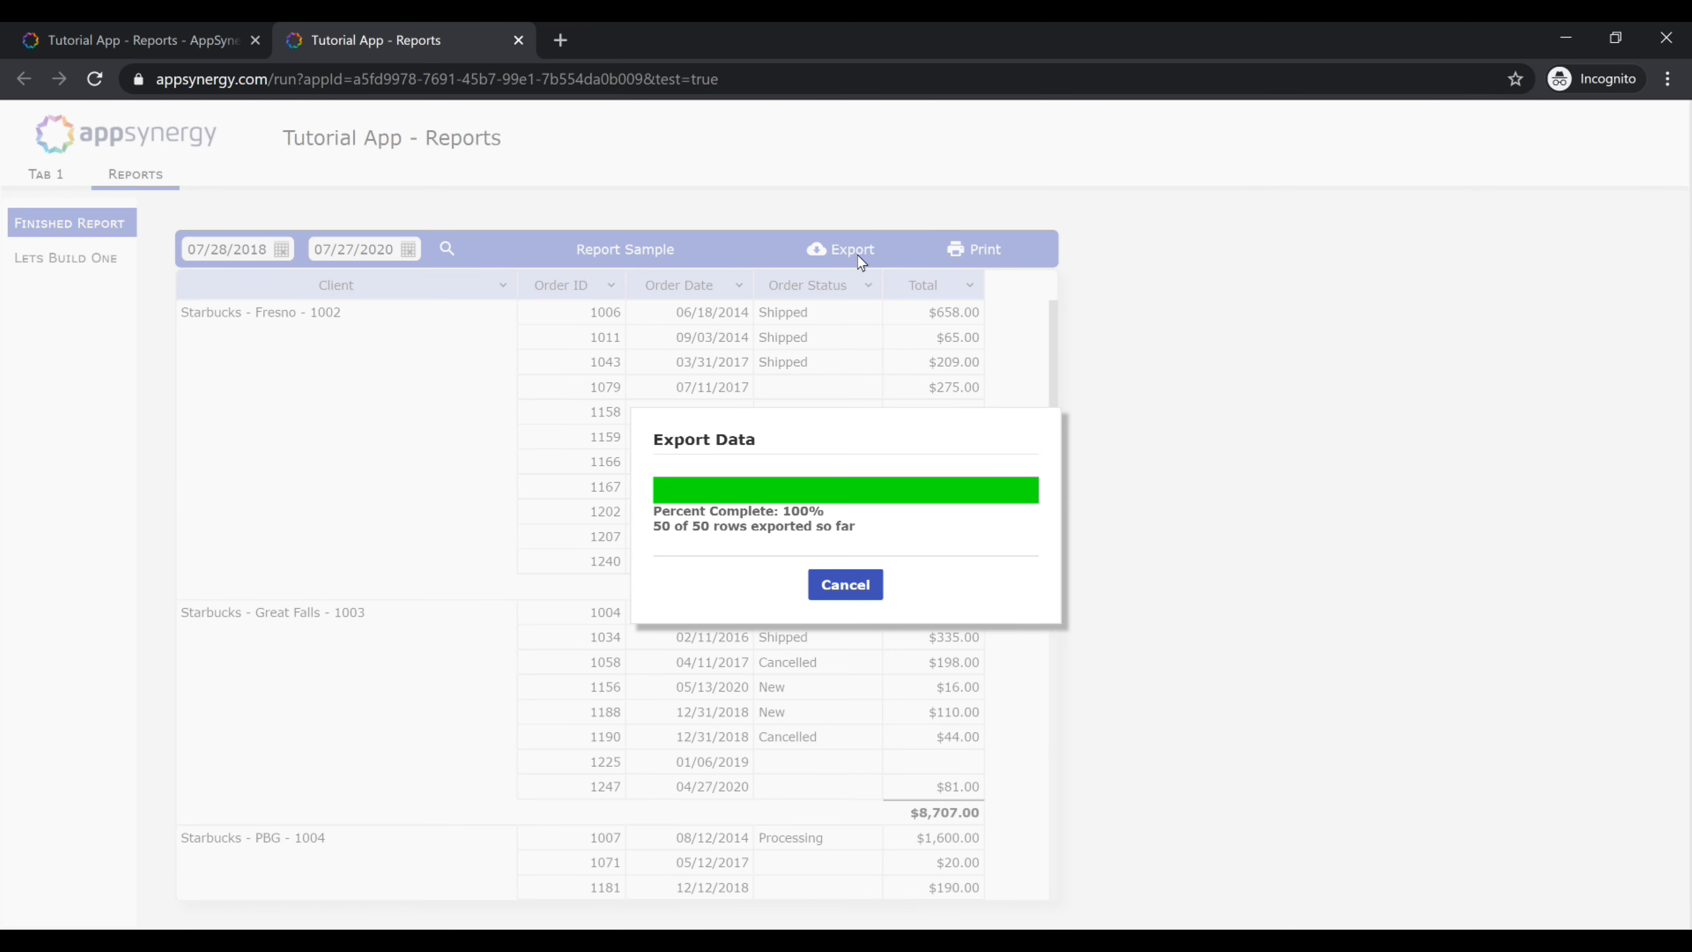
{"action": "left_click", "coordinate": [758, 707]}
{"action": "left_click", "coordinate": [47, 910]}
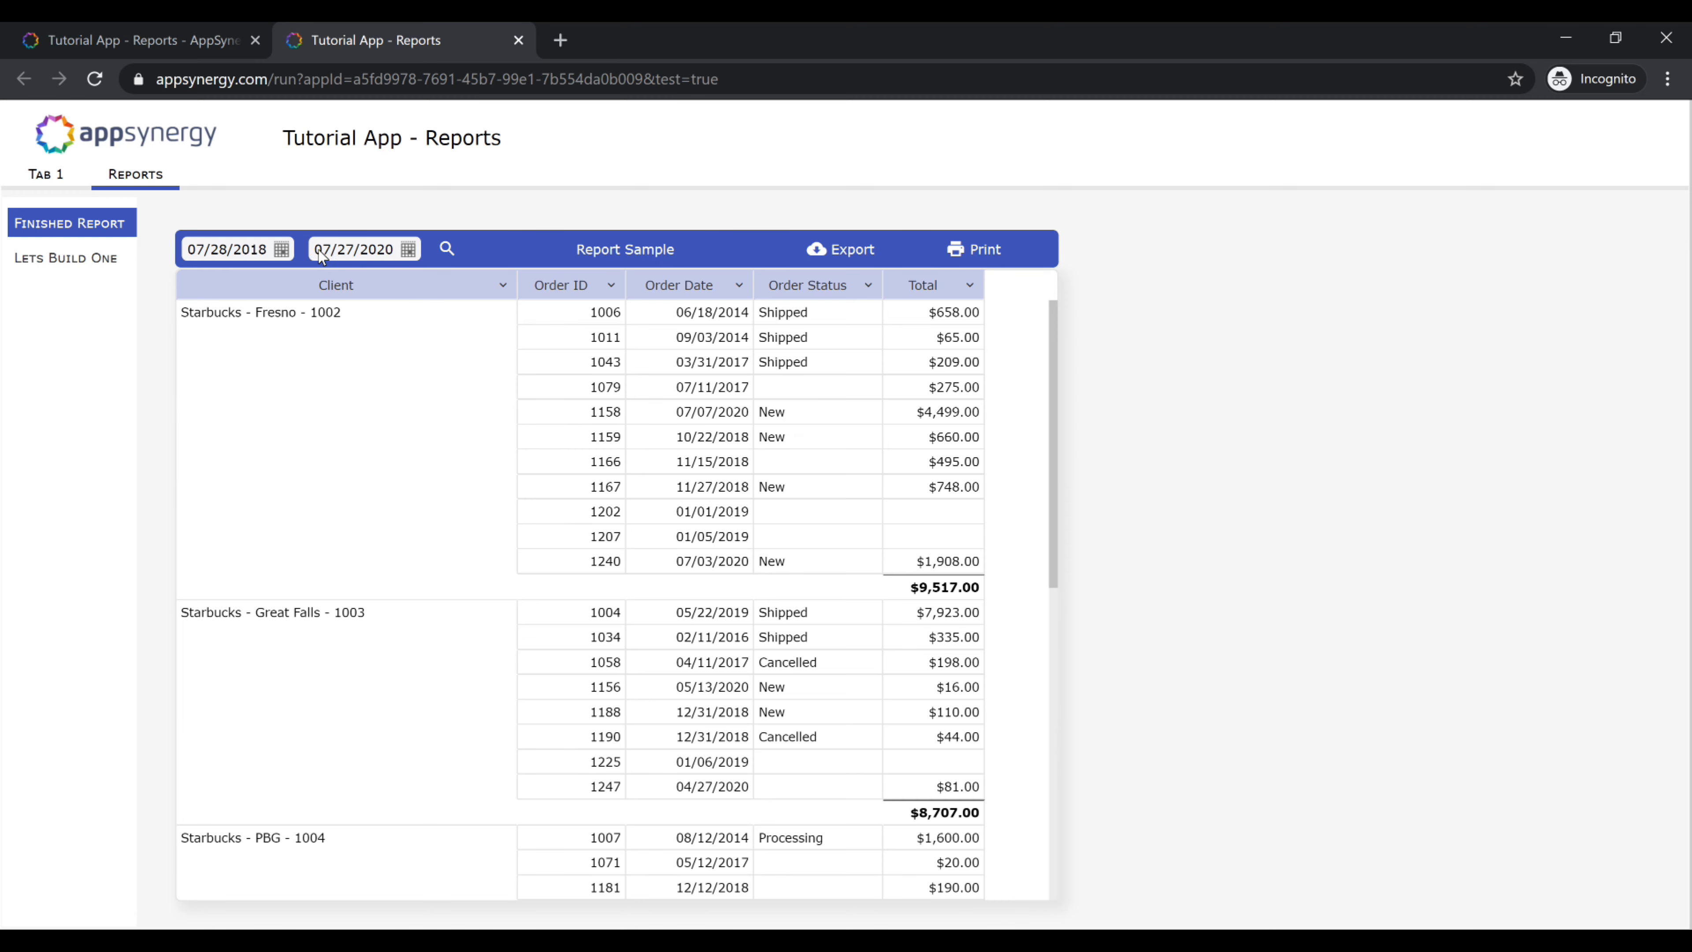
Test the date filter with 07/28/2018 to 07/27/2020 and 11/14/2018 to 06/08/2020, reviewing the filtered orders before closing the test app
{"action": "left_click", "coordinate": [281, 251]}
{"action": "left_click", "coordinate": [280, 251]}
{"action": "left_click", "coordinate": [448, 249]}
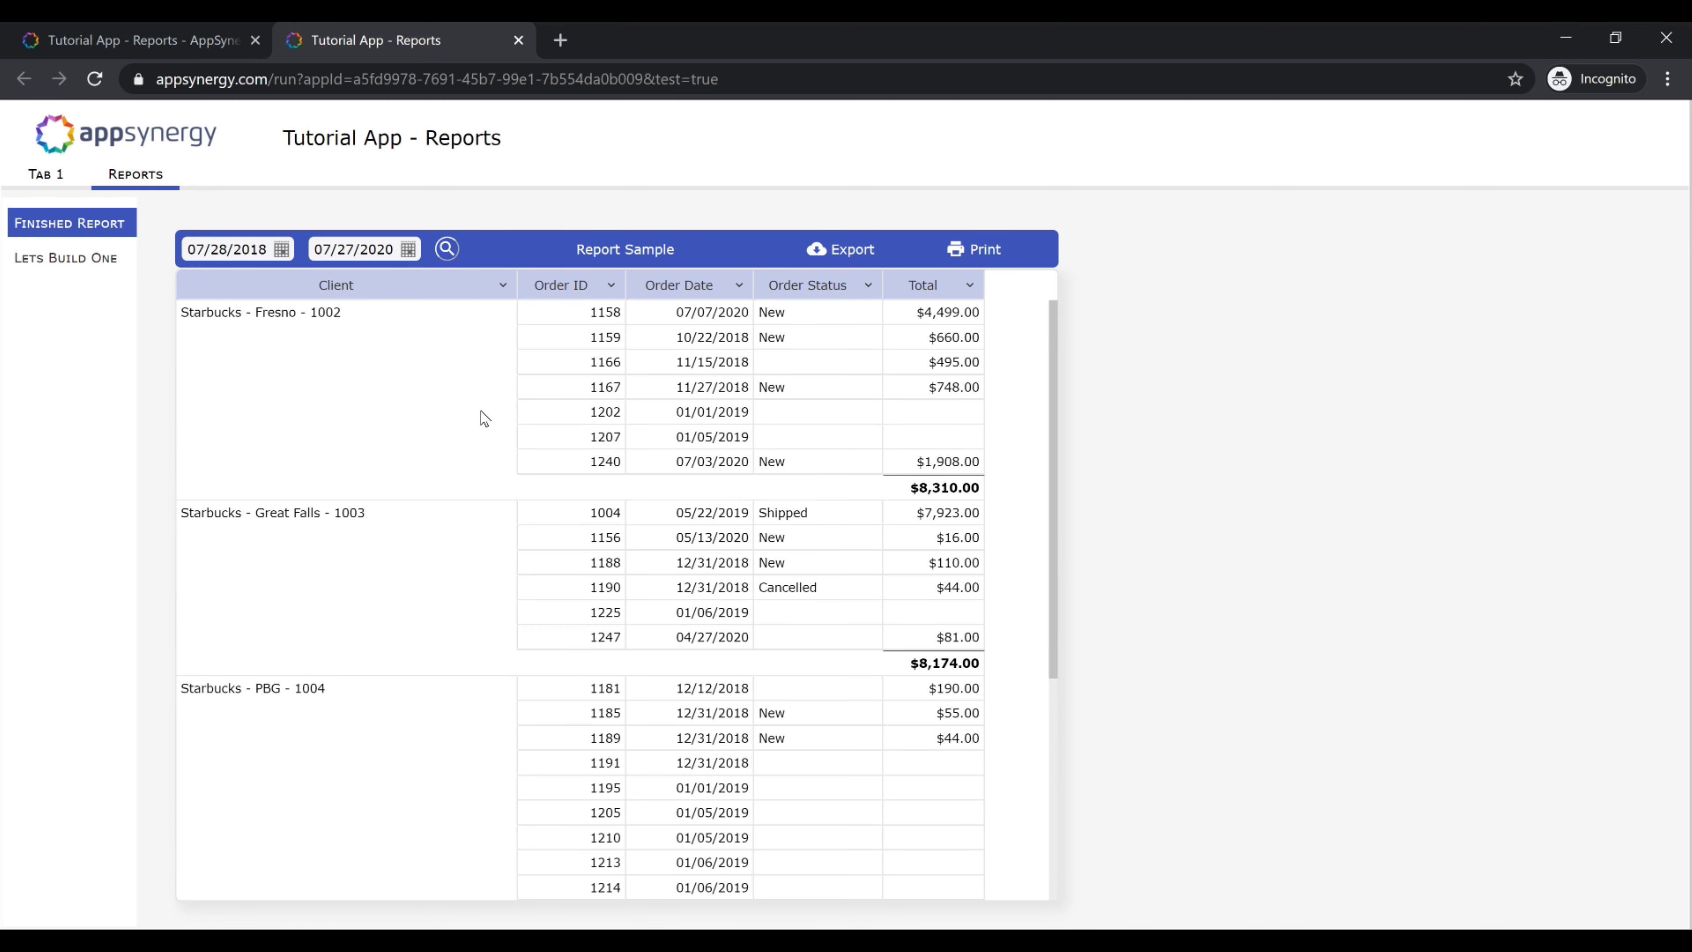
{"action": "scroll", "coordinate": [540, 600], "scroll_direction": "down", "scroll_amount": 5}
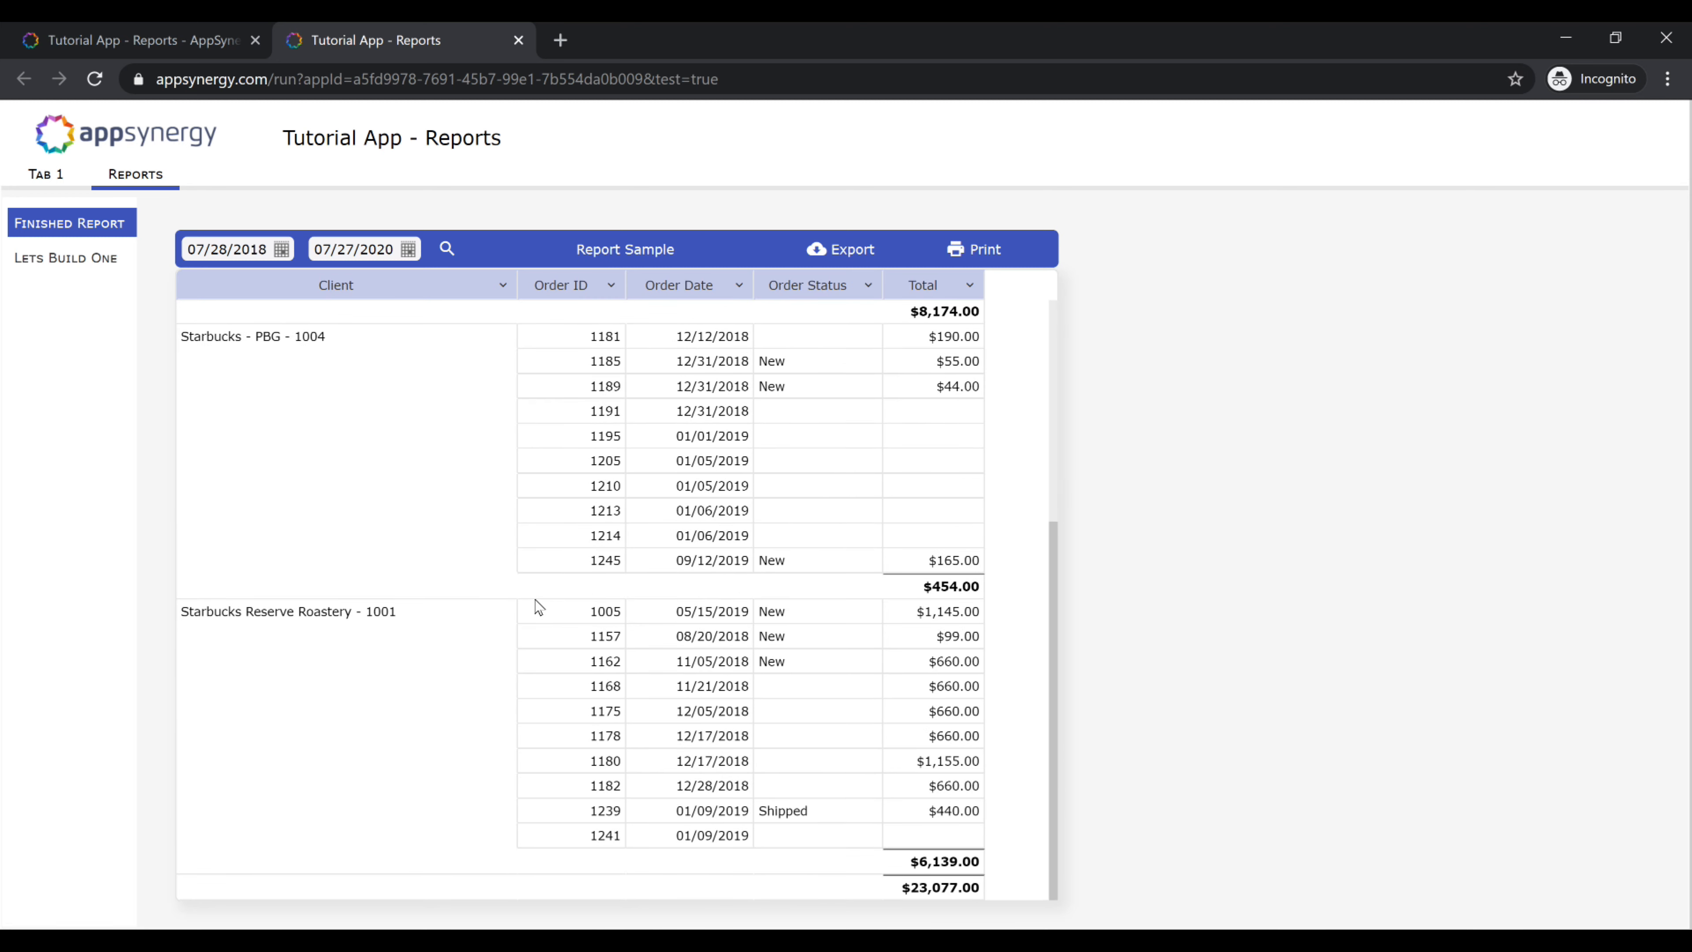
{"action": "scroll", "coordinate": [540, 607], "scroll_direction": "up", "scroll_amount": 5}
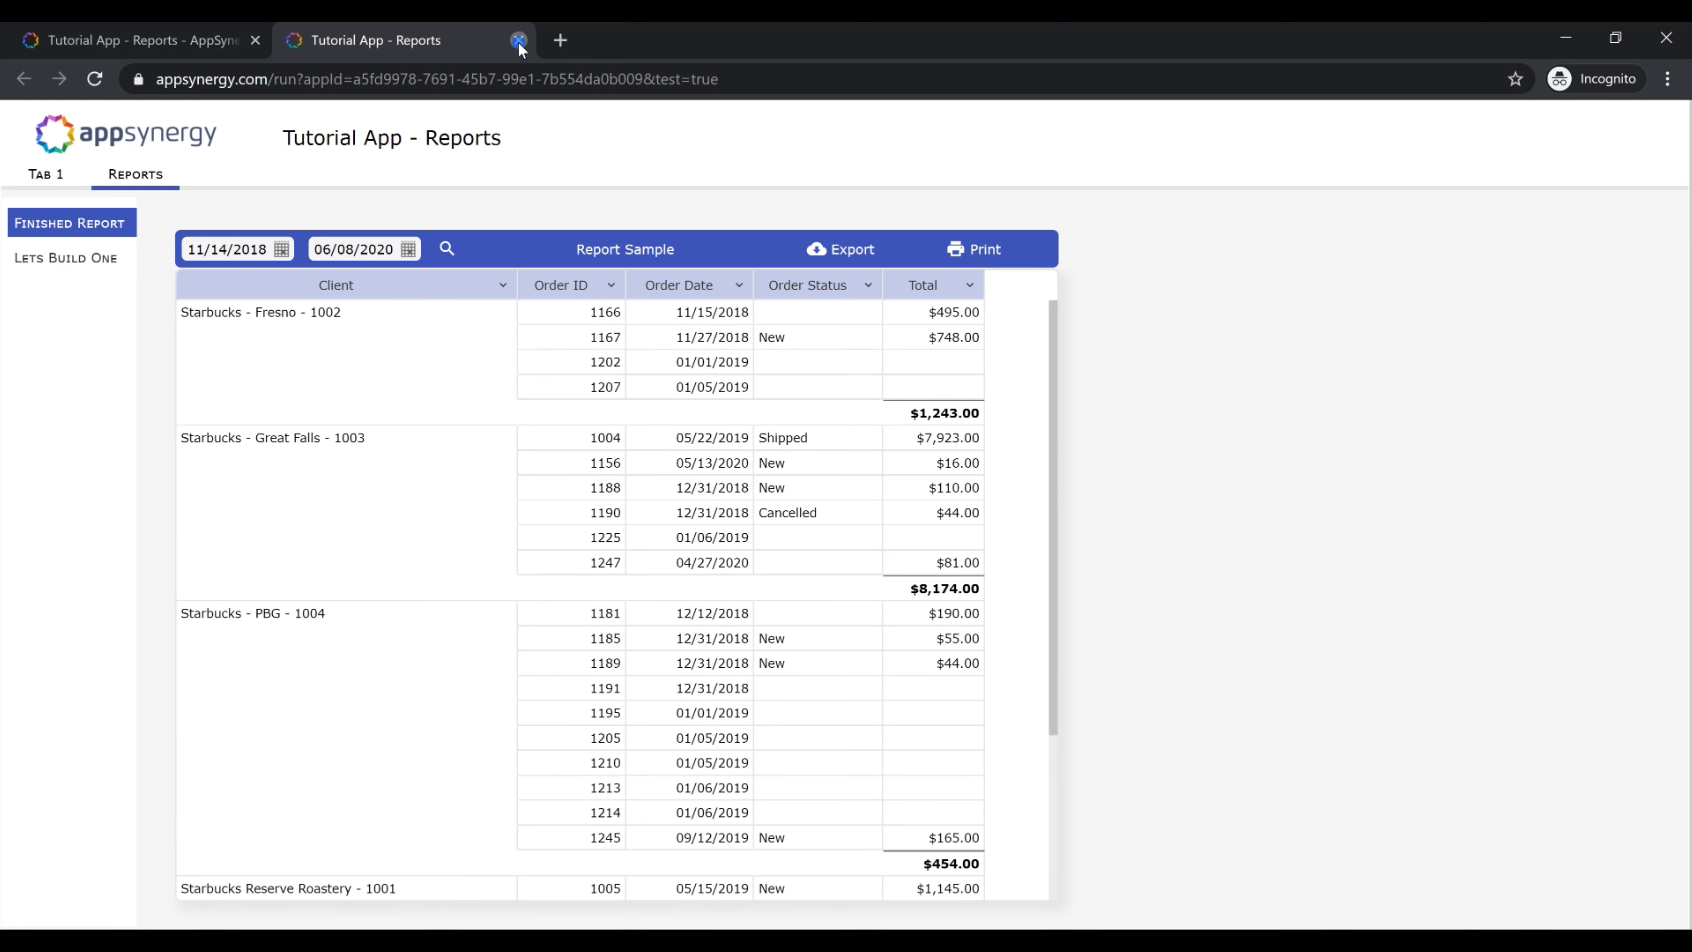
{"action": "left_click", "coordinate": [519, 41]}
Examine the Finished Report's Date Range filter and how it compares Order_Date with the virtual start and end dates
{"action": "left_click", "coordinate": [685, 478]}
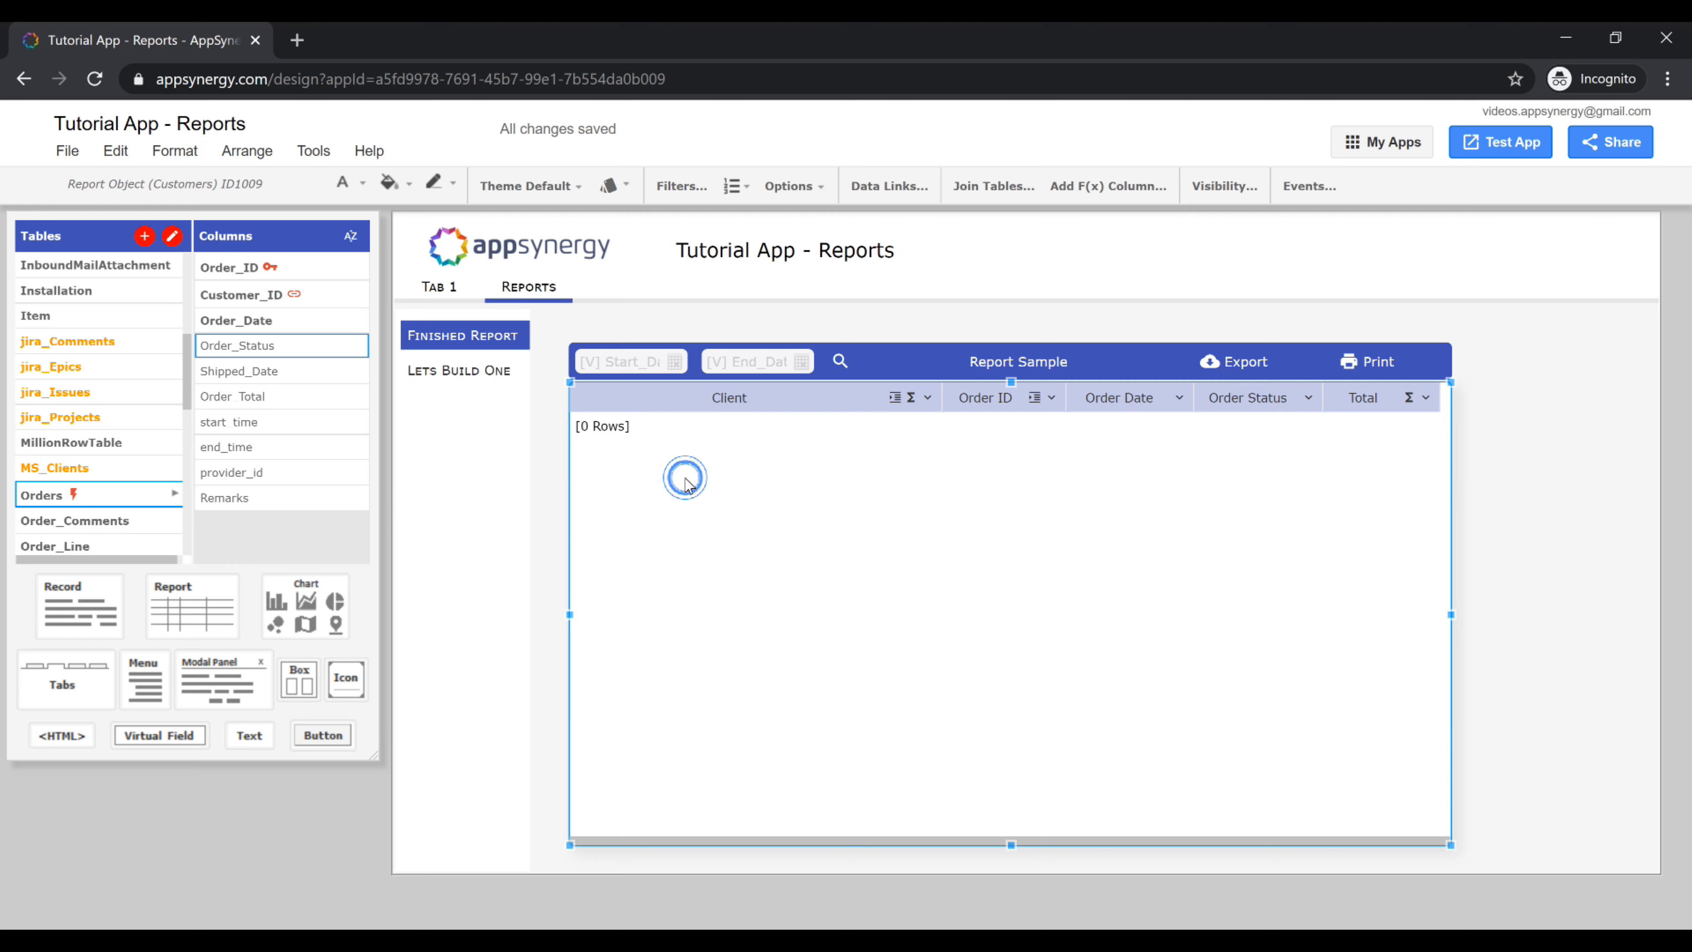
{"action": "left_click", "coordinate": [682, 186]}
{"action": "left_click", "coordinate": [606, 454]}
{"action": "left_click", "coordinate": [597, 516]}
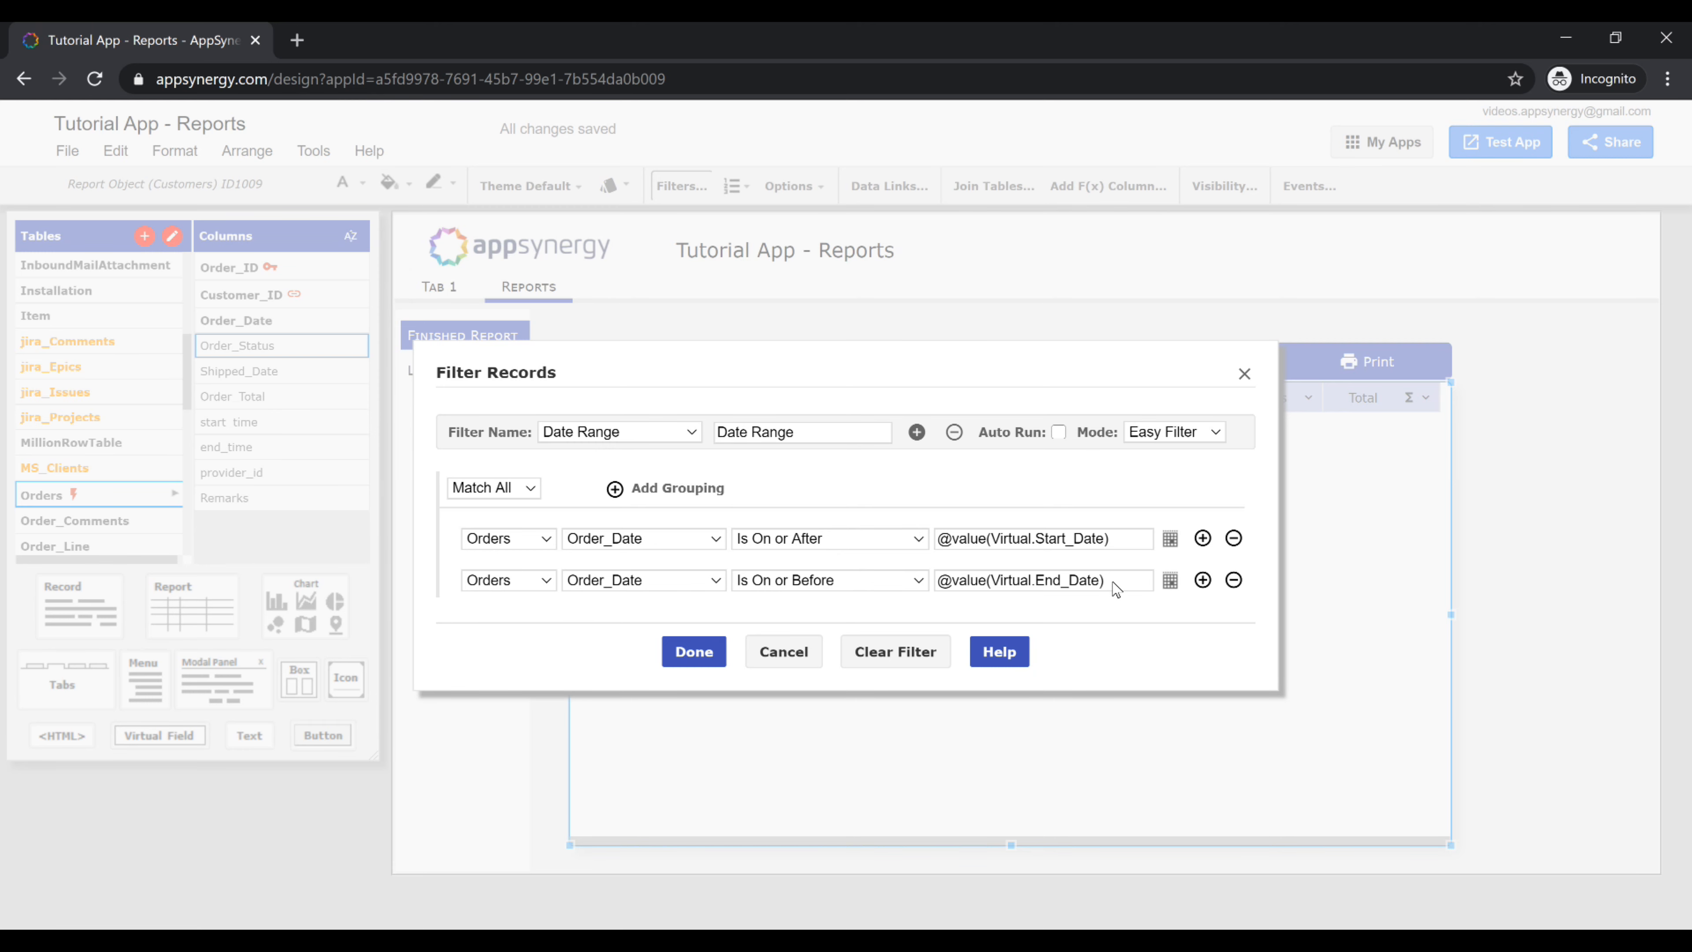
{"action": "left_click", "coordinate": [1244, 376]}
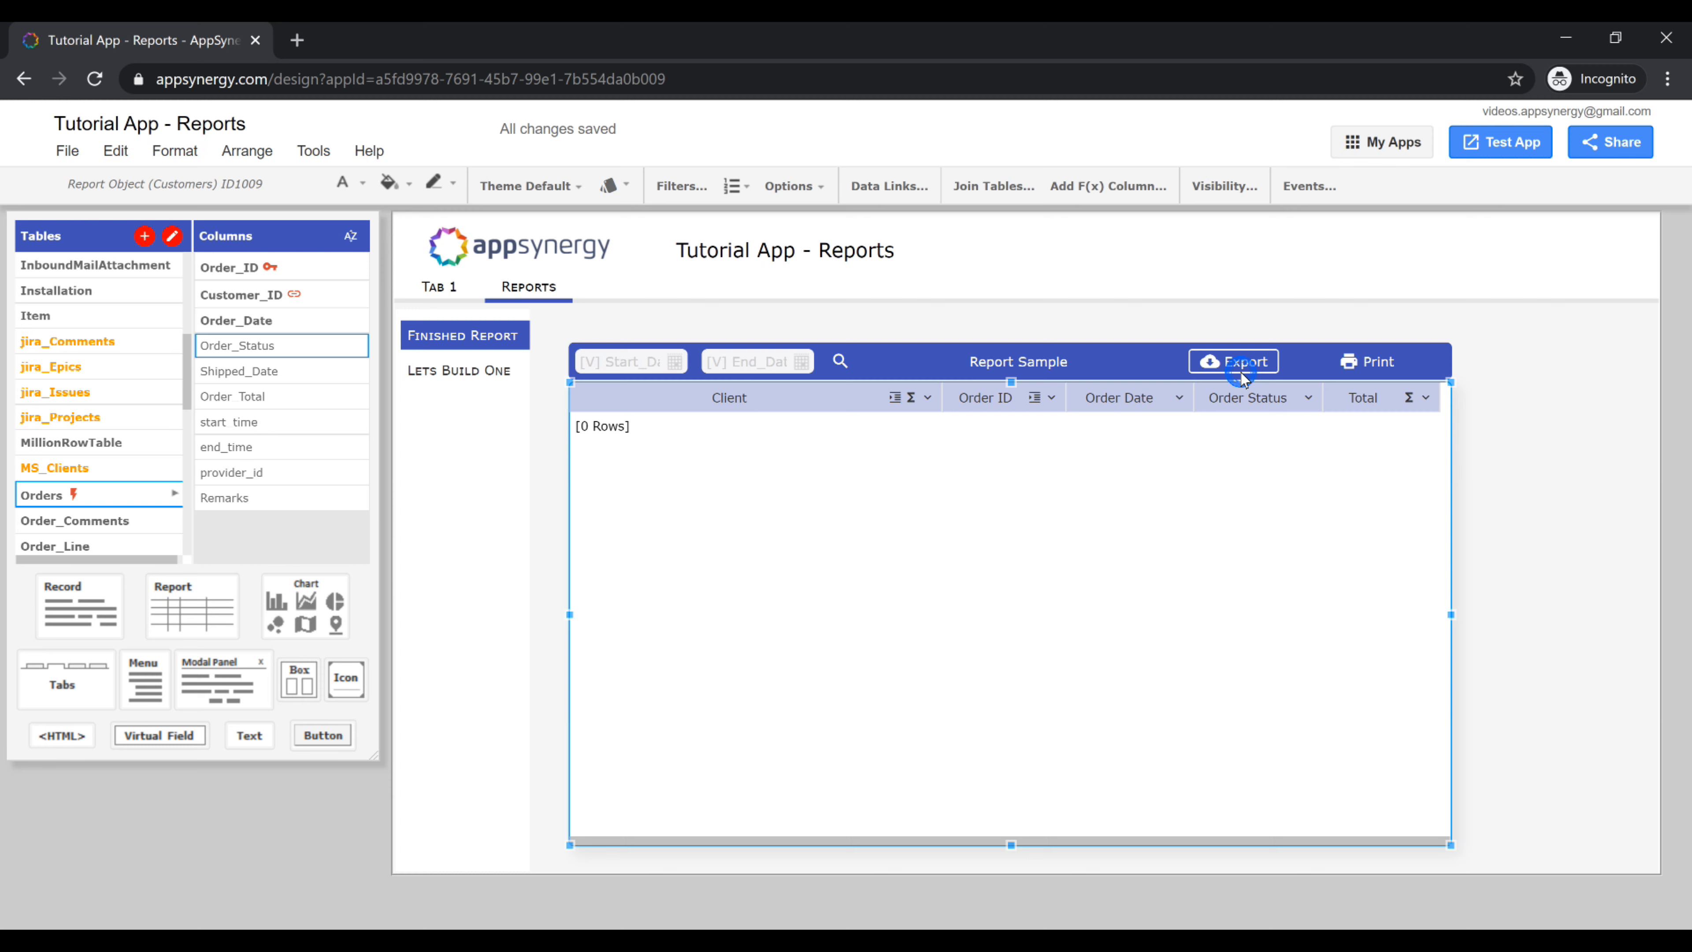
Check the two virtual date fields and inspect the search button's connected report object and filter action
{"action": "left_click", "coordinate": [605, 370]}
{"action": "left_click", "coordinate": [739, 366]}
{"action": "left_click", "coordinate": [841, 360]}
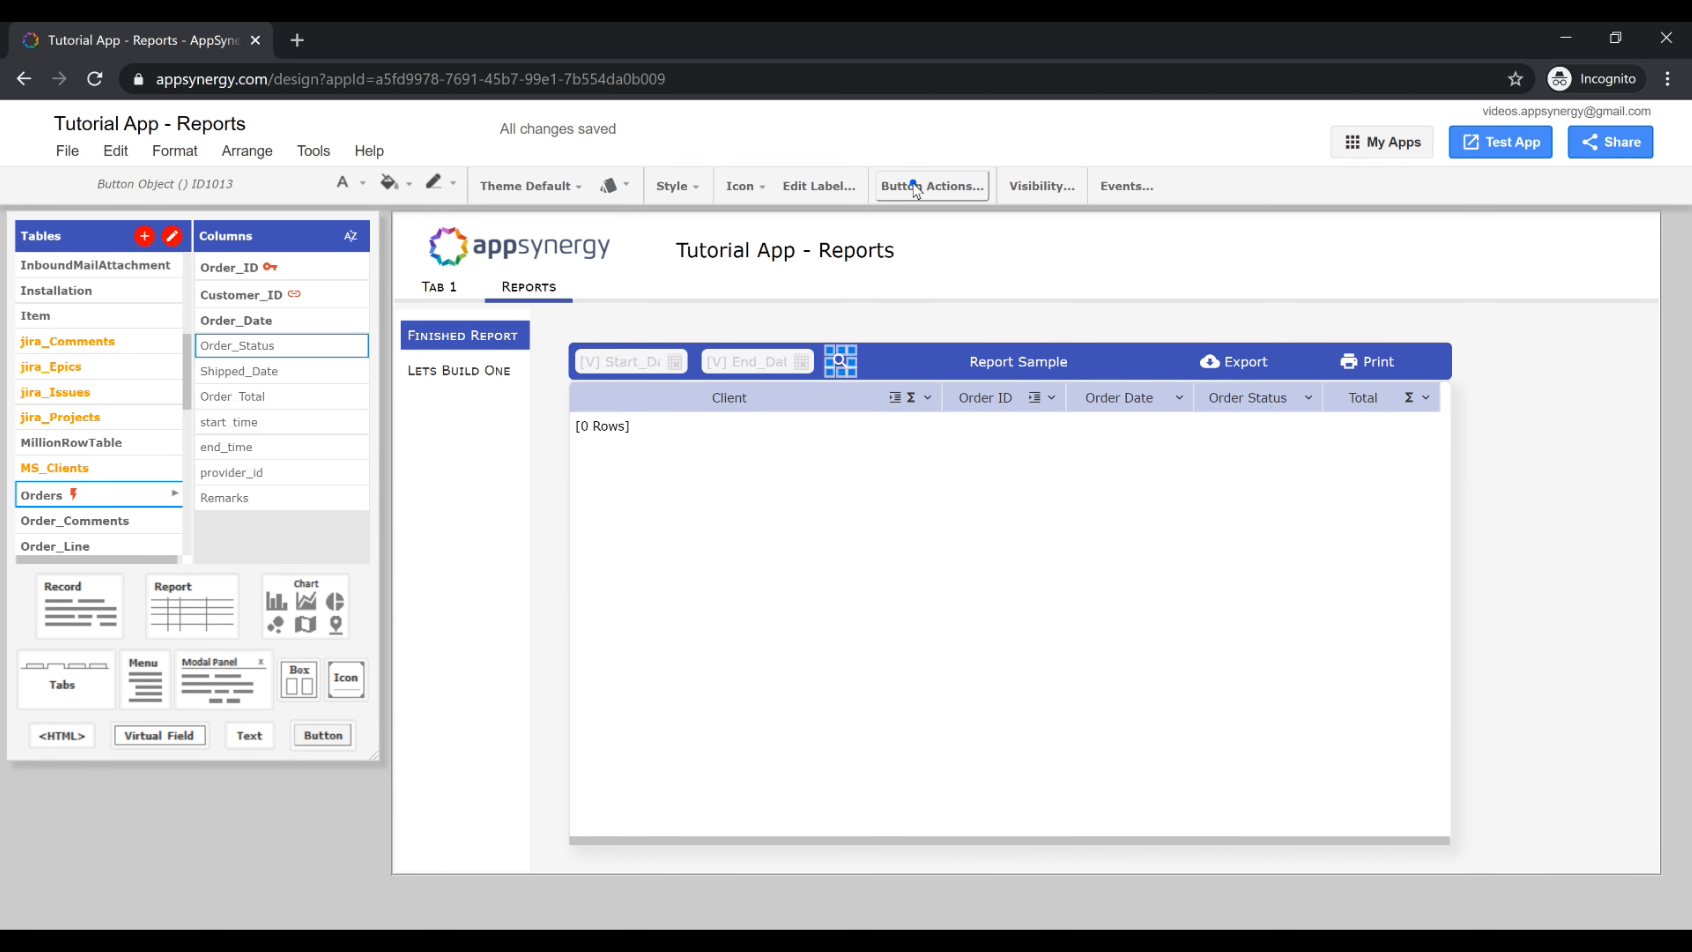
{"action": "left_click", "coordinate": [930, 186]}
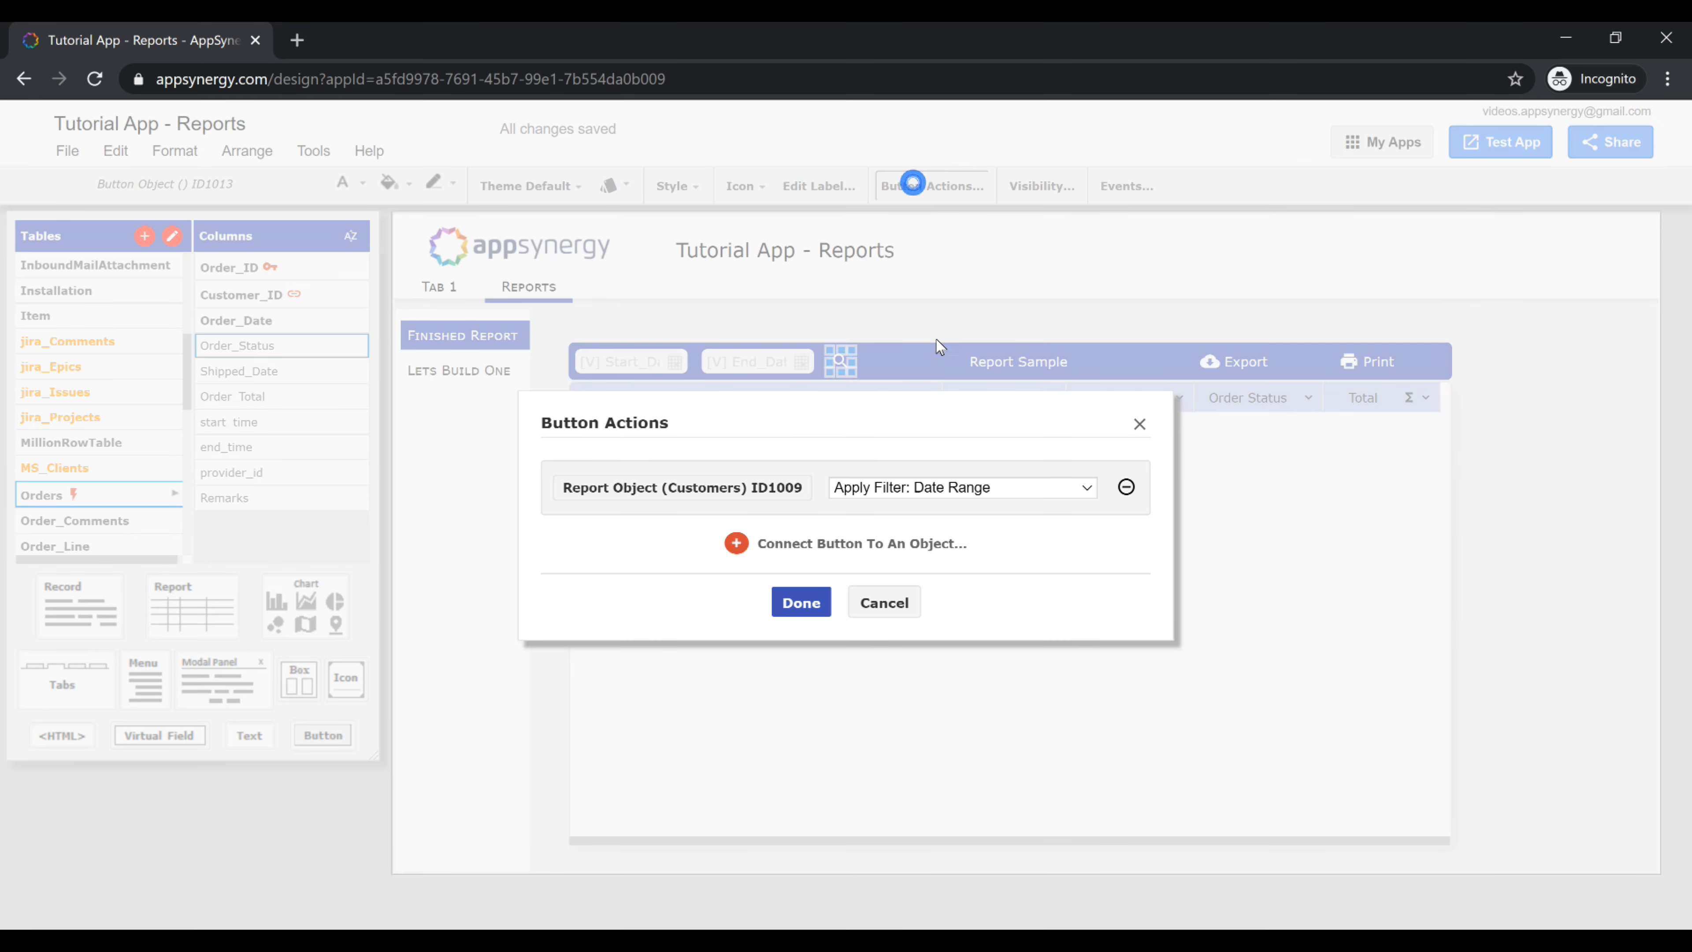
{"action": "left_click", "coordinate": [760, 494]}
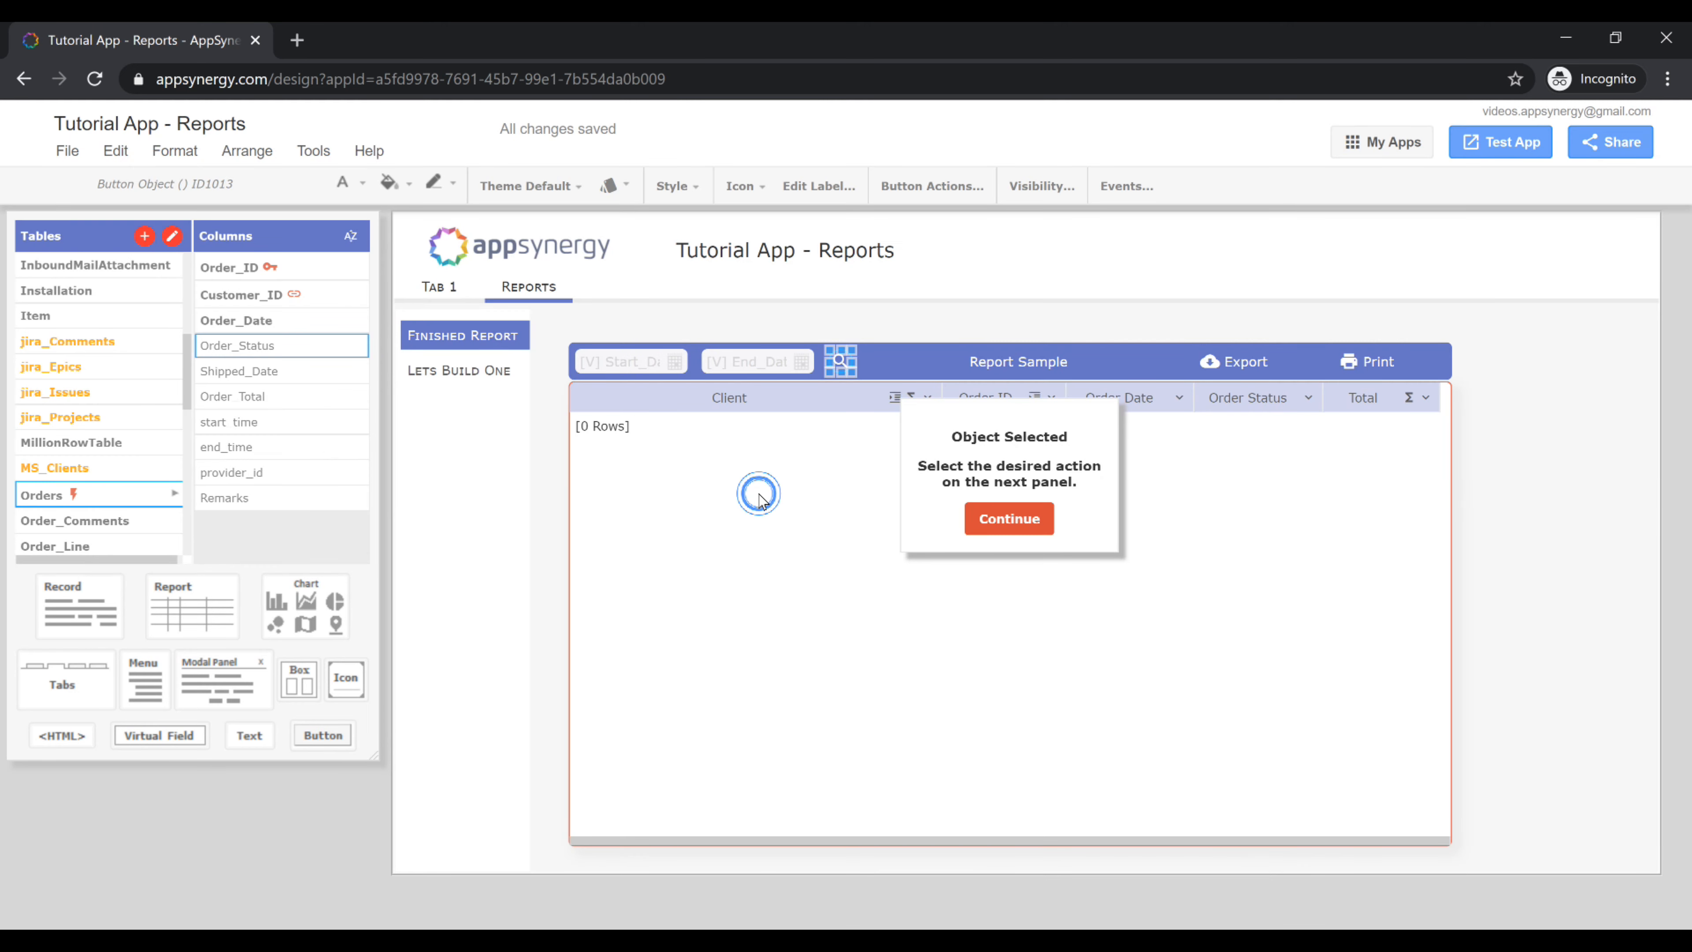
{"action": "left_click", "coordinate": [988, 515]}
Examine the default value formula of the virtual Start_Date field without changing it
{"action": "left_click", "coordinate": [643, 362]}
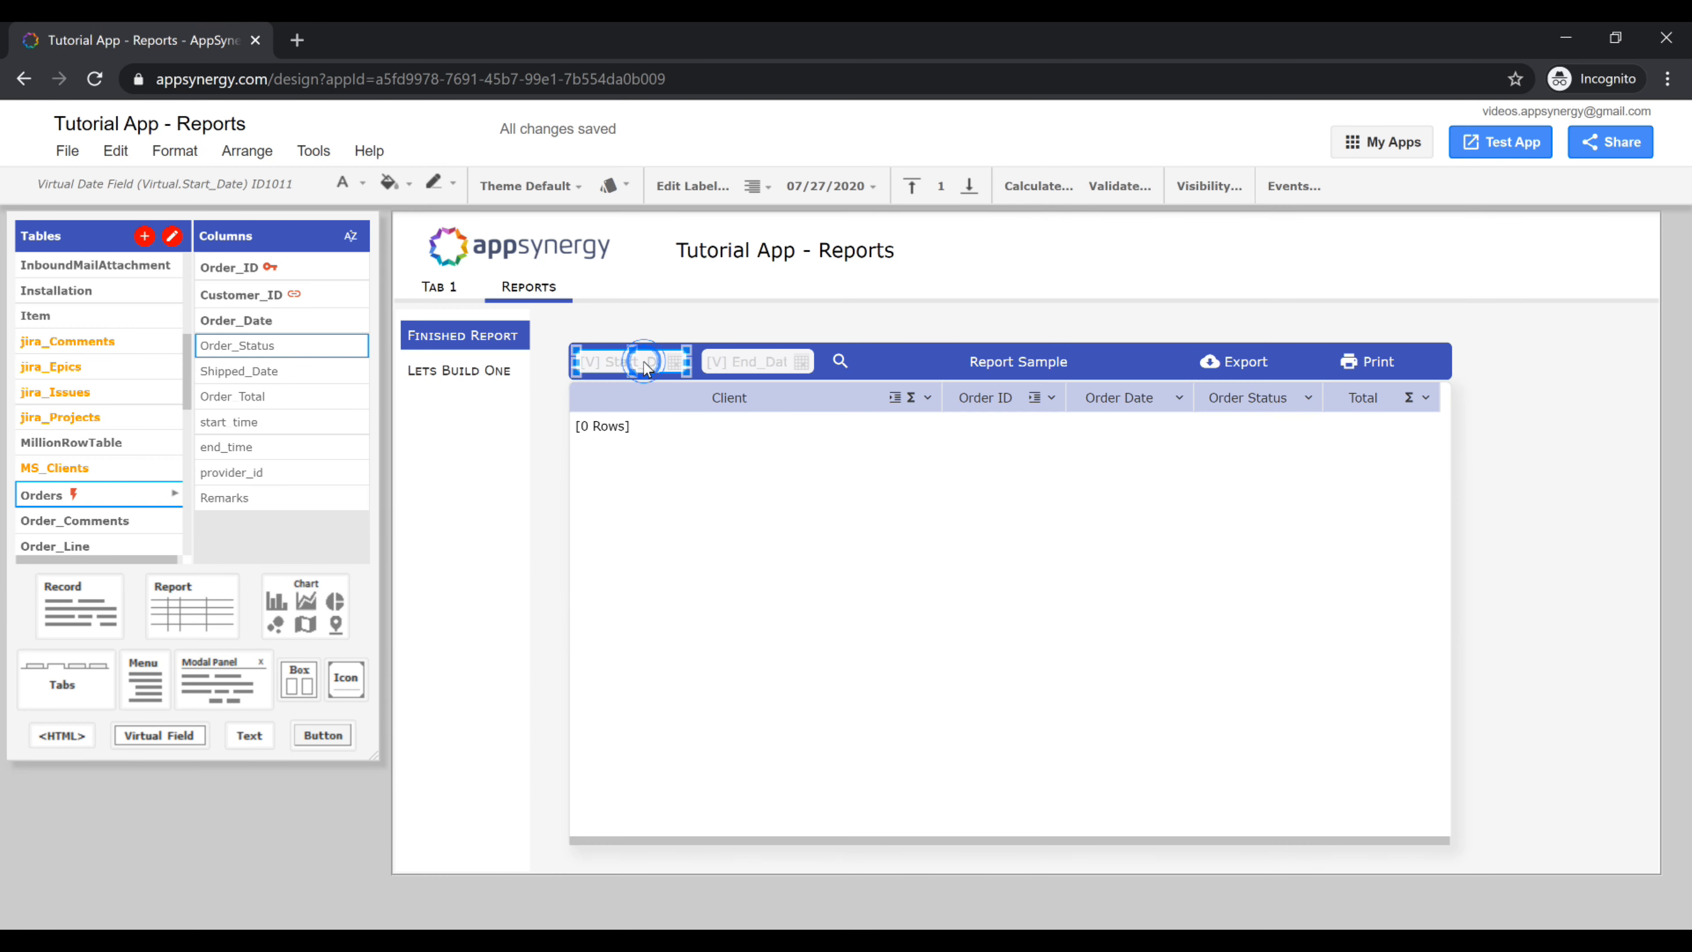
{"action": "left_click", "coordinate": [1038, 186]}
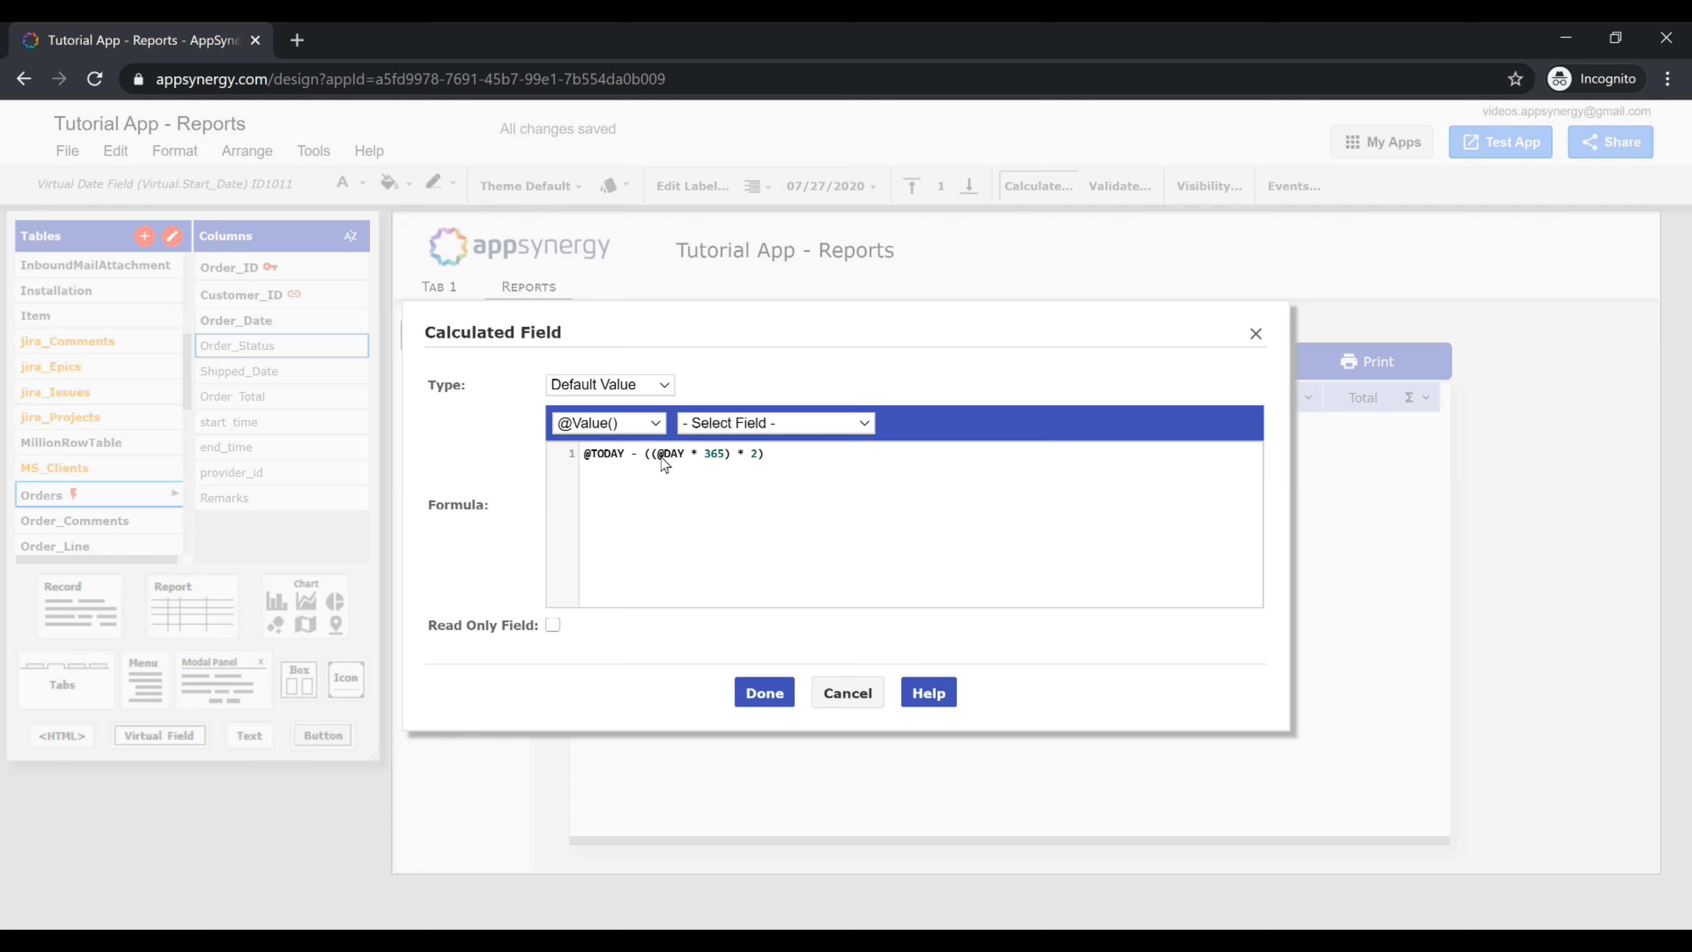
{"action": "triple_click", "coordinate": [714, 458]}
{"action": "left_click", "coordinate": [692, 472]}
{"action": "left_click", "coordinate": [1256, 333]}
Examine the default value formula of the virtual End_Date field without changing it
{"action": "left_click", "coordinate": [749, 372]}
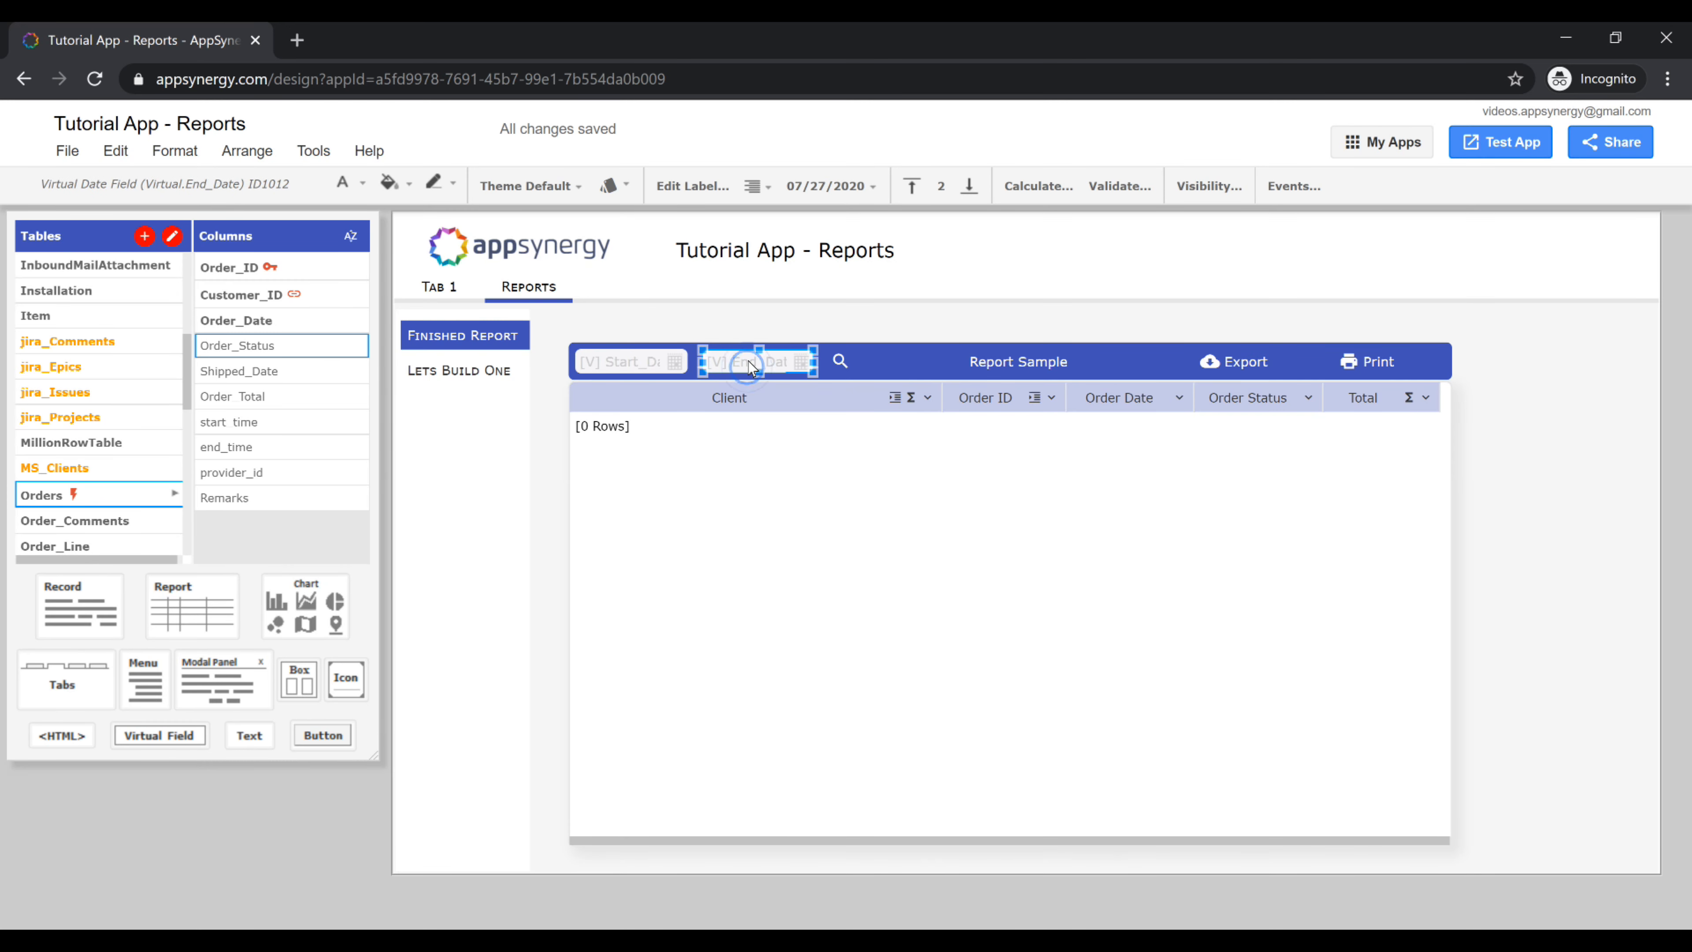
{"action": "left_click", "coordinate": [1038, 188]}
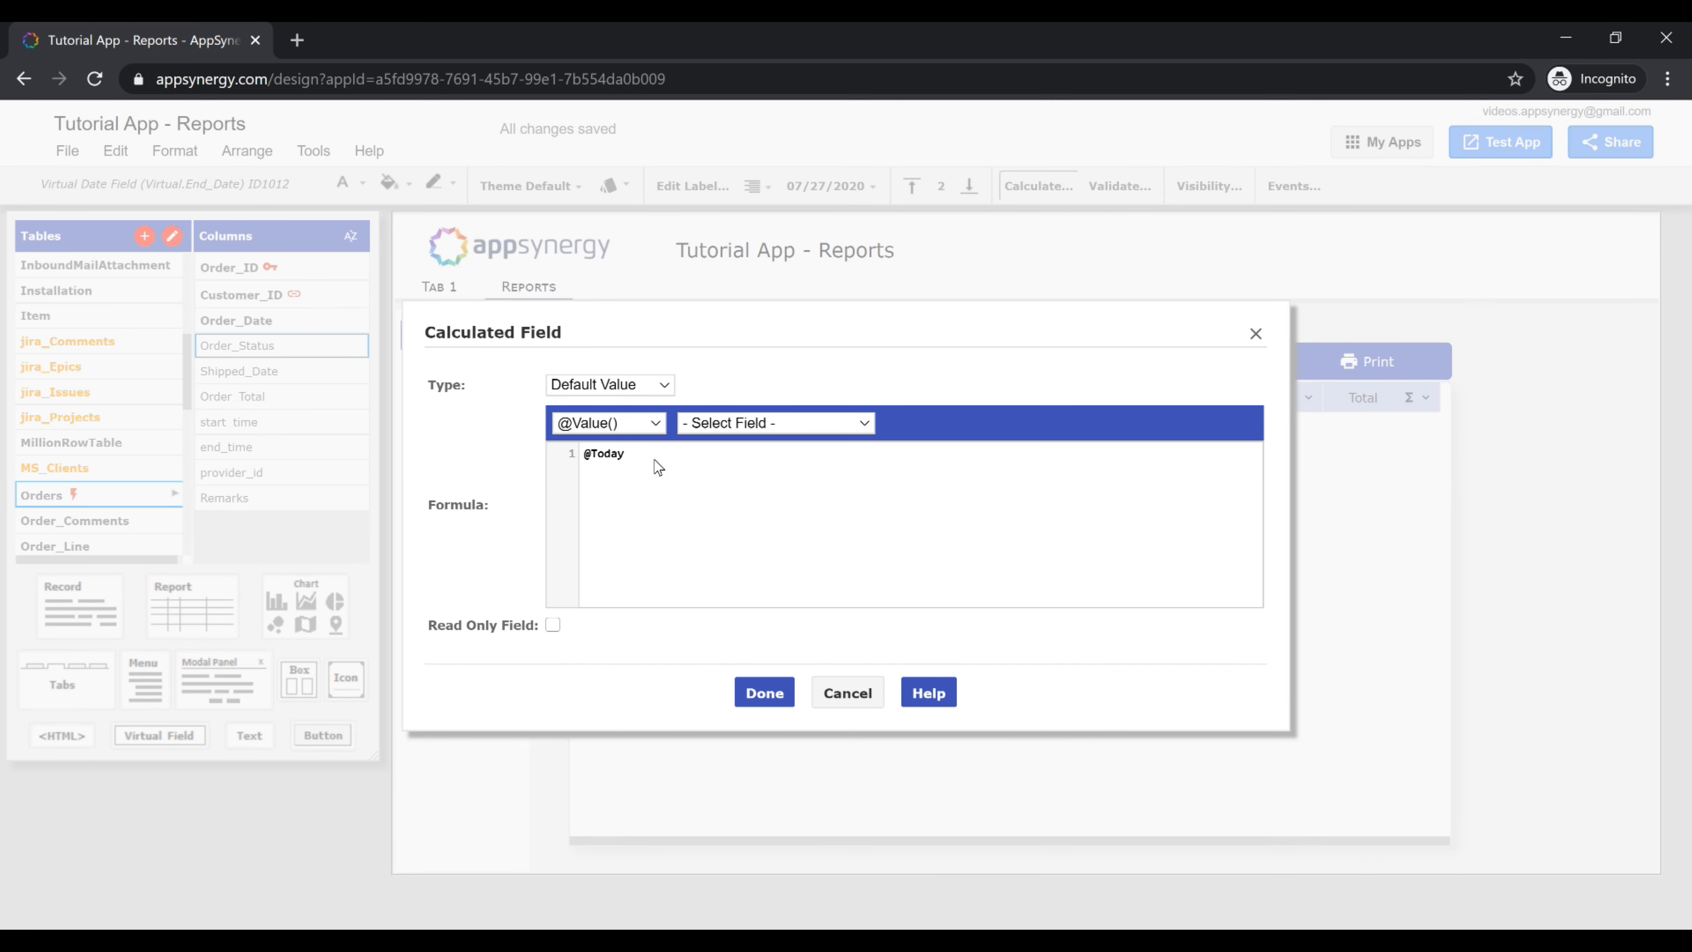
{"action": "left_click", "coordinate": [1256, 333]}
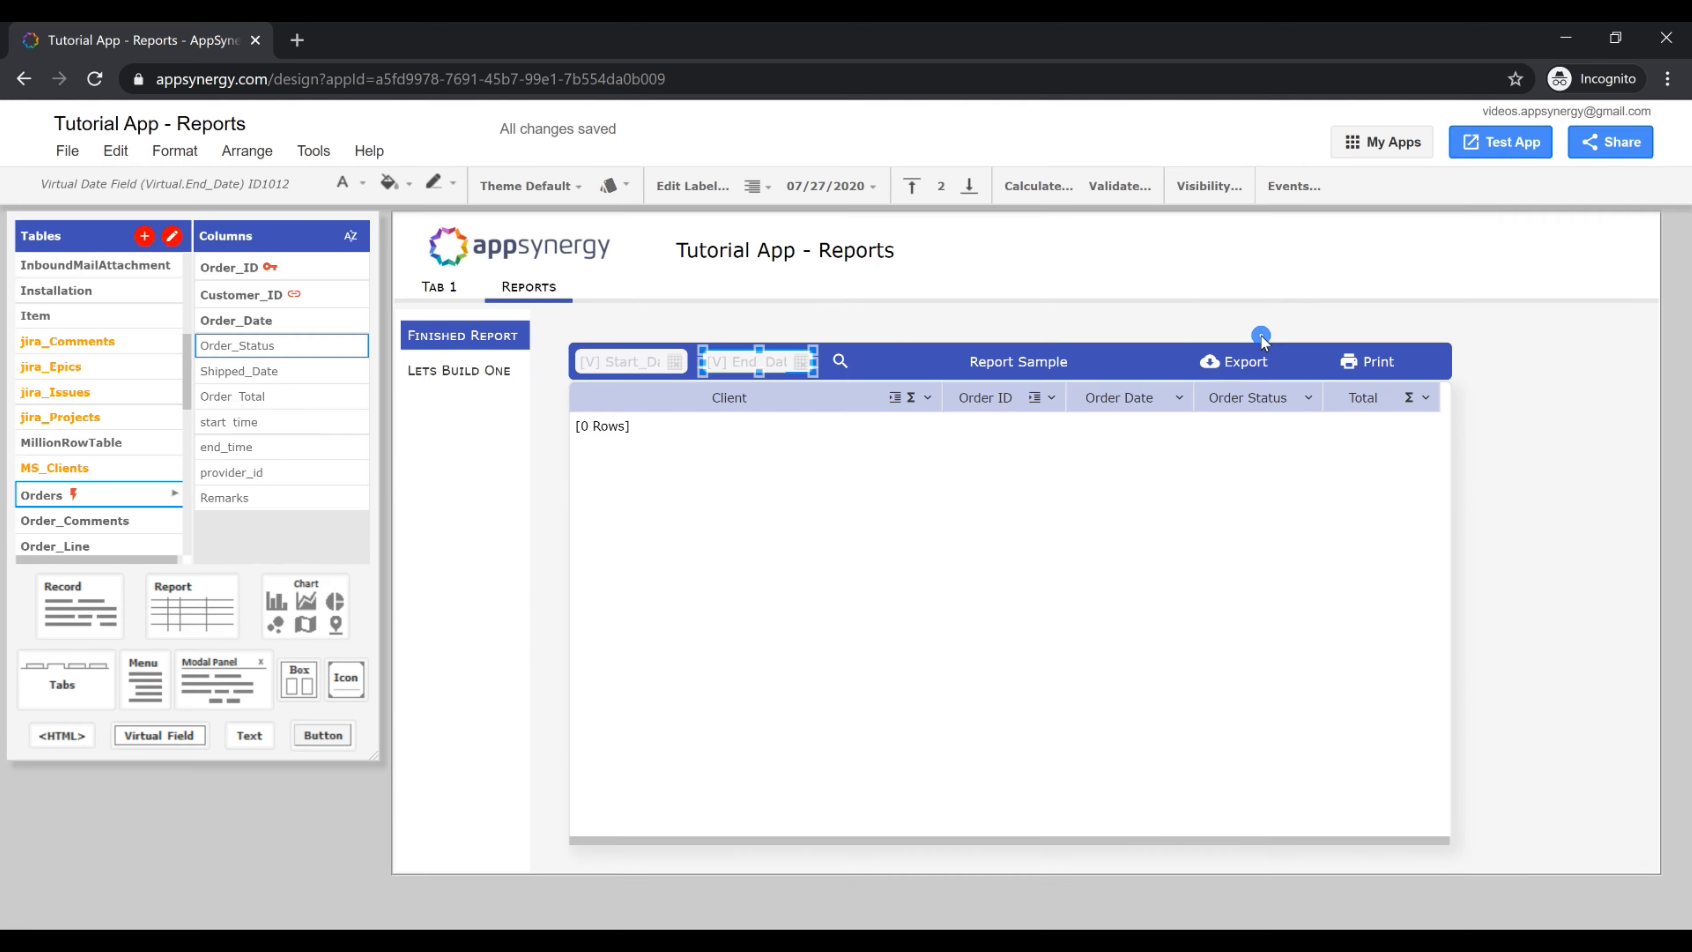